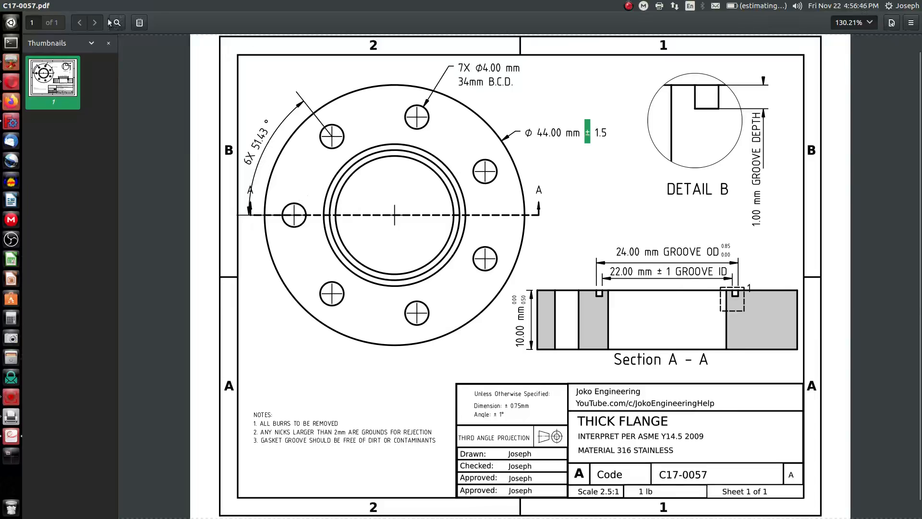
Close the reference drawing and orbit the flange model to inspect it
{"action": "left_click", "coordinate": [6, 5]}
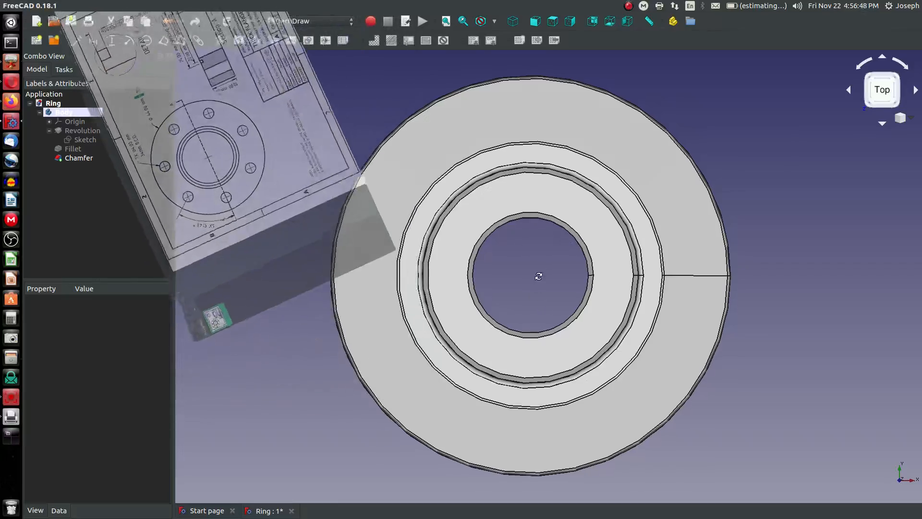
{"action": "middle_click_drag", "start_coordinate": [540, 274], "coordinate": [537, 229]}
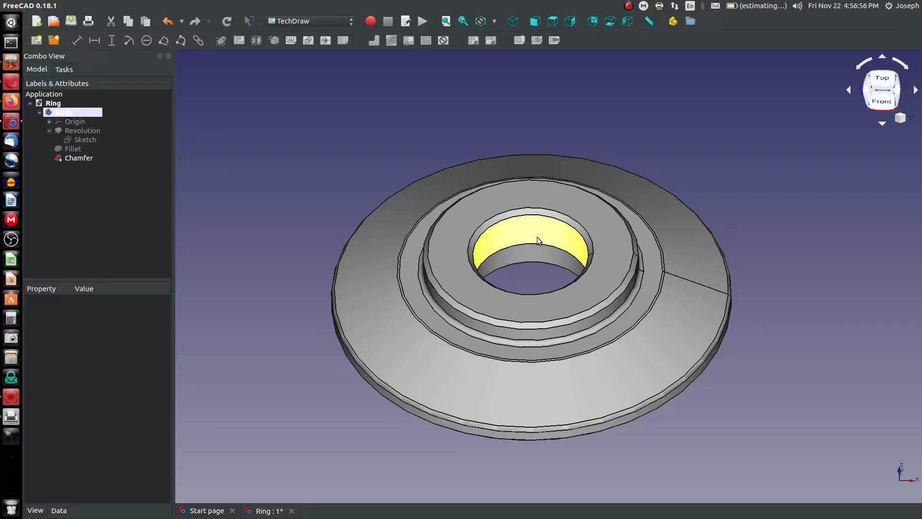
{"action": "middle_click_drag", "start_coordinate": [537, 237], "coordinate": [540, 214]}
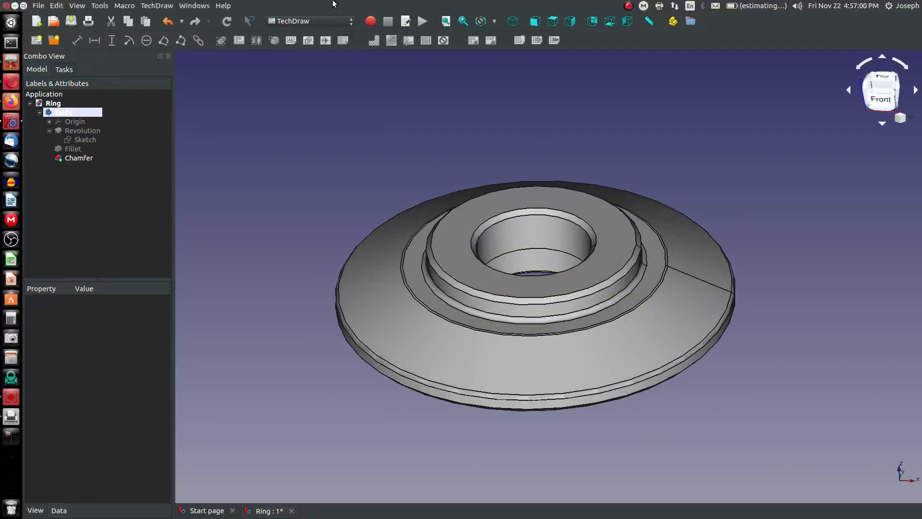
{"action": "left_click", "coordinate": [310, 21]}
{"action": "left_click", "coordinate": [322, 373]}
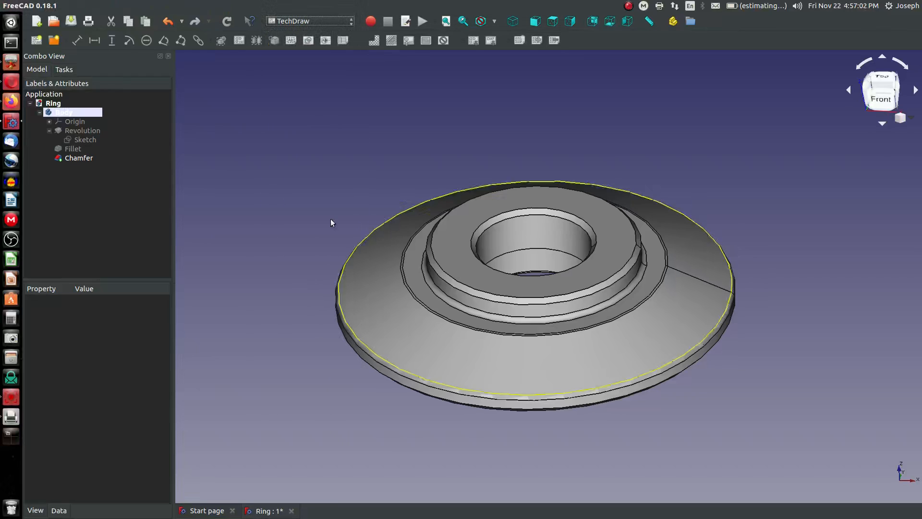
Insert a new drawing page using the A4_LandscapeTD.svg template
{"action": "left_click", "coordinate": [54, 44]}
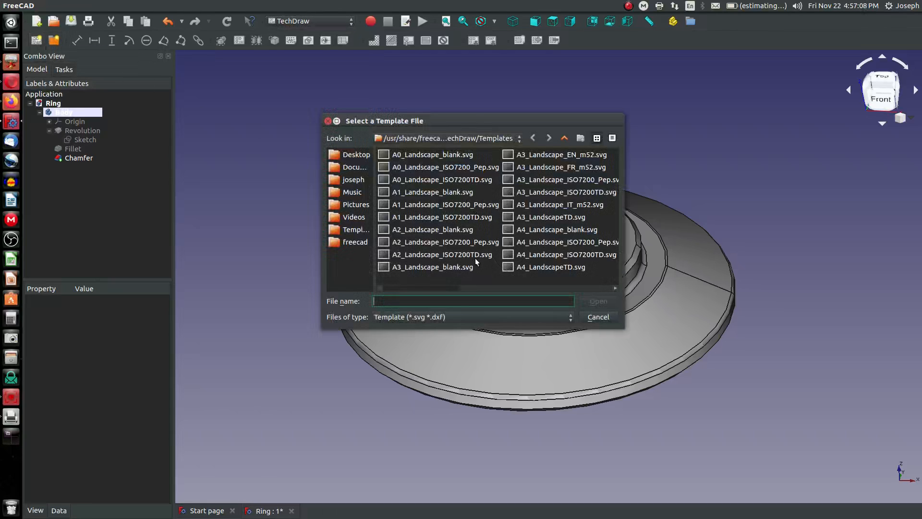
{"action": "left_click", "coordinate": [549, 268]}
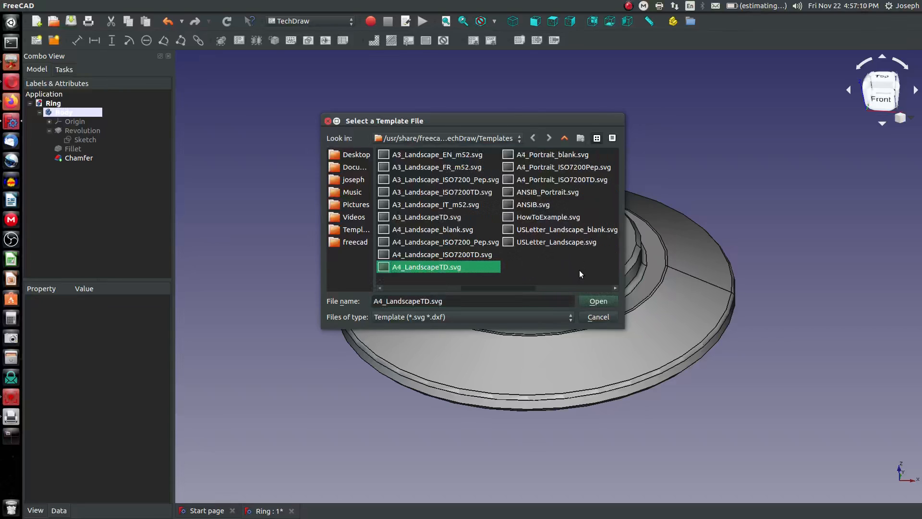
{"action": "left_click", "coordinate": [543, 244]}
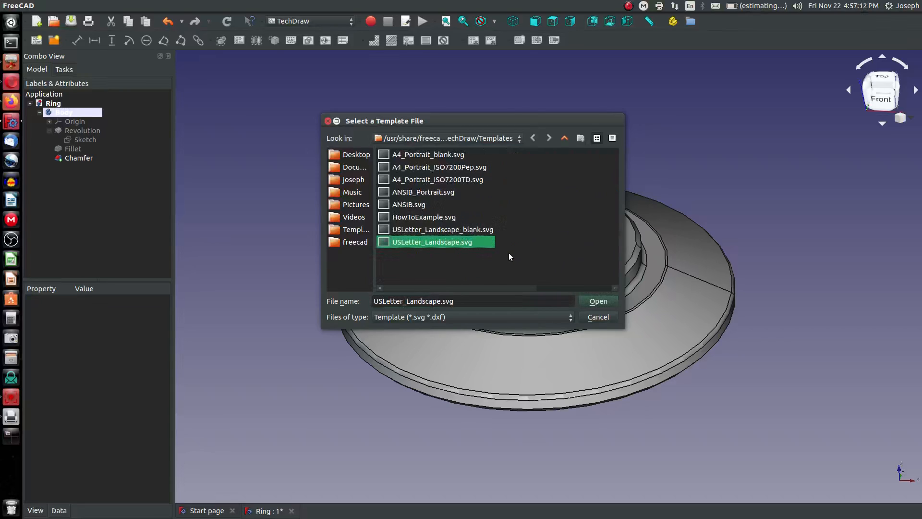
{"action": "left_click", "coordinate": [379, 288]}
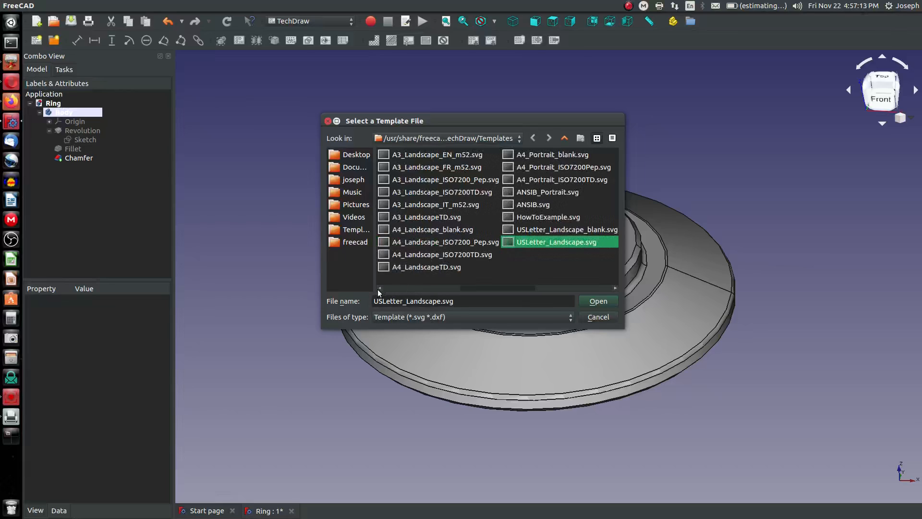
{"action": "left_click", "coordinate": [442, 270]}
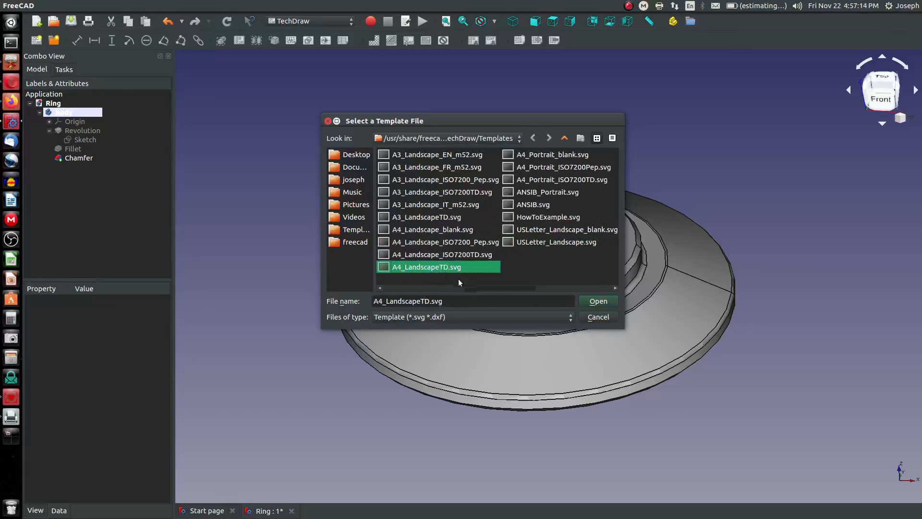
{"action": "left_click", "coordinate": [592, 301]}
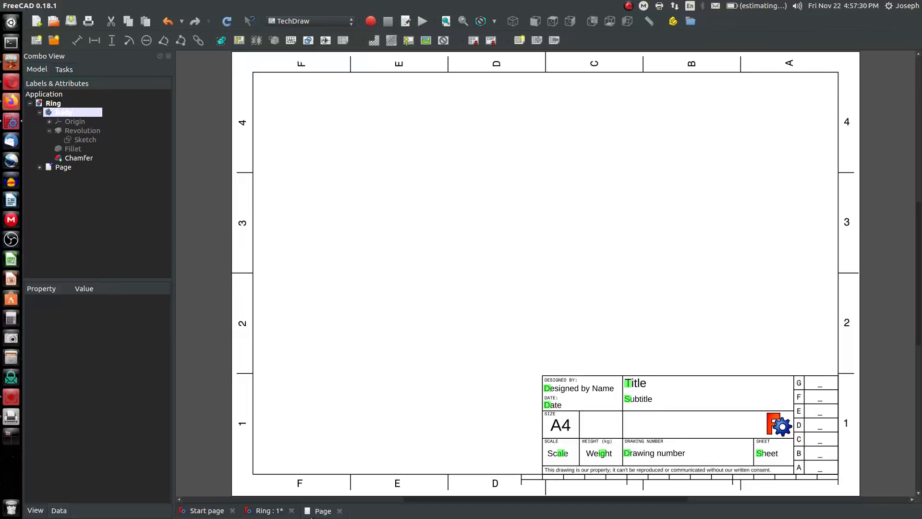
Set the 3D model to the top view orientation and return to the drawing page
{"action": "left_click", "coordinate": [268, 511]}
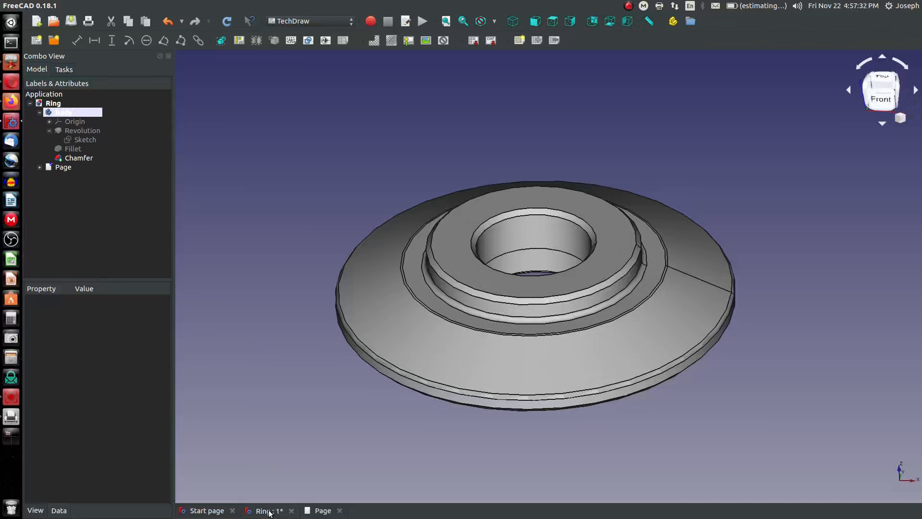
{"action": "mouse_move", "coordinate": [604, 246]}
{"action": "middle_mouse_down"}
{"action": "mouse_move", "coordinate": [599, 237]}
{"action": "mouse_move", "coordinate": [591, 246]}
{"action": "middle_mouse_up"}
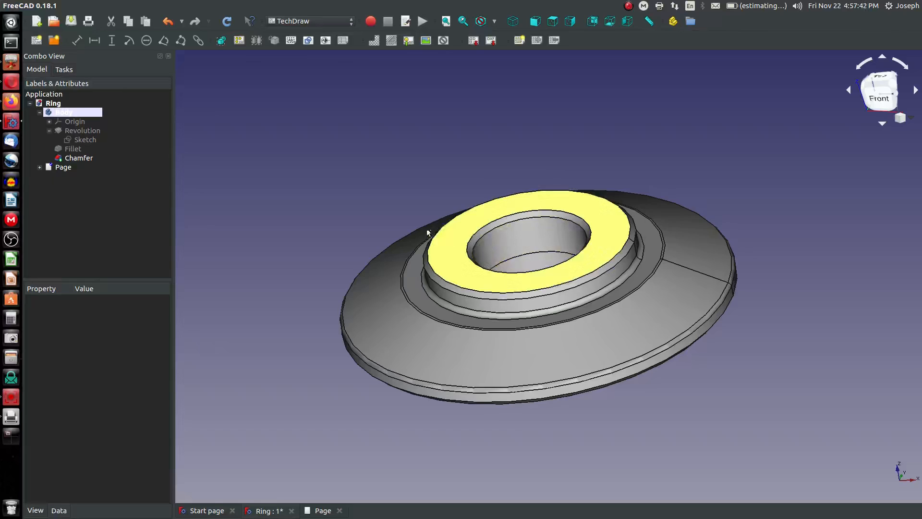
{"action": "left_click", "coordinate": [553, 21]}
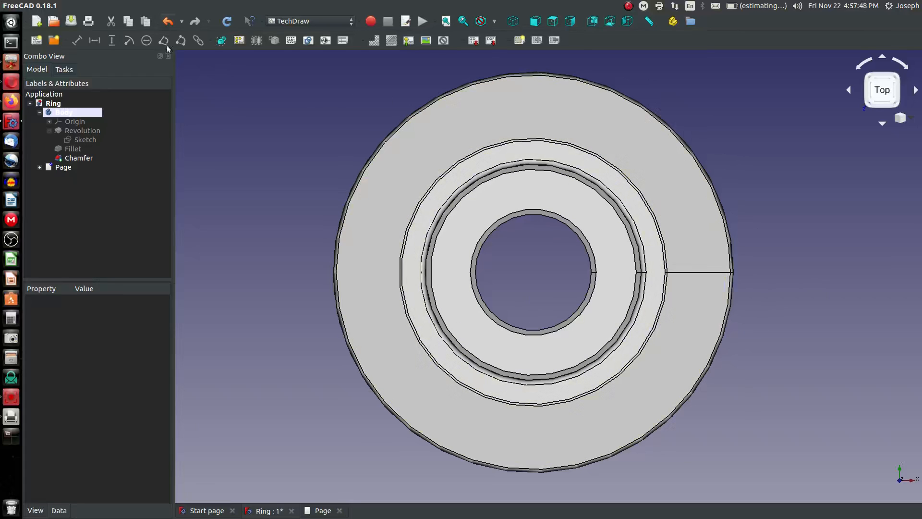
{"action": "left_click", "coordinate": [321, 511]}
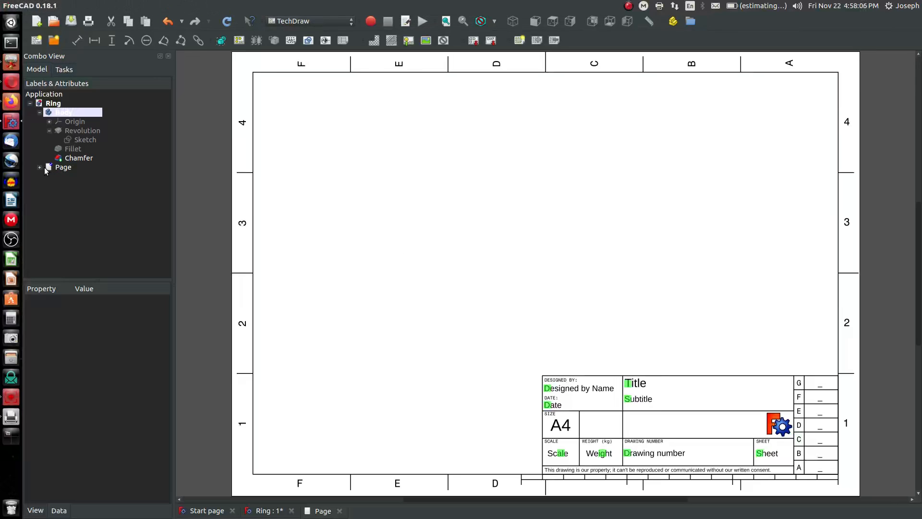
Select the Body and insert a projected view of it, placing it in the page's upper-left area
{"action": "left_click", "coordinate": [66, 158]}
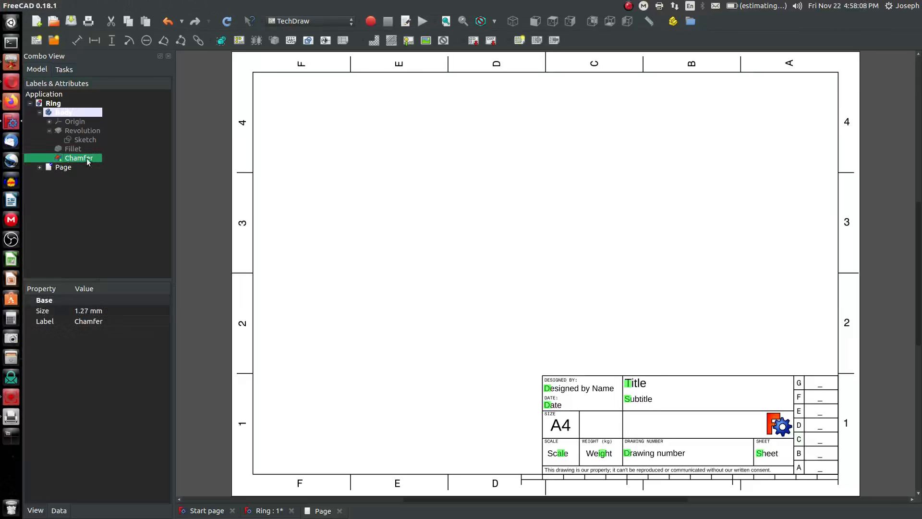
{"action": "left_click", "coordinate": [67, 111]}
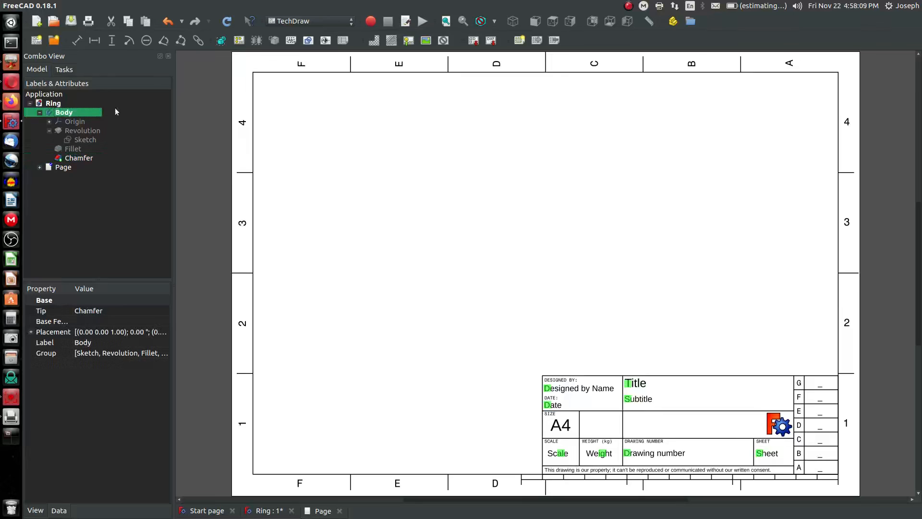
{"action": "left_click", "coordinate": [220, 41]}
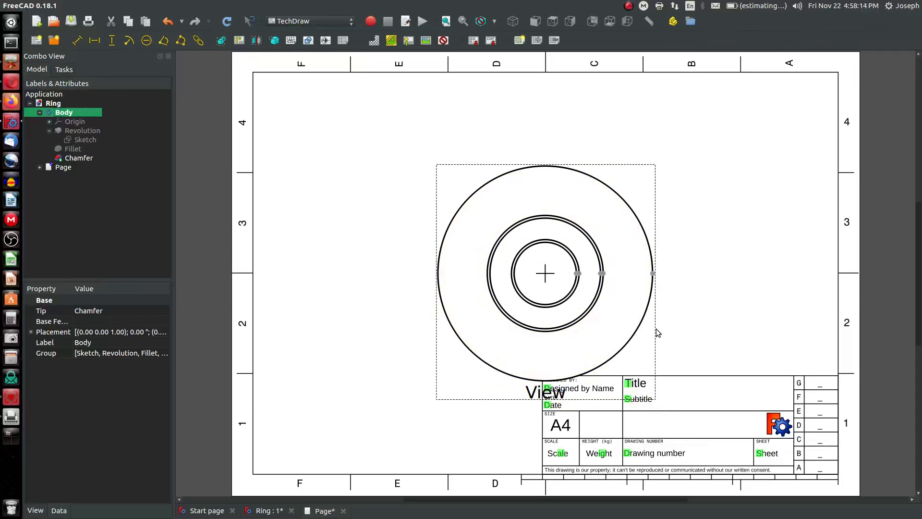
{"action": "mouse_move", "coordinate": [656, 328]}
{"action": "left_mouse_down"}
{"action": "mouse_move", "coordinate": [628, 303]}
{"action": "mouse_move", "coordinate": [653, 341]}
{"action": "mouse_move", "coordinate": [605, 350]}
{"action": "mouse_move", "coordinate": [474, 256]}
{"action": "left_mouse_up"}
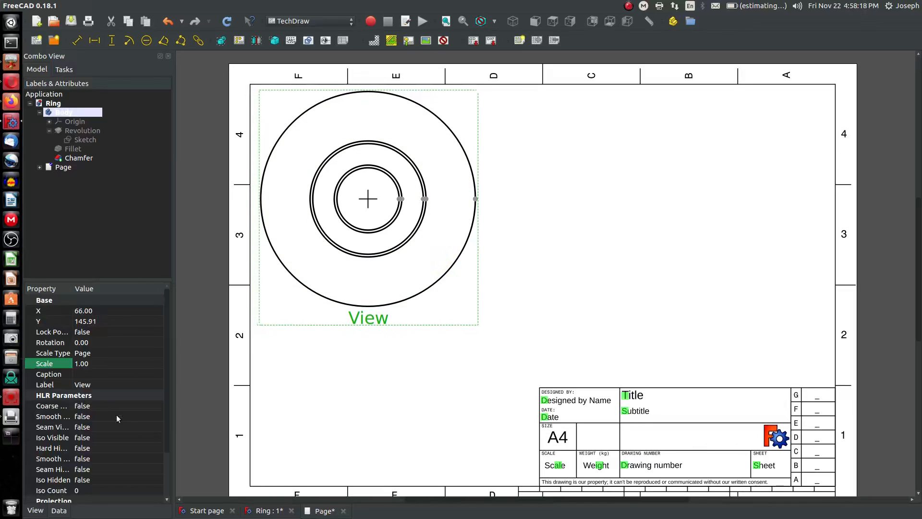
Try setting the view's scale to 0.5 and revert it to 1
{"action": "left_click", "coordinate": [76, 364]}
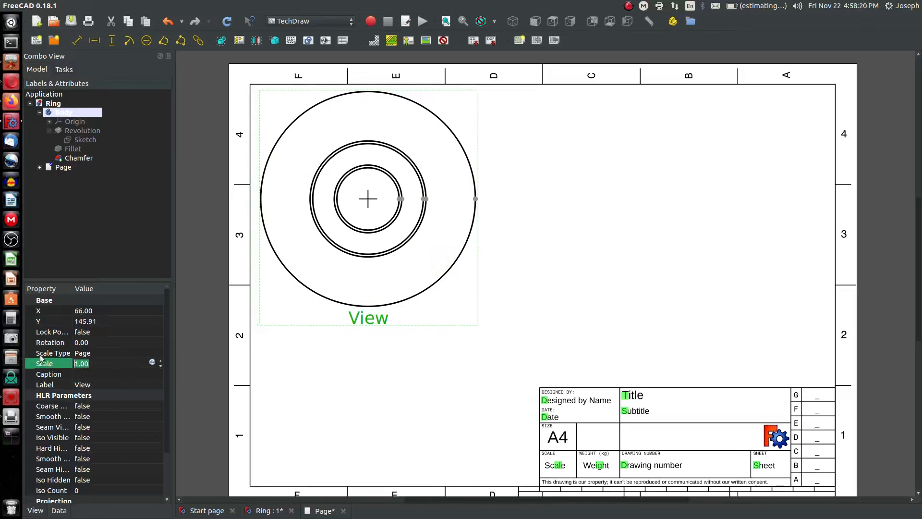
{"action": "type", "text": ".5"}
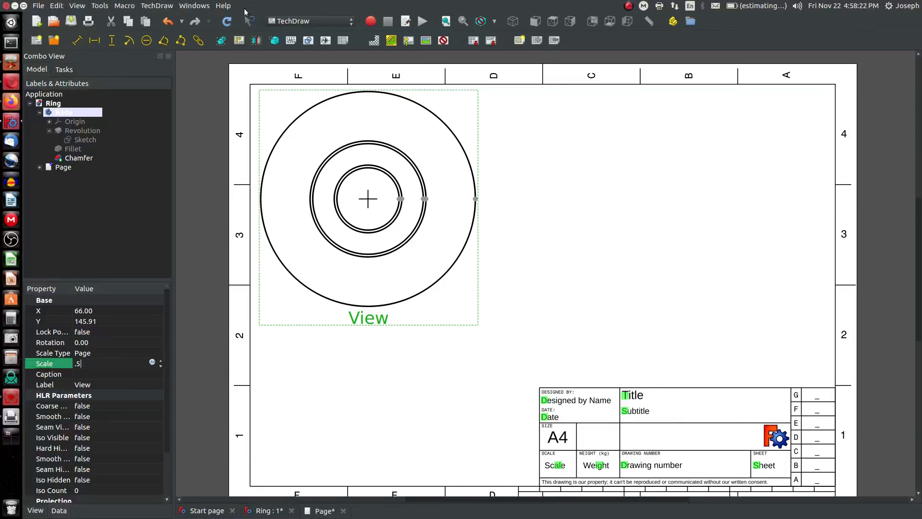
{"action": "left_click", "coordinate": [226, 20]}
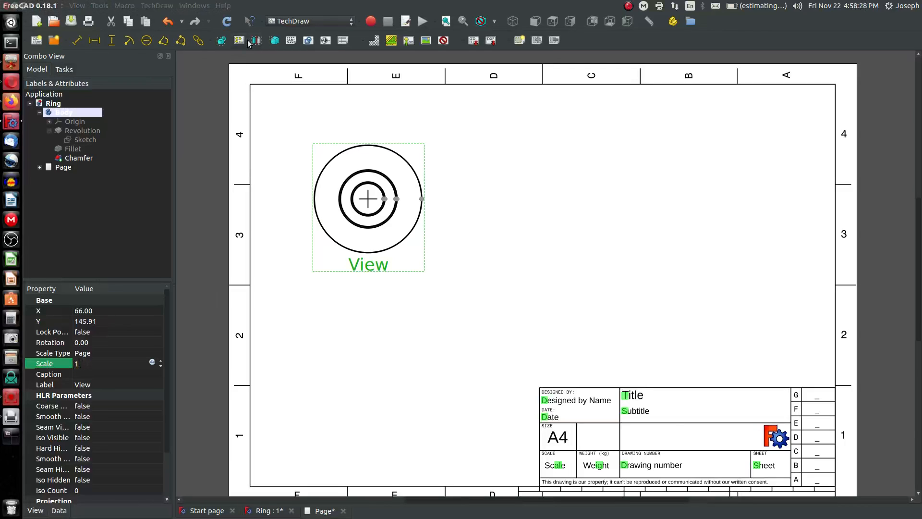
{"action": "left_click", "coordinate": [226, 20]}
{"action": "mouse_move", "coordinate": [476, 269]}
{"action": "left_mouse_down"}
{"action": "mouse_move", "coordinate": [486, 269]}
{"action": "mouse_move", "coordinate": [476, 271]}
{"action": "left_mouse_up"}
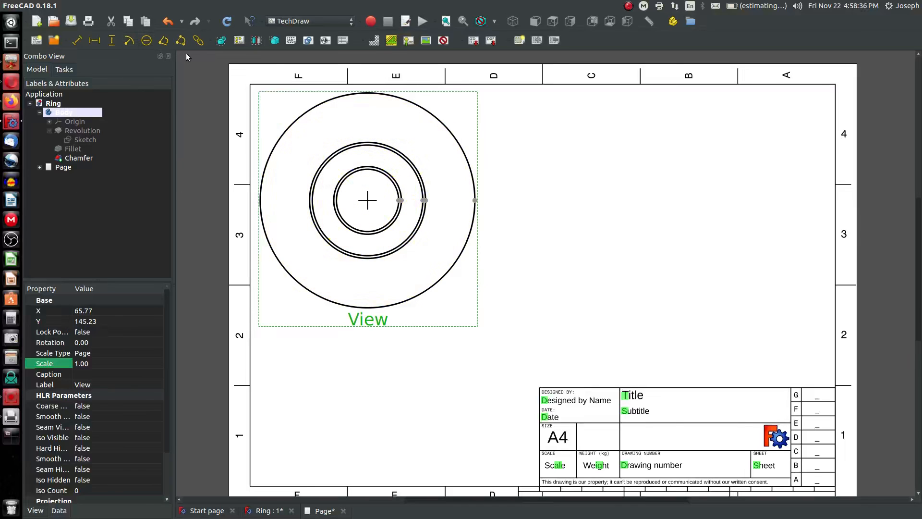
Create section view A-A with a horizontal cut through the base view and place it at the upper right
{"action": "left_click", "coordinate": [257, 41]}
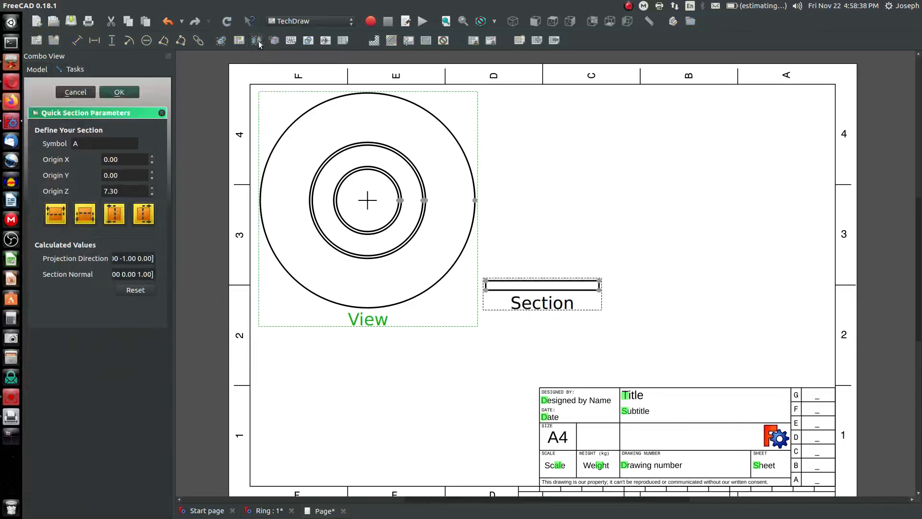
{"action": "left_click", "coordinate": [85, 217]}
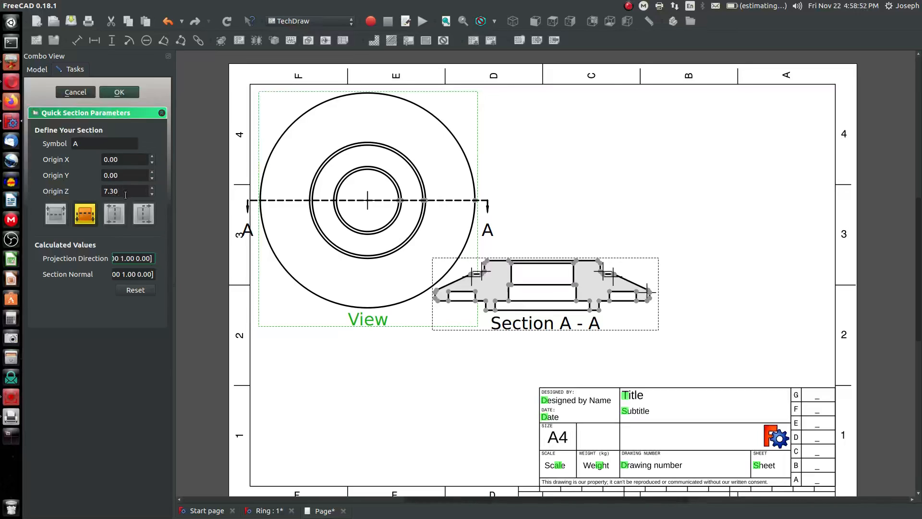
{"action": "left_click", "coordinate": [120, 92]}
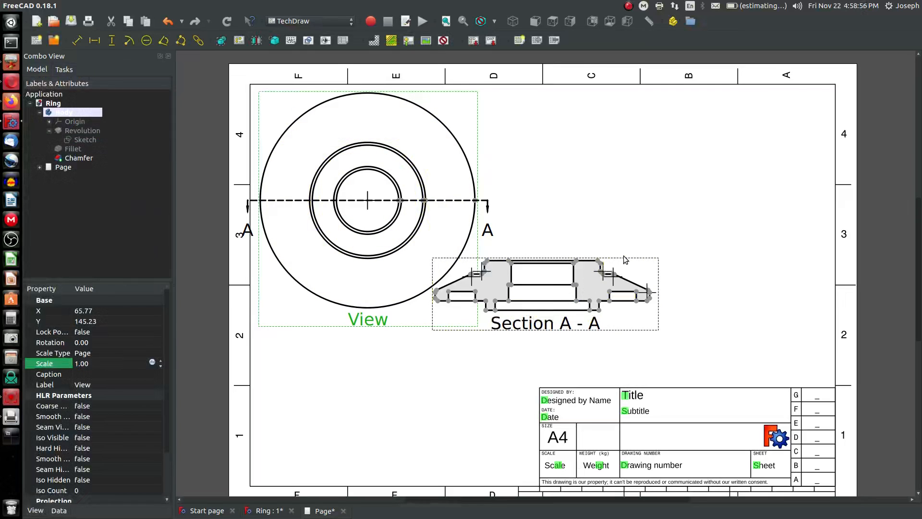
{"action": "left_click_drag", "start_coordinate": [618, 262], "coordinate": [740, 127]}
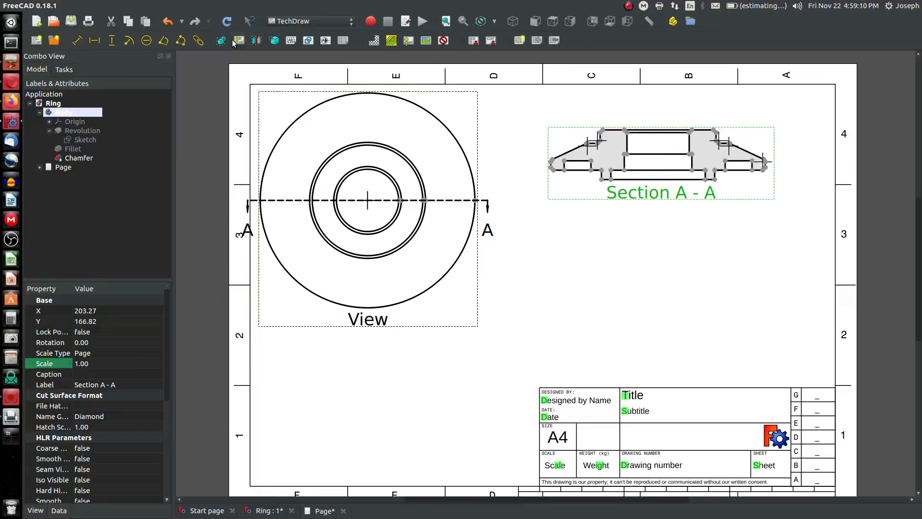
Insert a detail view from section A-A
{"action": "left_click", "coordinate": [275, 41]}
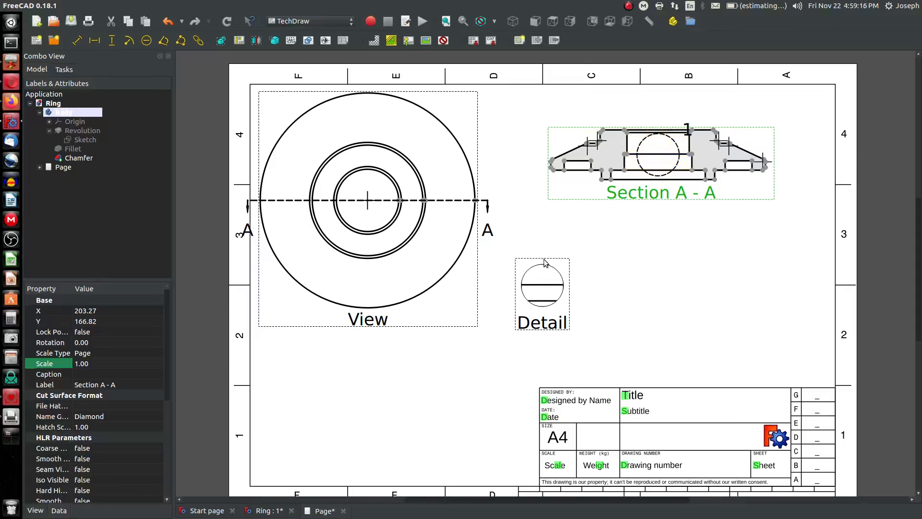
{"action": "left_click", "coordinate": [563, 287]}
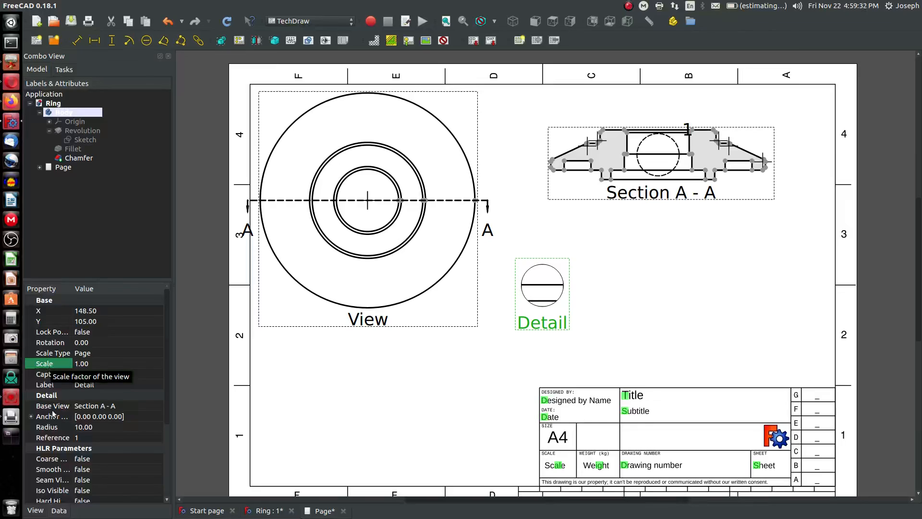
Set the detail anchor's x coordinate to 31 and recompute the drawing
{"action": "left_click", "coordinate": [30, 416]}
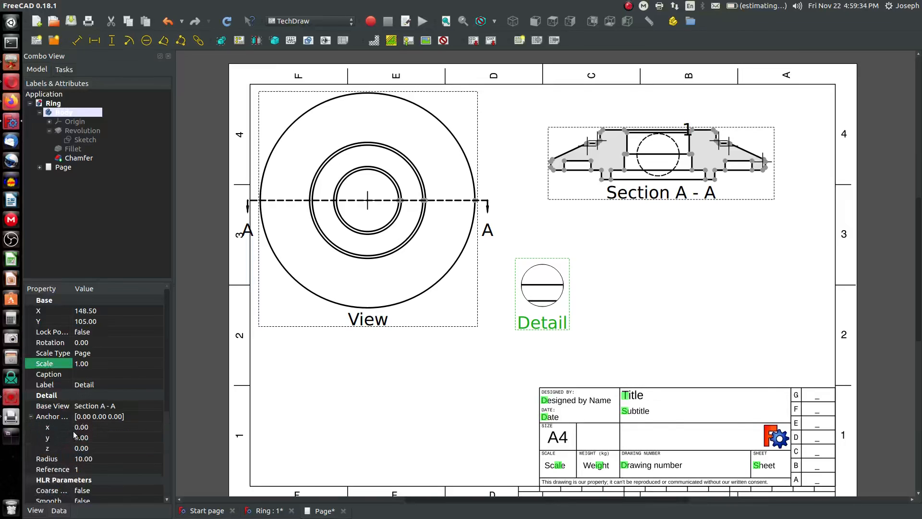
{"action": "left_click", "coordinate": [92, 426]}
{"action": "type", "text": "35"}
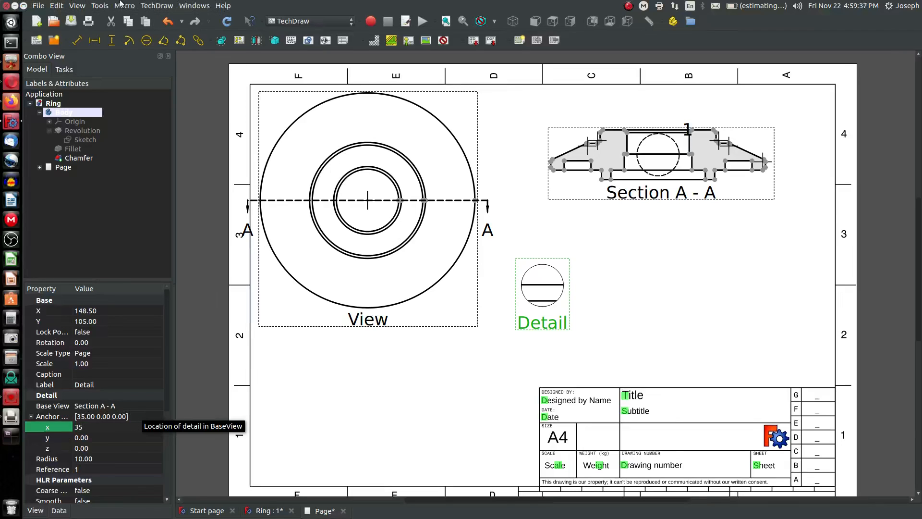
{"action": "left_click", "coordinate": [228, 21]}
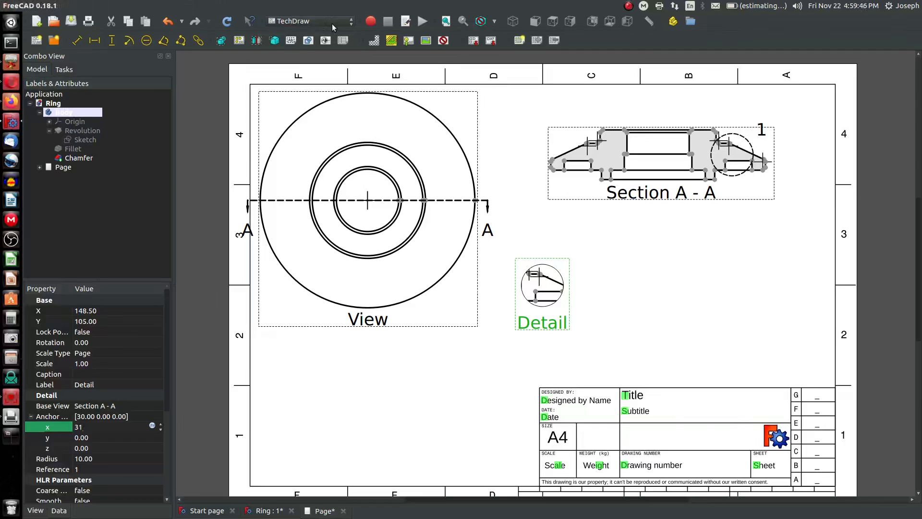
{"action": "left_click", "coordinate": [223, 21]}
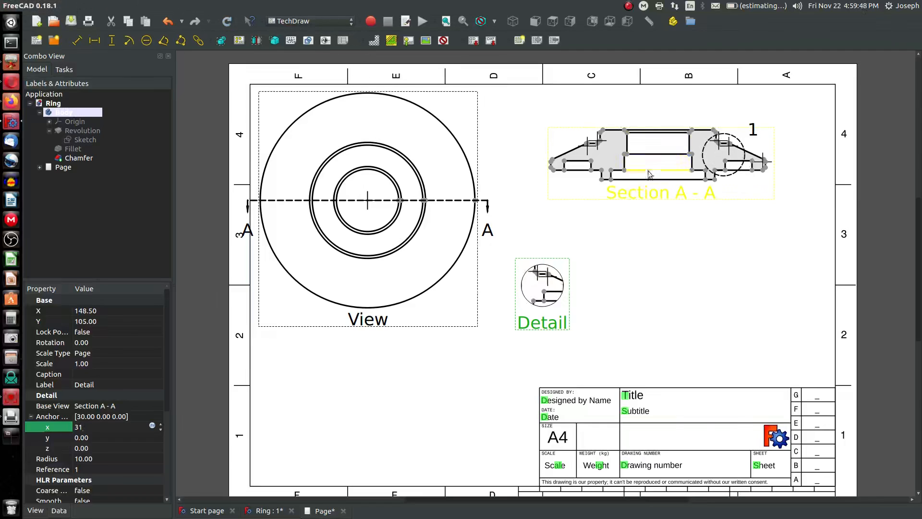
{"action": "key", "text": "Return"}
Move the detail view below the section and set its radius to 20, then recompute
{"action": "left_click_drag", "start_coordinate": [548, 295], "coordinate": [667, 300]}
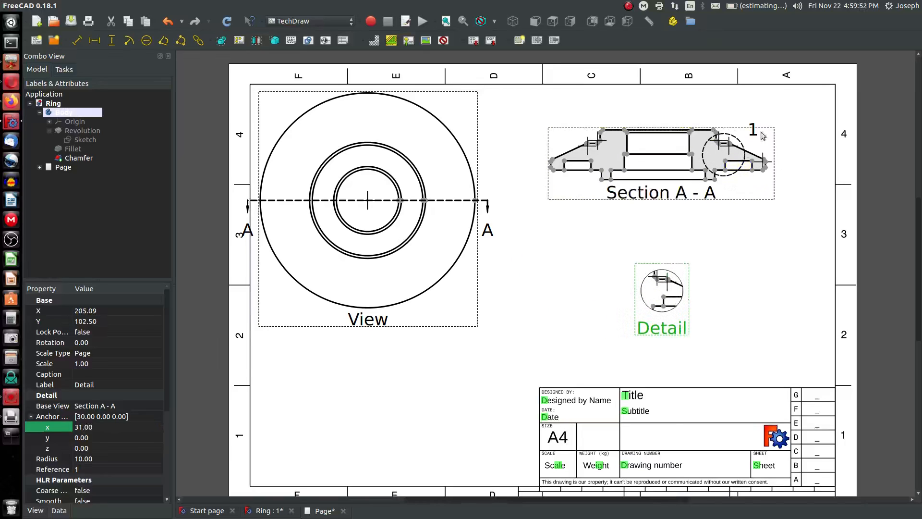
{"action": "left_click", "coordinate": [86, 461]}
{"action": "type", "text": "20"}
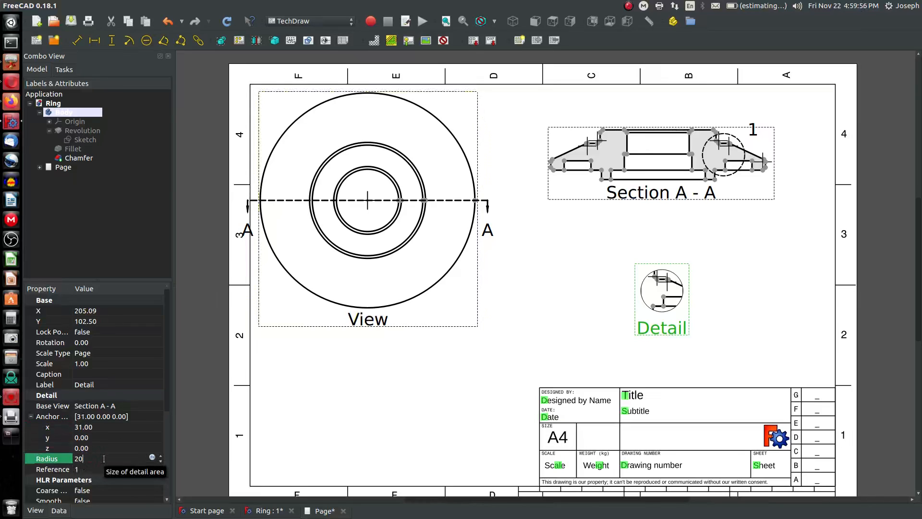
{"action": "left_click", "coordinate": [228, 21]}
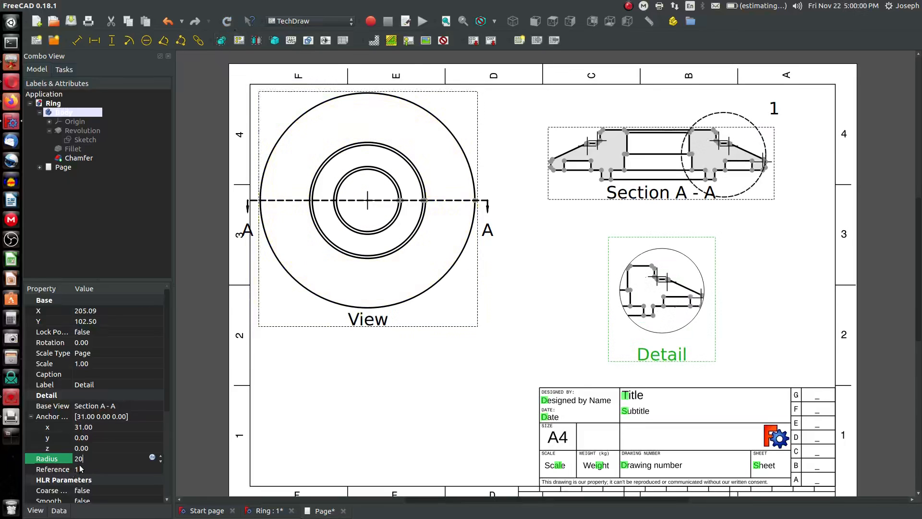
Recompute the drawing and nudge section view A-A slightly upward
{"action": "left_click", "coordinate": [226, 21]}
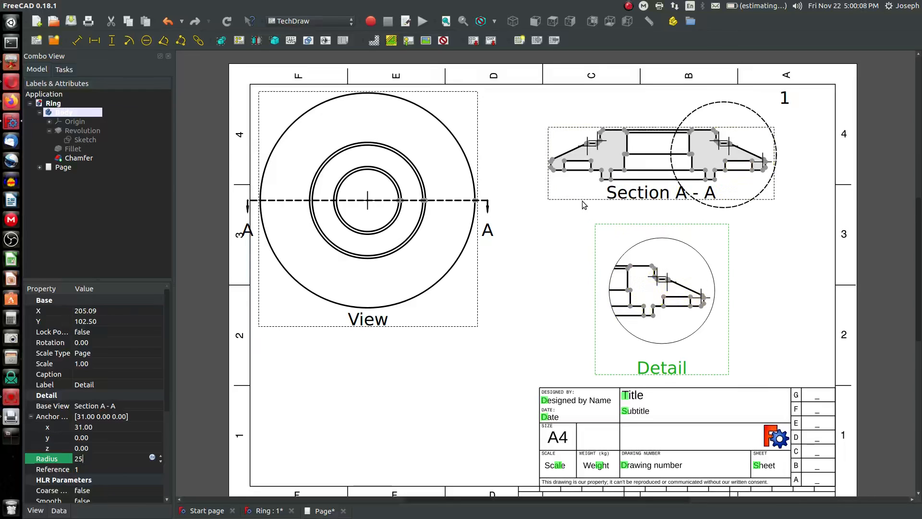
{"action": "left_click_drag", "start_coordinate": [581, 199], "coordinate": [588, 182]}
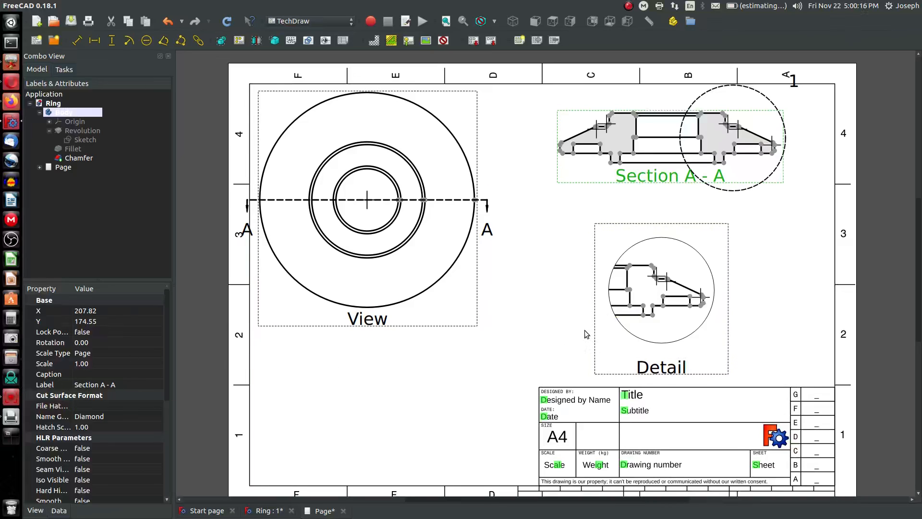
Set the detail view's scale to 1.5 and shift the detail view slightly to the right
{"action": "left_click", "coordinate": [599, 331]}
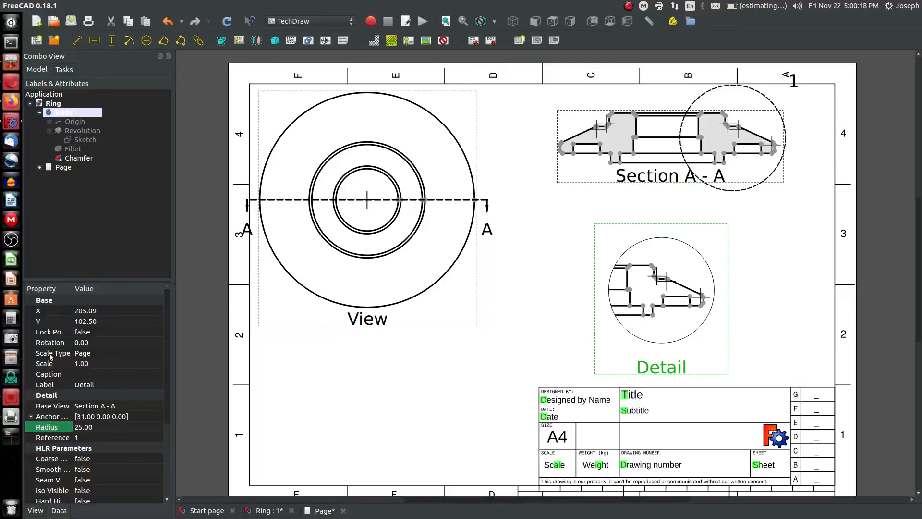
{"action": "left_click", "coordinate": [103, 365]}
{"action": "key", "text": "BackSpace"}
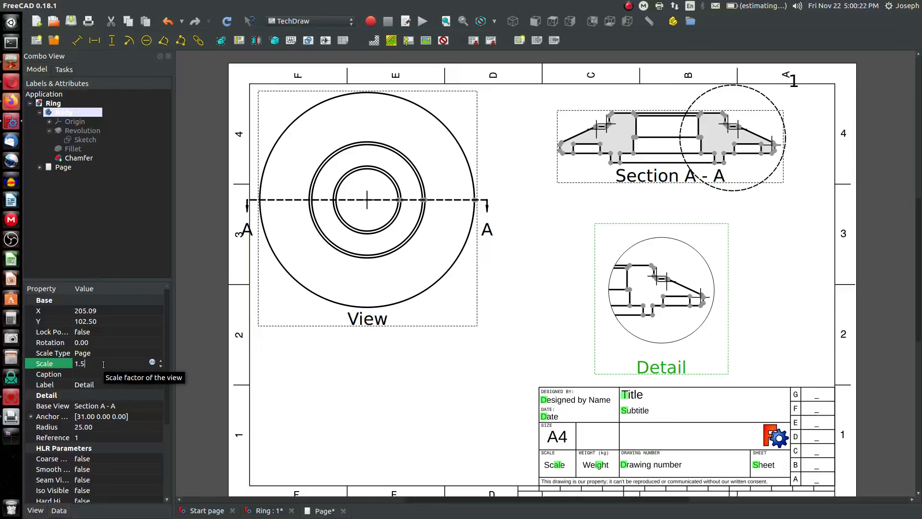
{"action": "left_click", "coordinate": [754, 298]}
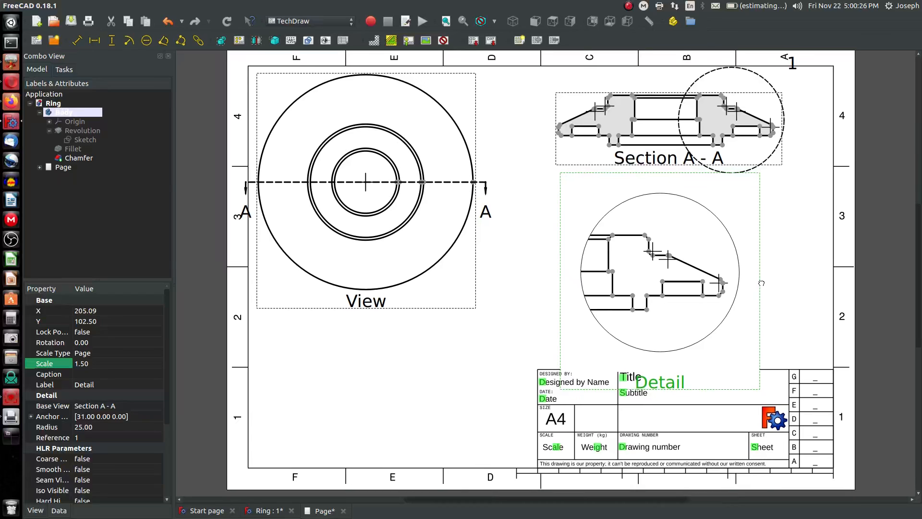
{"action": "left_click_drag", "start_coordinate": [755, 298], "coordinate": [777, 292]}
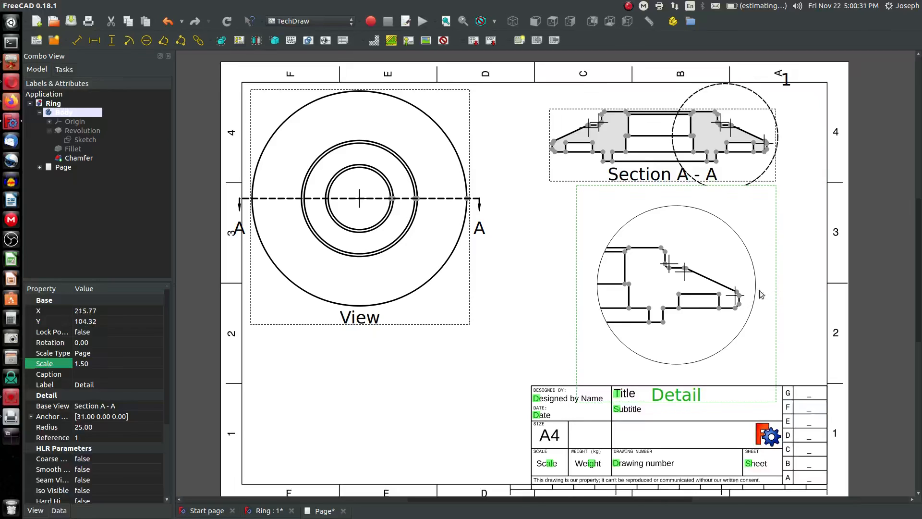
{"action": "left_click", "coordinate": [544, 293]}
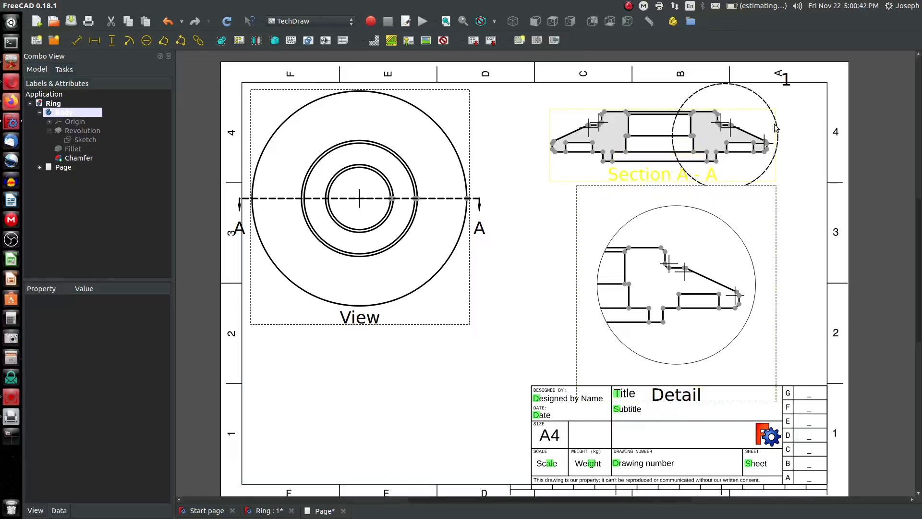
Set the detail view's radius to 21 and recompute the drawing
{"action": "left_click", "coordinate": [776, 226]}
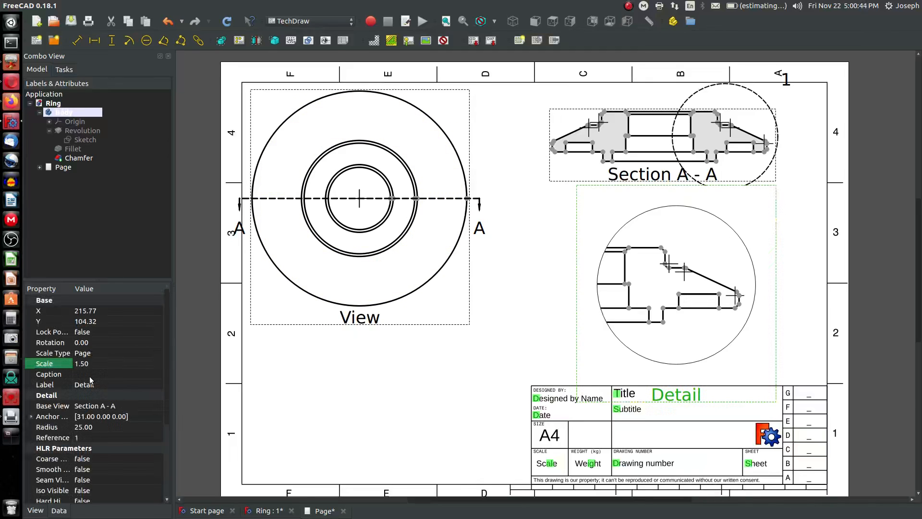
{"action": "left_click", "coordinate": [61, 427]}
{"action": "left_click", "coordinate": [107, 428]}
{"action": "type", "text": "23"}
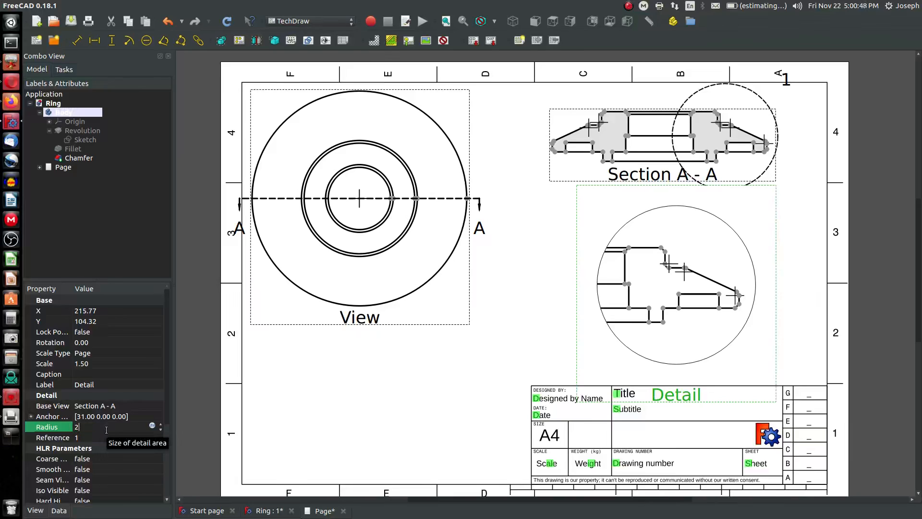
{"action": "left_click", "coordinate": [226, 22]}
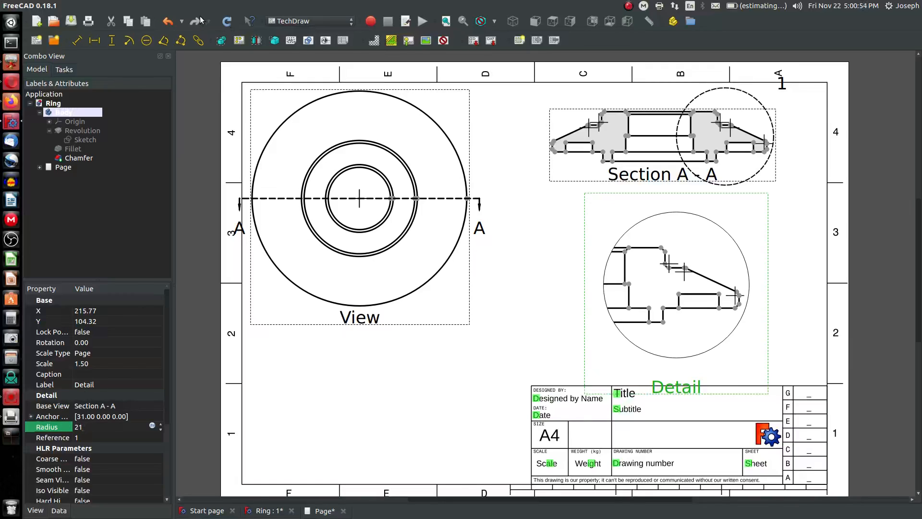
{"action": "left_click", "coordinate": [227, 24]}
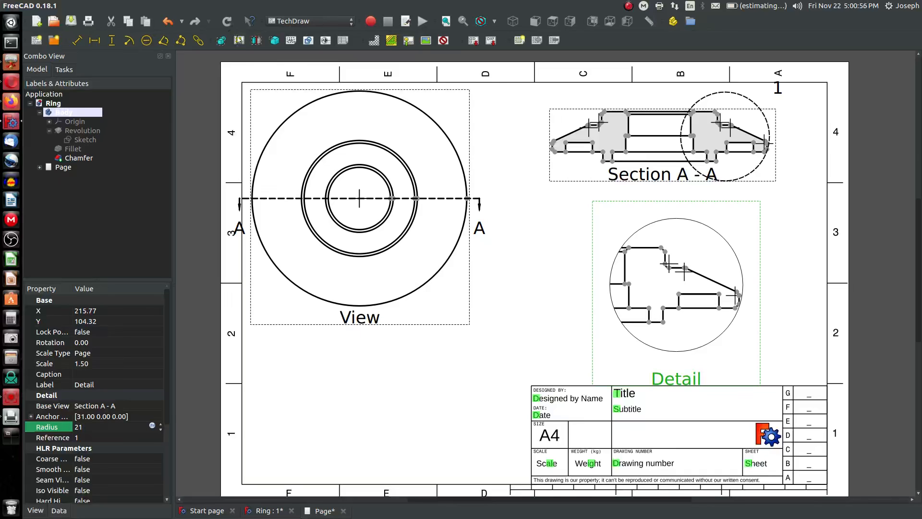
Move the detail view slightly down below the section
{"action": "scroll", "coordinate": [743, 310], "scroll_direction": "up", "scroll_amount": 2}
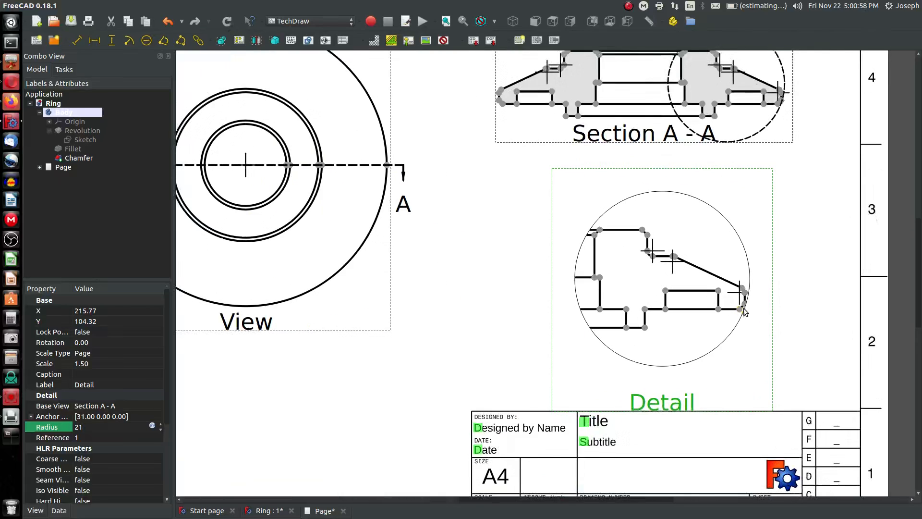
{"action": "scroll", "coordinate": [744, 312], "scroll_direction": "up", "scroll_amount": 5}
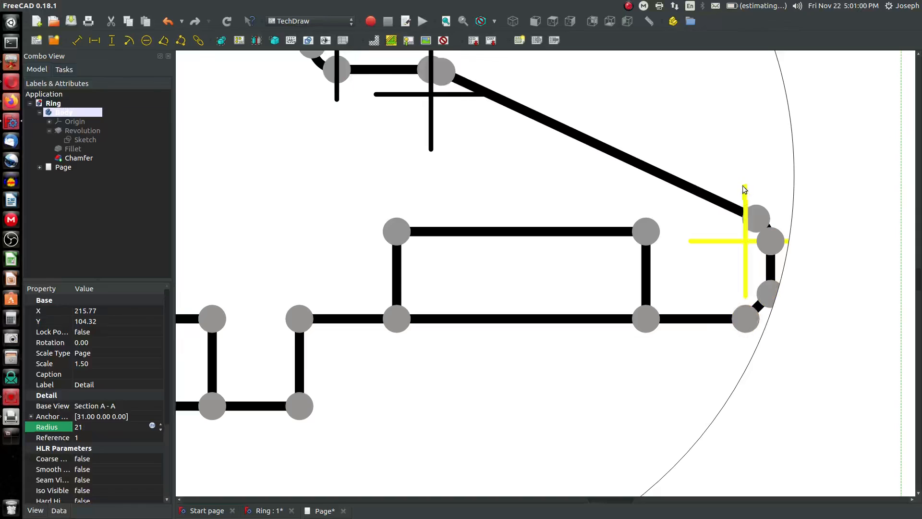
{"action": "scroll", "coordinate": [744, 188], "scroll_direction": "down", "scroll_amount": 7}
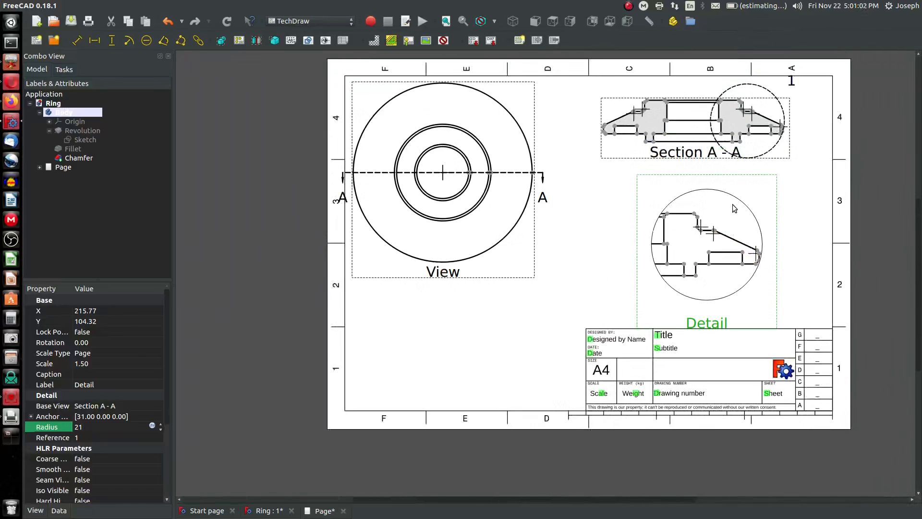
{"action": "scroll", "coordinate": [734, 208], "scroll_direction": "up", "scroll_amount": 2}
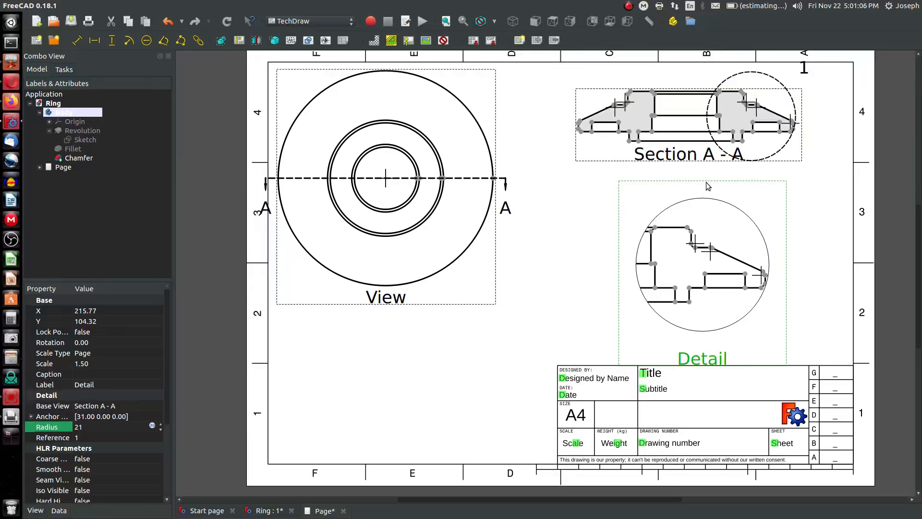
{"action": "left_click_drag", "start_coordinate": [786, 235], "coordinate": [786, 251]}
{"action": "left_click", "coordinate": [598, 251]}
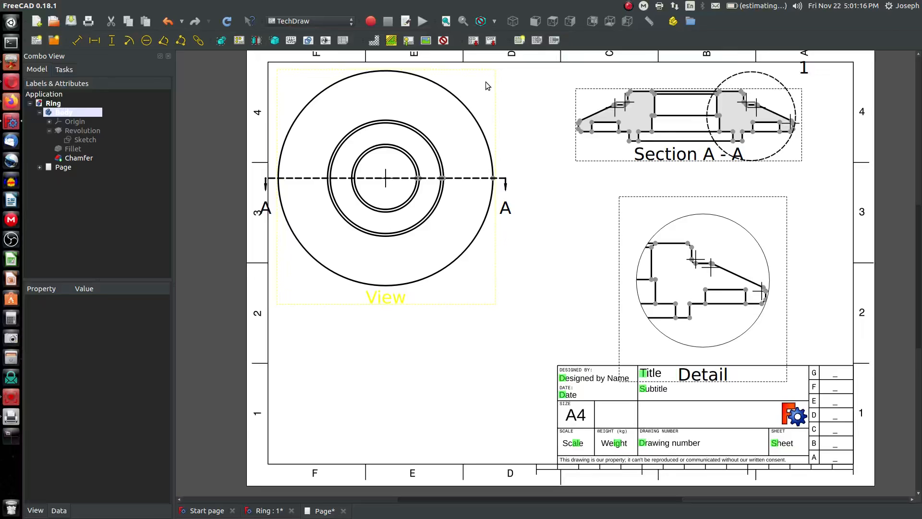
Turn the view frames off and back on, and nudge the base view slightly to the right
{"action": "left_click", "coordinate": [443, 42]}
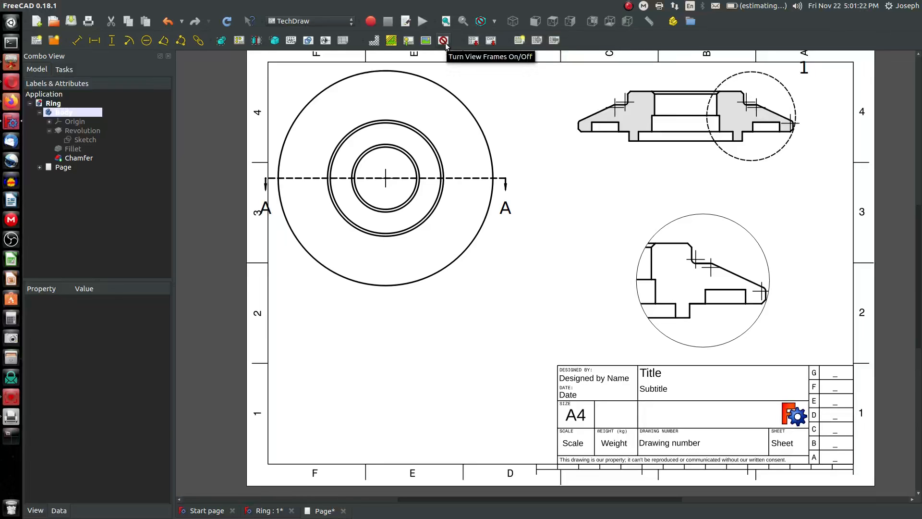
{"action": "left_click", "coordinate": [444, 43]}
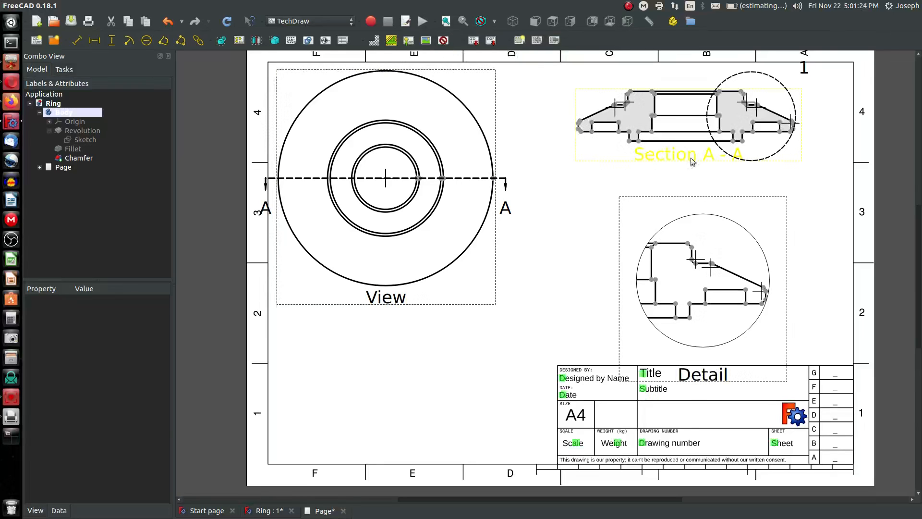
{"action": "left_click_drag", "start_coordinate": [495, 128], "coordinate": [503, 128]}
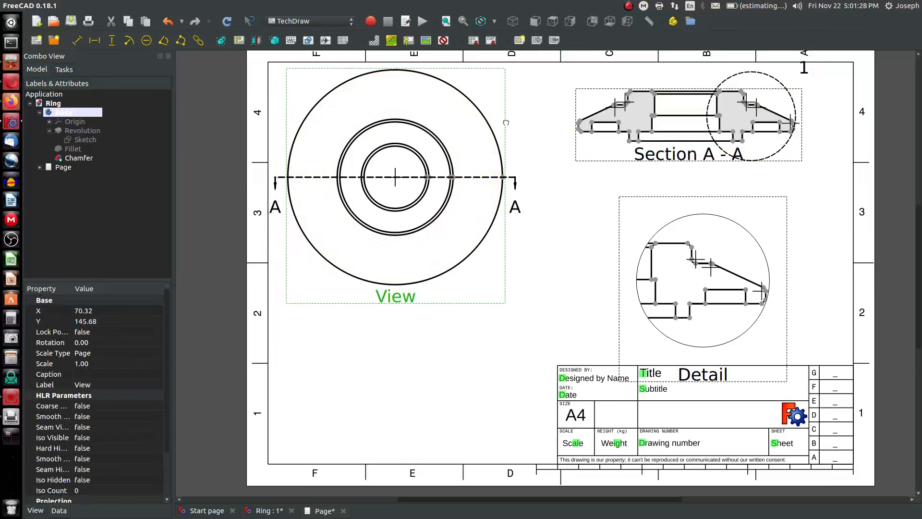
{"action": "middle_click_drag", "start_coordinate": [504, 123], "coordinate": [506, 130]}
{"action": "left_click_drag", "start_coordinate": [506, 123], "coordinate": [507, 111]}
Add a horizontal dimension between the two inner bore edges of section A-A and place it above the section
{"action": "scroll", "coordinate": [765, 89], "scroll_direction": "up", "scroll_amount": 5}
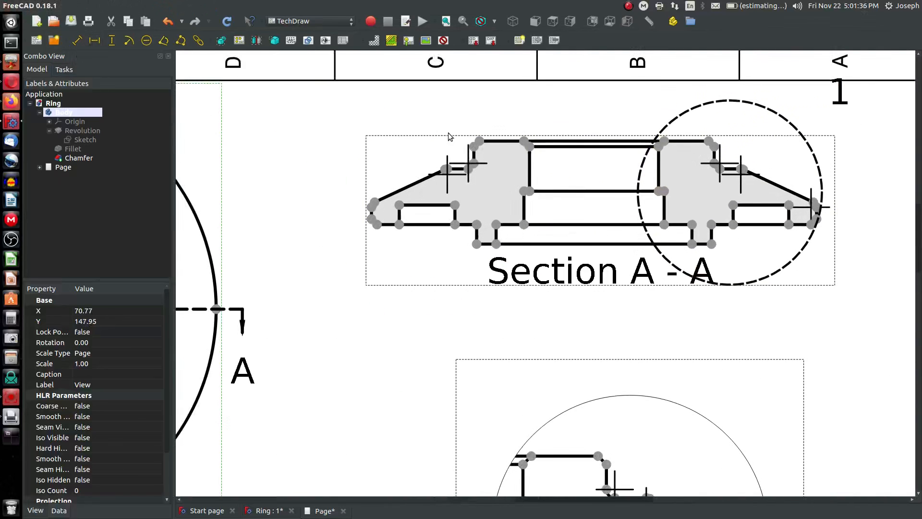
{"action": "left_click", "coordinate": [530, 146]}
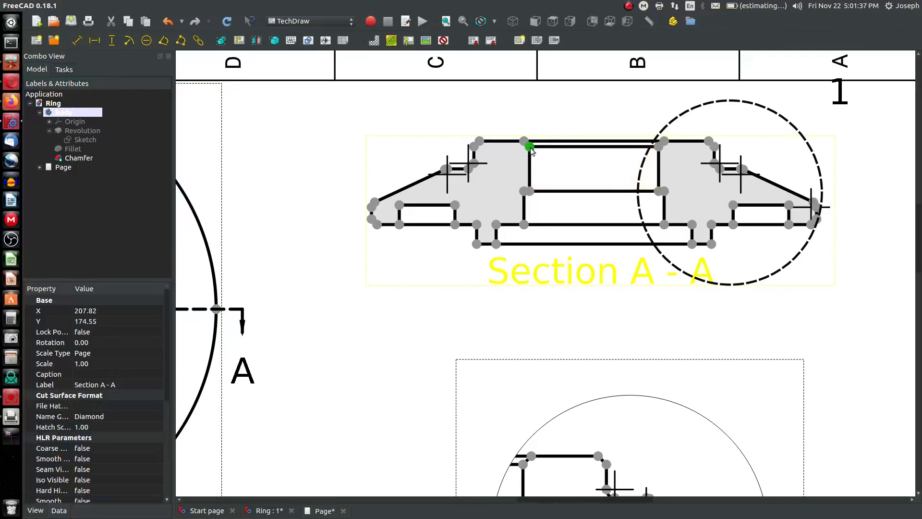
{"action": "left_click", "coordinate": [659, 147], "text": "ctrl"}
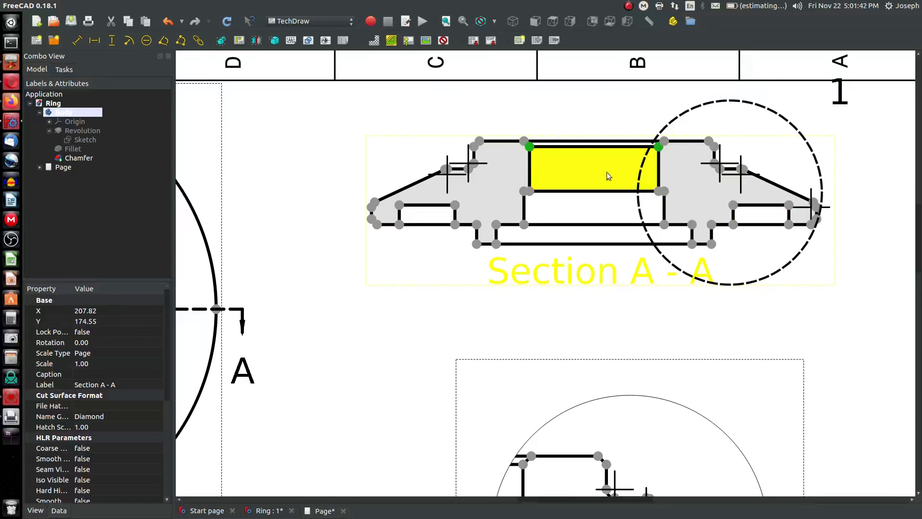
{"action": "left_click", "coordinate": [95, 40]}
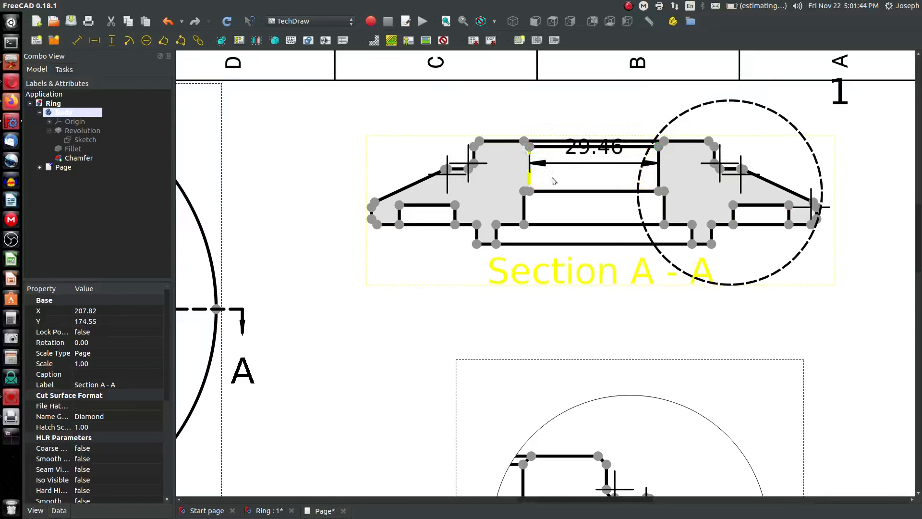
{"action": "left_click_drag", "start_coordinate": [603, 151], "coordinate": [607, 106]}
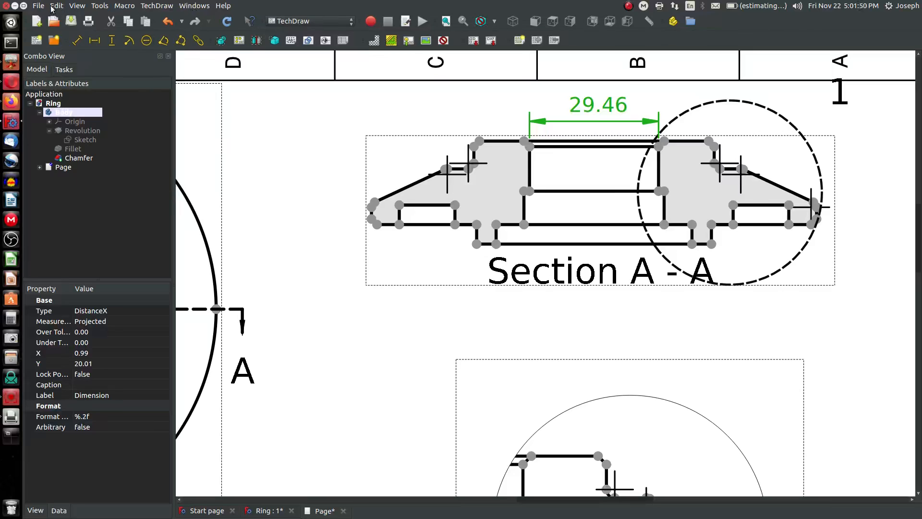
Review the unit settings in the Preferences dialog
{"action": "left_click", "coordinate": [53, 6]}
{"action": "left_click", "coordinate": [77, 198]}
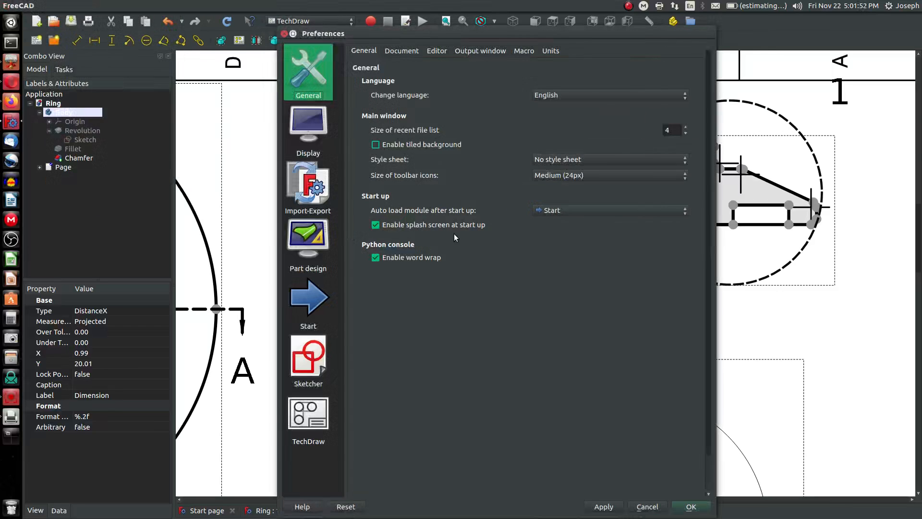
{"action": "left_click", "coordinate": [552, 53]}
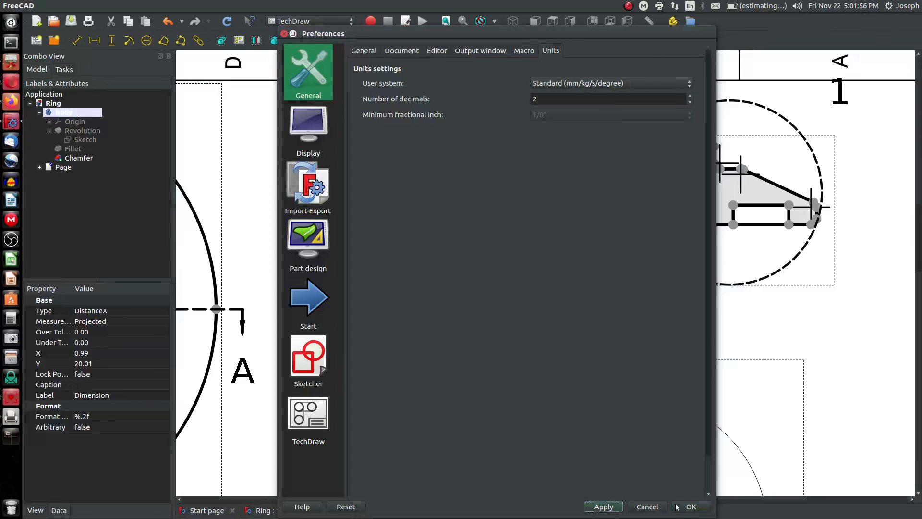
{"action": "left_click", "coordinate": [690, 506]}
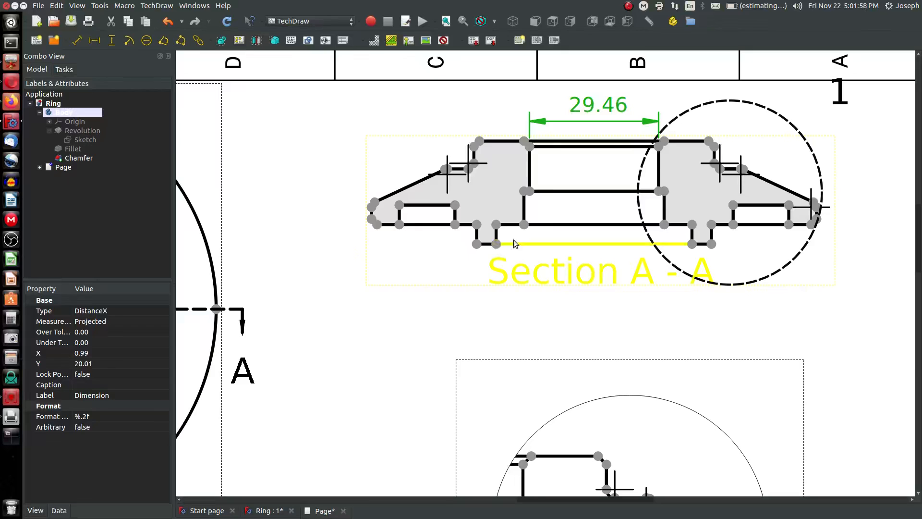
Adjust the horizontal dimension's position slightly above the section
{"action": "scroll", "coordinate": [567, 218], "scroll_direction": "down", "scroll_amount": 2}
{"action": "scroll", "coordinate": [604, 137], "scroll_direction": "up", "scroll_amount": 1}
{"action": "left_click_drag", "start_coordinate": [604, 126], "coordinate": [606, 133]}
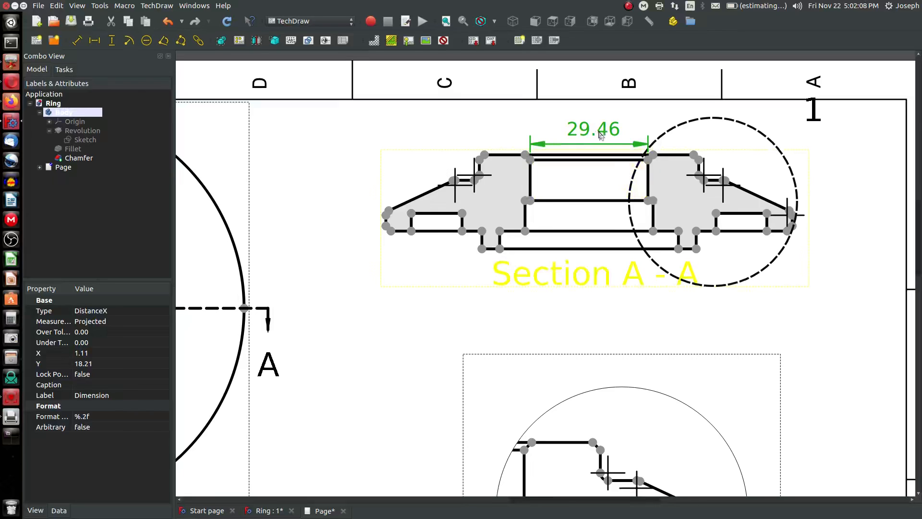
{"action": "left_click_drag", "start_coordinate": [604, 135], "coordinate": [603, 133]}
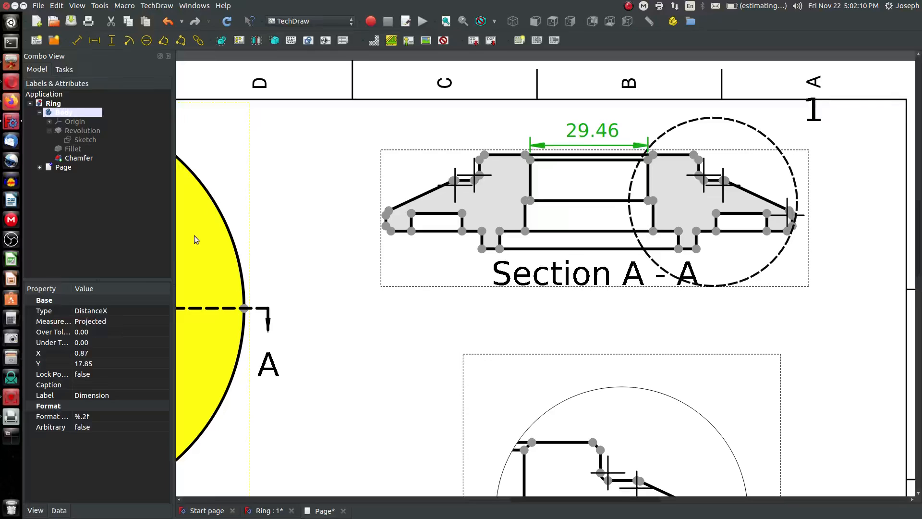
Change the dimension's type to Diameter, recompute, and move its label up and to the left of the section
{"action": "left_click", "coordinate": [115, 321]}
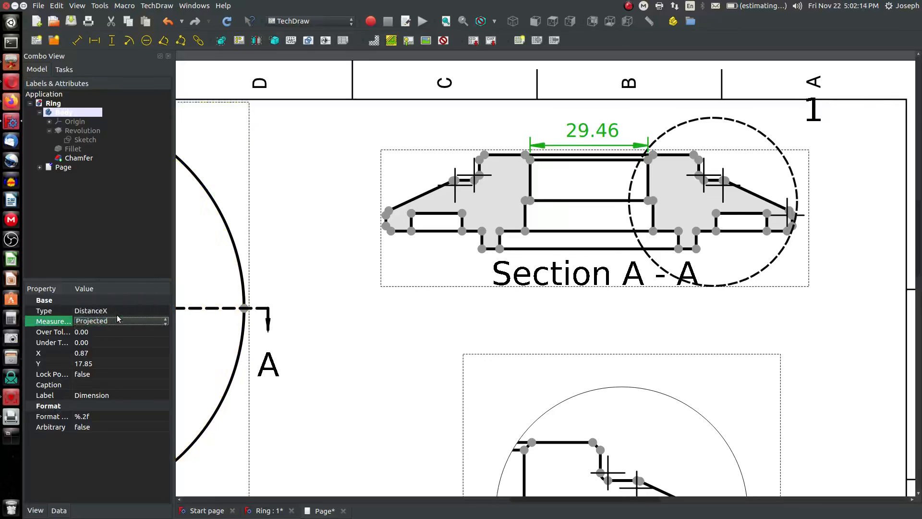
{"action": "left_click", "coordinate": [118, 312]}
{"action": "left_click", "coordinate": [118, 311]}
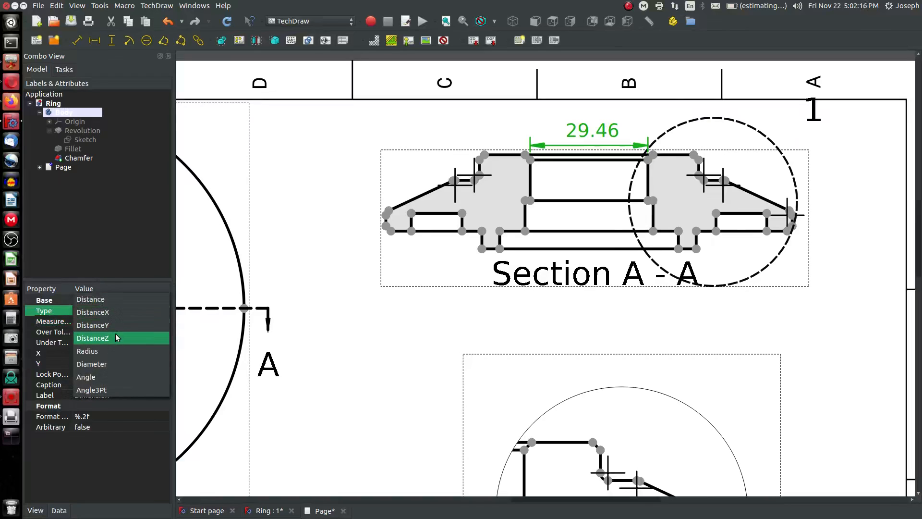
{"action": "left_click", "coordinate": [120, 301]}
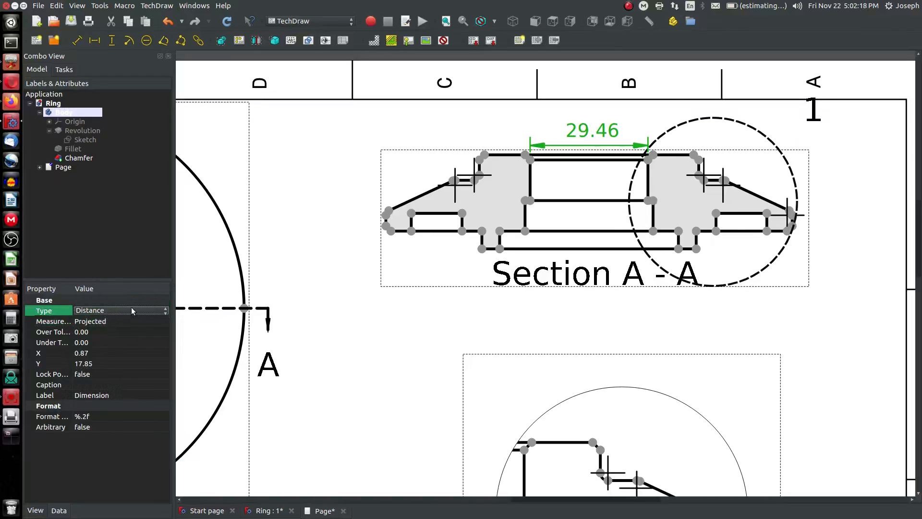
{"action": "left_click", "coordinate": [132, 311]}
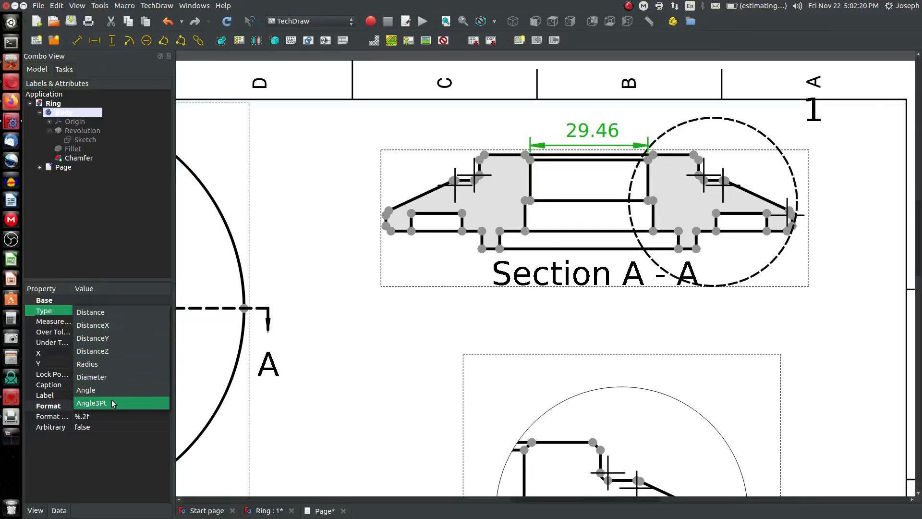
{"action": "left_click", "coordinate": [112, 377]}
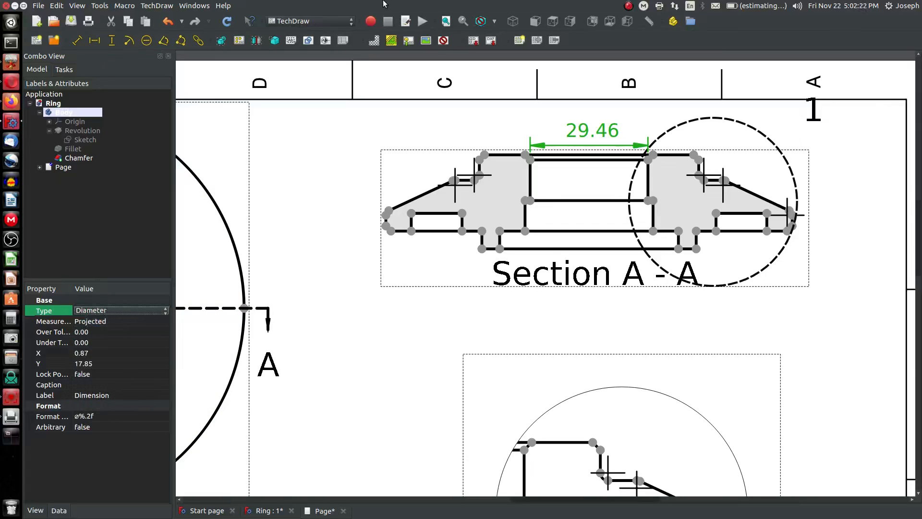
{"action": "left_click", "coordinate": [227, 21]}
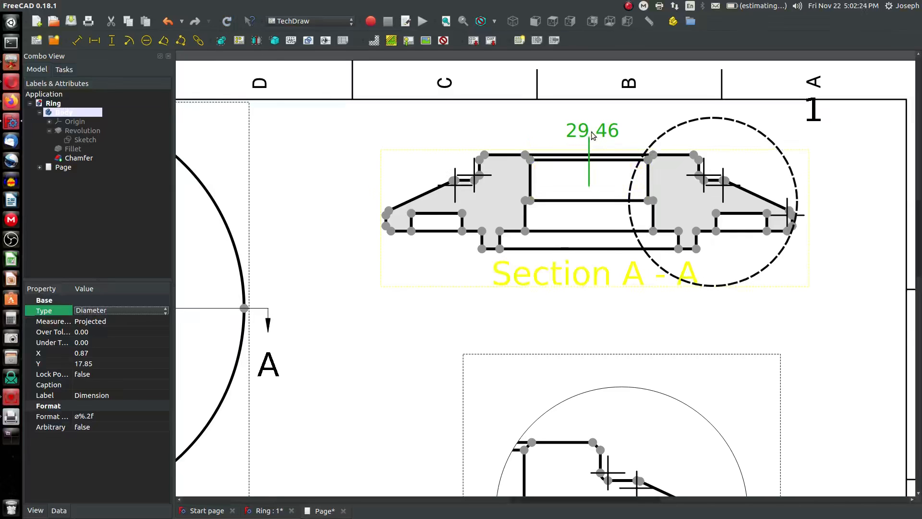
{"action": "left_click_drag", "start_coordinate": [592, 136], "coordinate": [435, 148]}
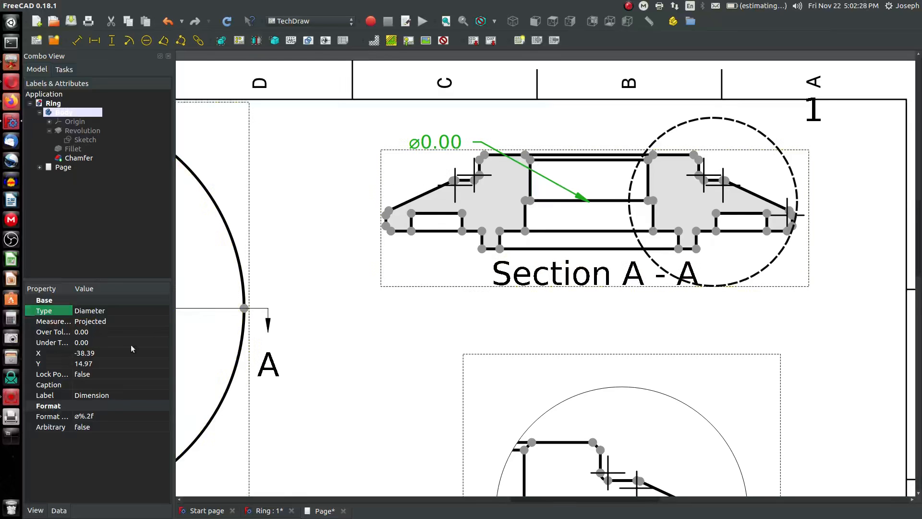
Change the dimension's type back to Distance, recompute, and move its label above the section
{"action": "left_click", "coordinate": [95, 313]}
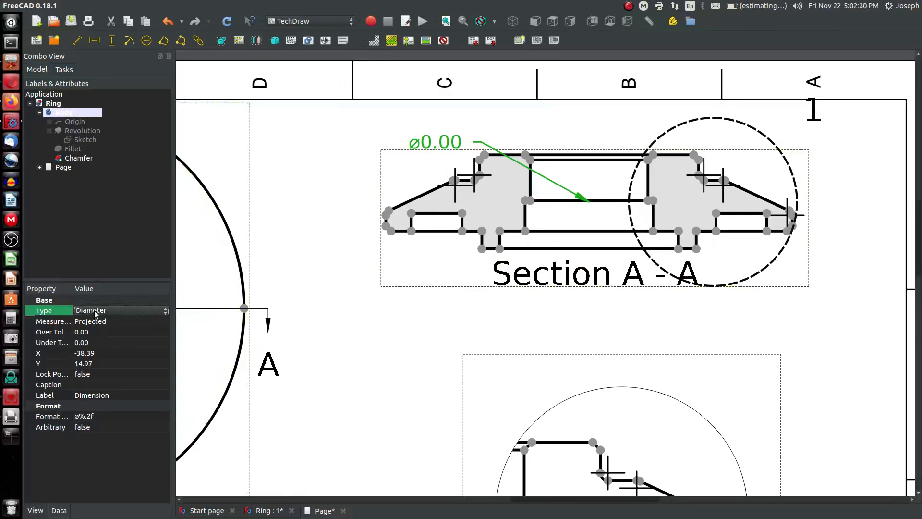
{"action": "left_click", "coordinate": [95, 314]}
{"action": "left_click", "coordinate": [102, 252]}
{"action": "left_click", "coordinate": [225, 21]}
{"action": "left_click_drag", "start_coordinate": [465, 154], "coordinate": [456, 113]}
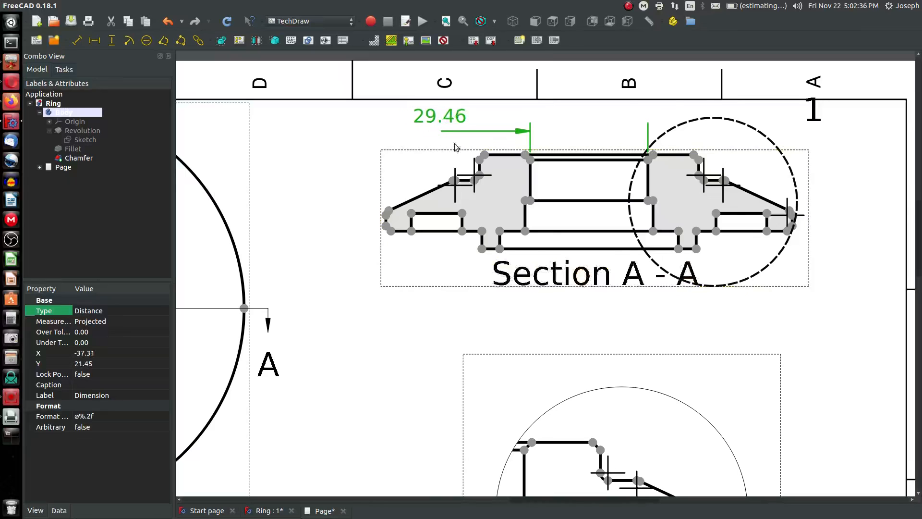
Prefix the dimension's format with a diameter symbol, recompute, and center its label above the inner bore
{"action": "left_click", "coordinate": [74, 417]}
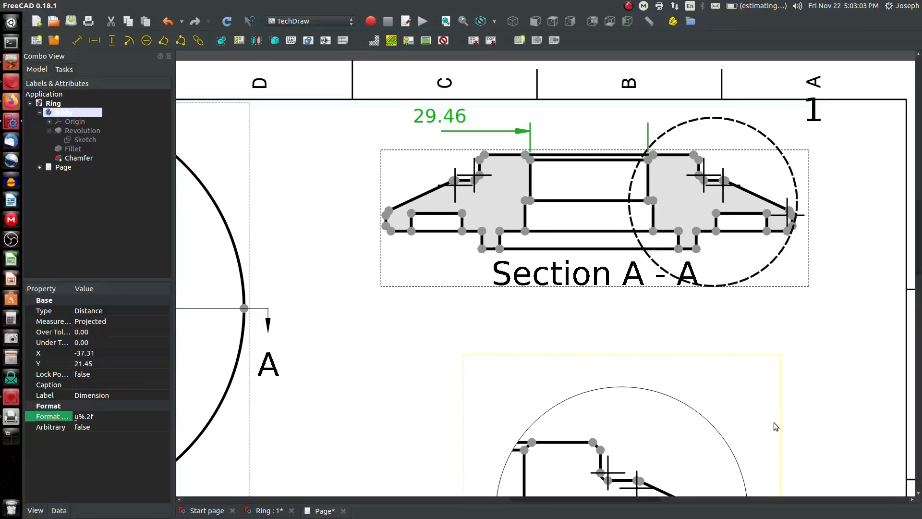
{"action": "type", "text": "00"}
{"action": "key", "text": "Return"}
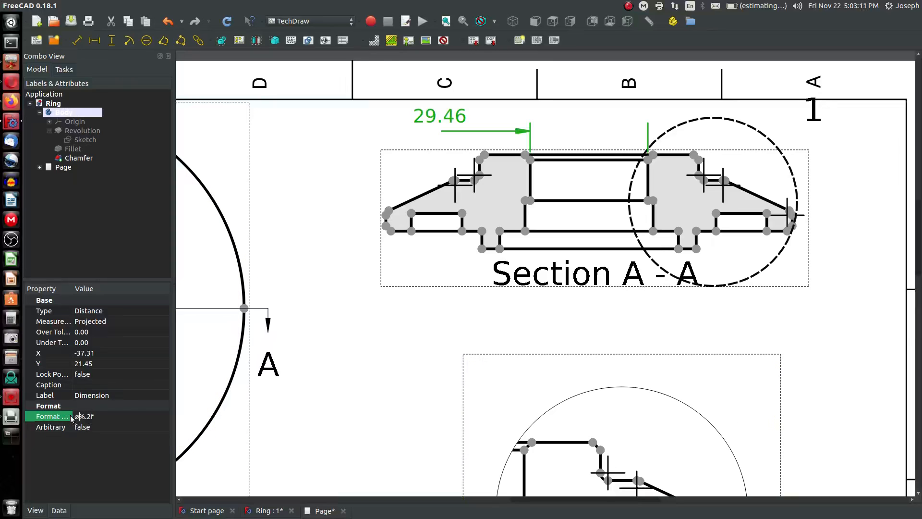
{"action": "left_click", "coordinate": [227, 23]}
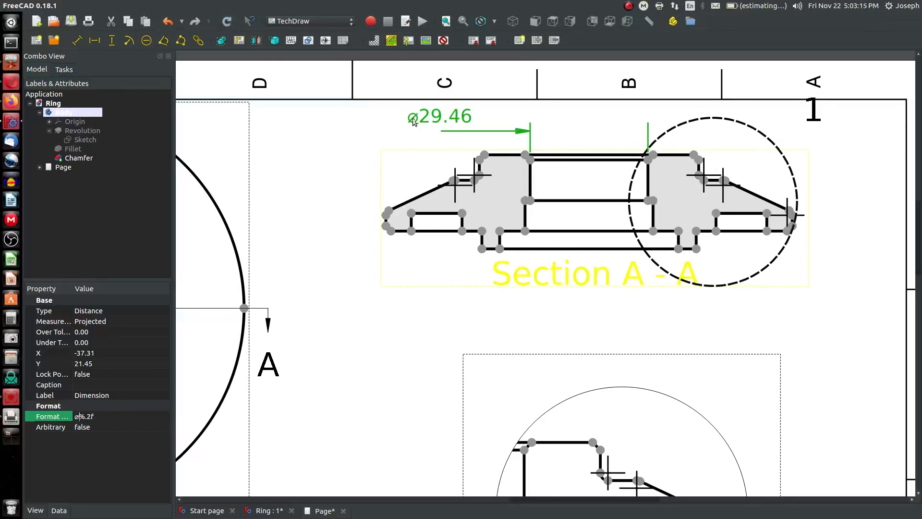
{"action": "left_click_drag", "start_coordinate": [435, 119], "coordinate": [584, 119]}
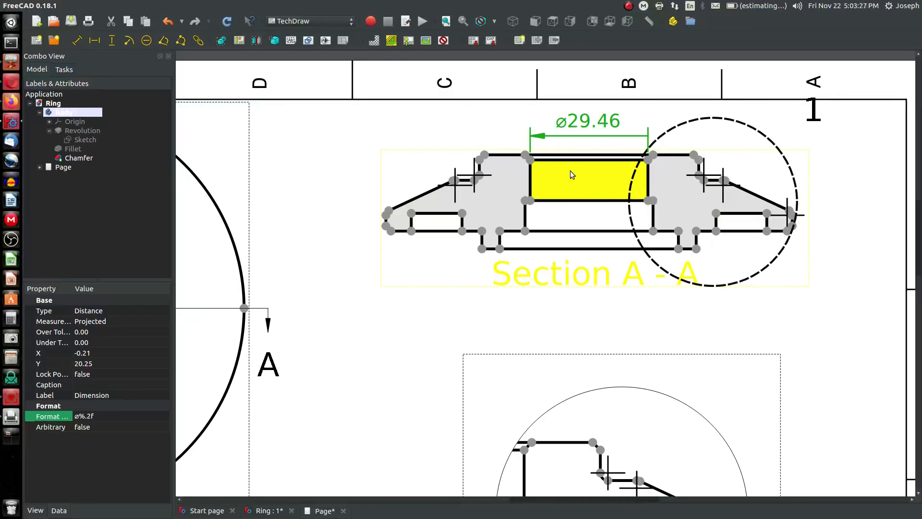
Append ID to the dimension's format so it reads ø%.2f ID, and recompute
{"action": "left_click", "coordinate": [116, 415]}
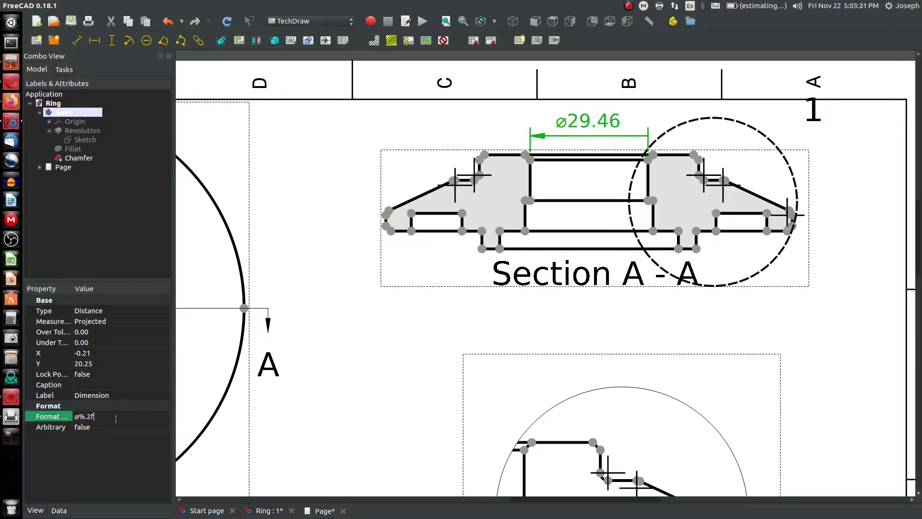
{"action": "key", "text": "shift+Left"}
{"action": "key", "text": "shift+Left"}
{"action": "key", "text": "shift+Left"}
{"action": "left_click", "coordinate": [228, 21]}
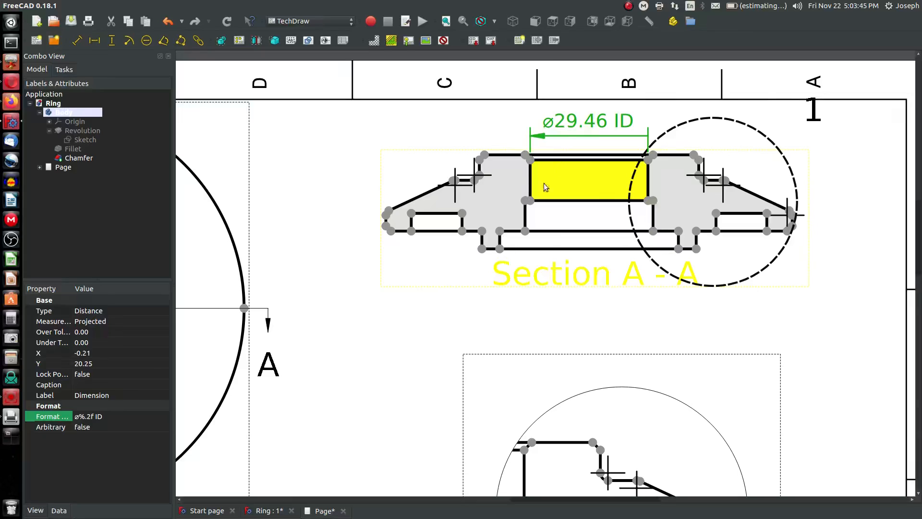
Add a horizontal dimension between the two vertices at the bottom of the inner bore and place it below the section
{"action": "left_click", "coordinate": [525, 231]}
{"action": "left_click", "coordinate": [653, 231], "text": "ctrl"}
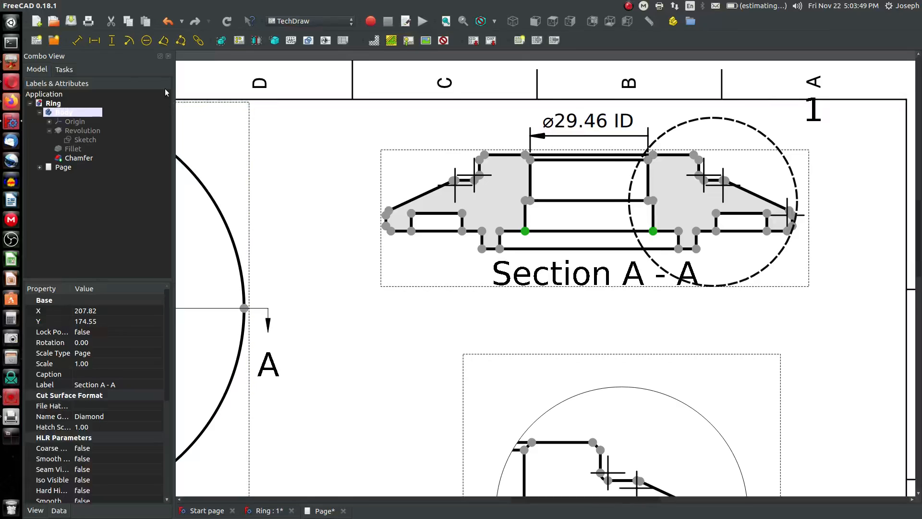
{"action": "left_click", "coordinate": [95, 40]}
{"action": "left_click", "coordinate": [615, 249]}
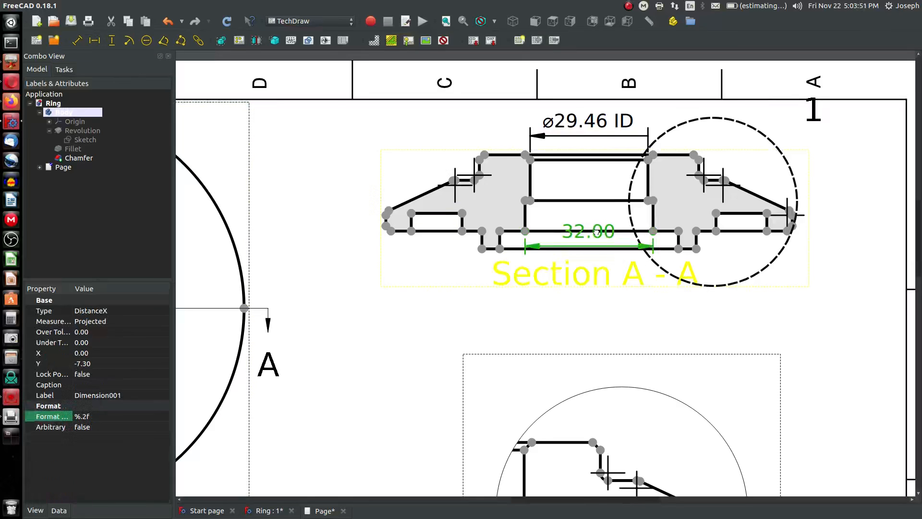
{"action": "left_click_drag", "start_coordinate": [597, 232], "coordinate": [599, 261]}
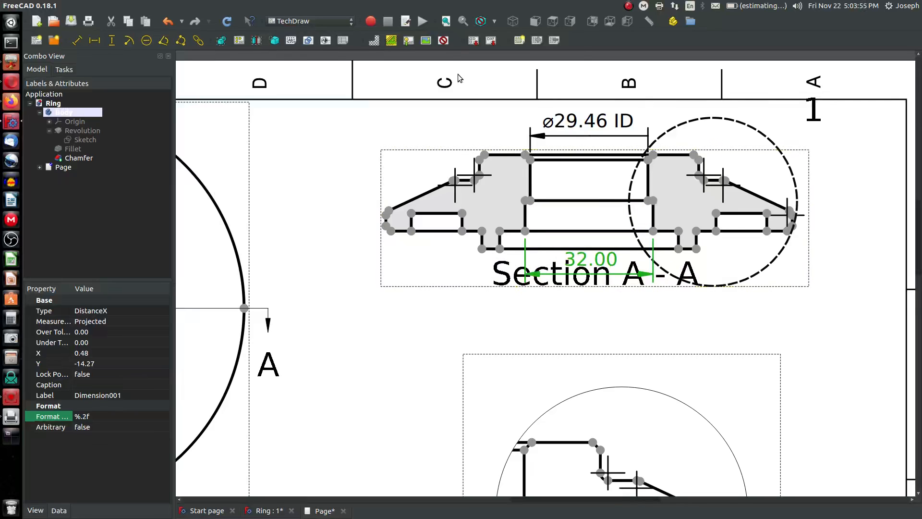
Set the new dimension's format to ø%.2f ID and nudge its label slightly down
{"action": "left_click", "coordinate": [443, 41]}
{"action": "left_click", "coordinate": [443, 41]}
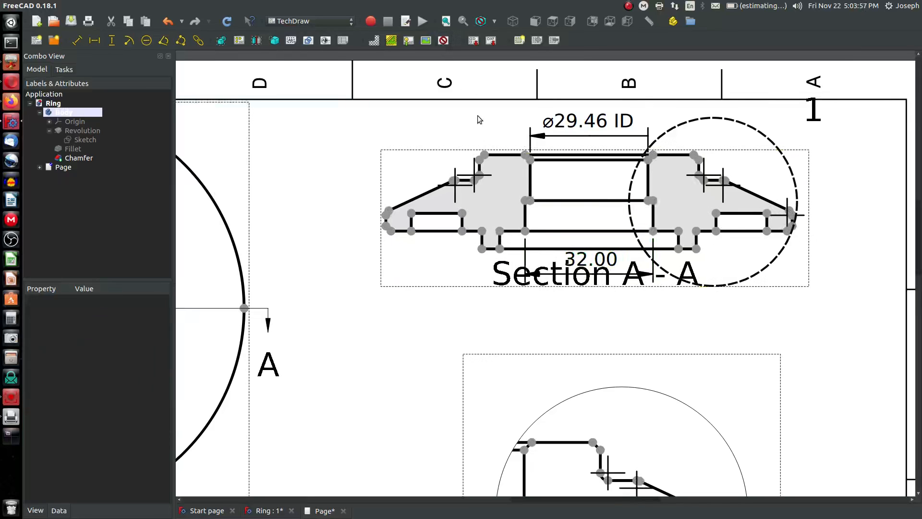
{"action": "left_click", "coordinate": [591, 262]}
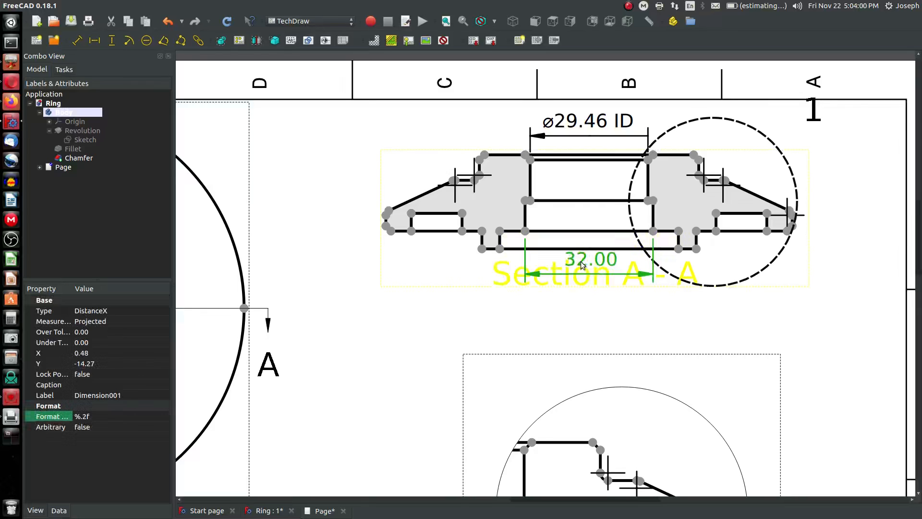
{"action": "left_click", "coordinate": [76, 417]}
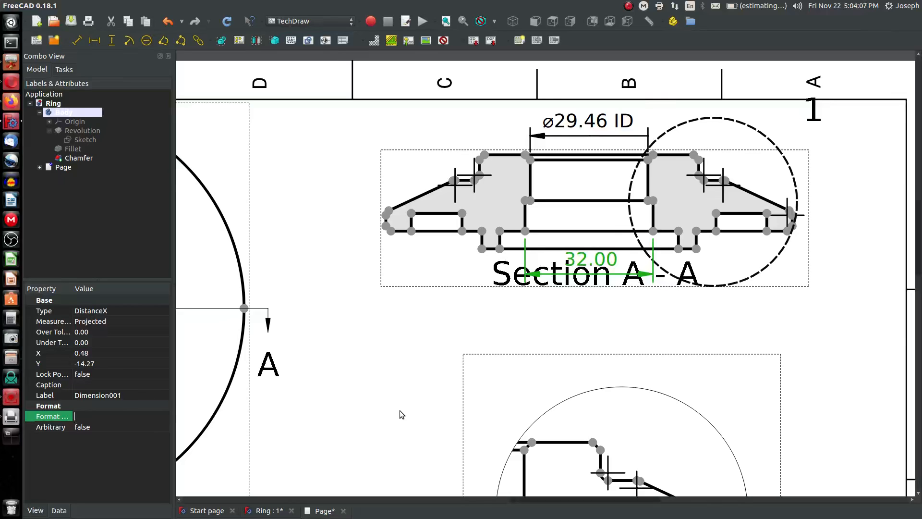
{"action": "key", "text": "ctrl+z"}
{"action": "key", "text": "Home"}
{"action": "key", "text": "ctrl+shift+u"}
{"action": "type", "text": "2300"}
{"action": "key", "text": "space"}
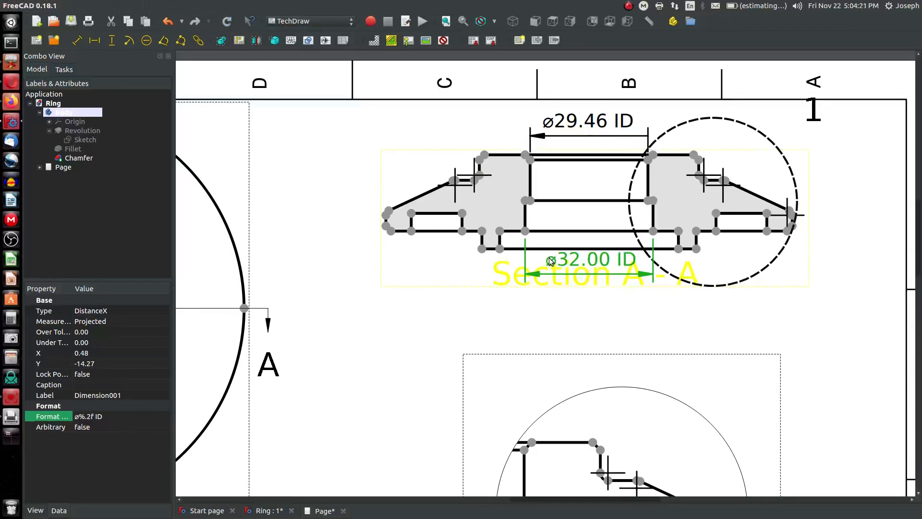
{"action": "left_click_drag", "start_coordinate": [612, 260], "coordinate": [613, 265]}
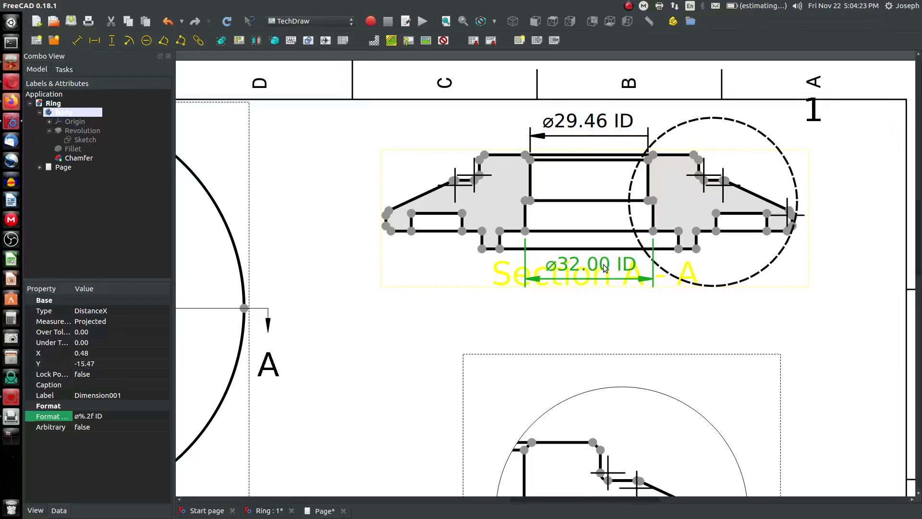
Add a horizontal dimension between the two lower step vertices of the section and place it beneath the previous one
{"action": "left_click", "coordinate": [95, 41]}
{"action": "left_click", "coordinate": [514, 215]}
{"action": "left_click", "coordinate": [500, 249]}
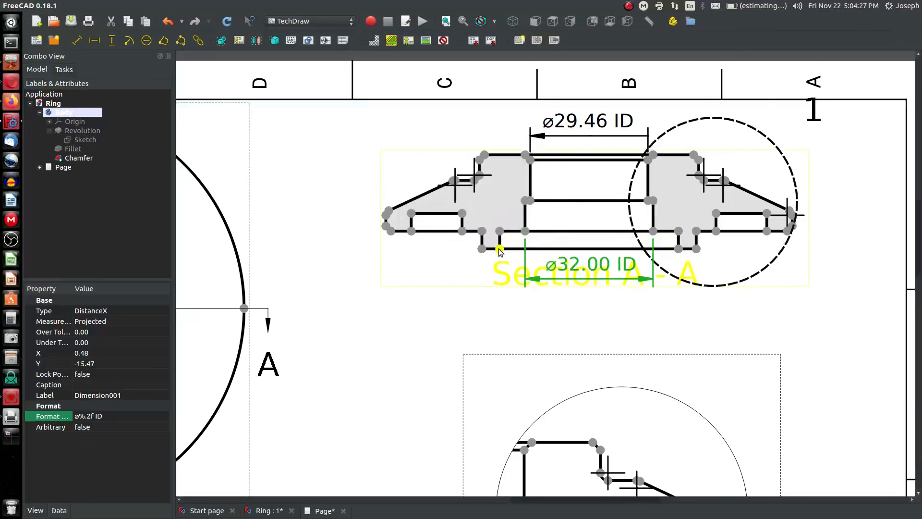
{"action": "left_click", "coordinate": [679, 249]}
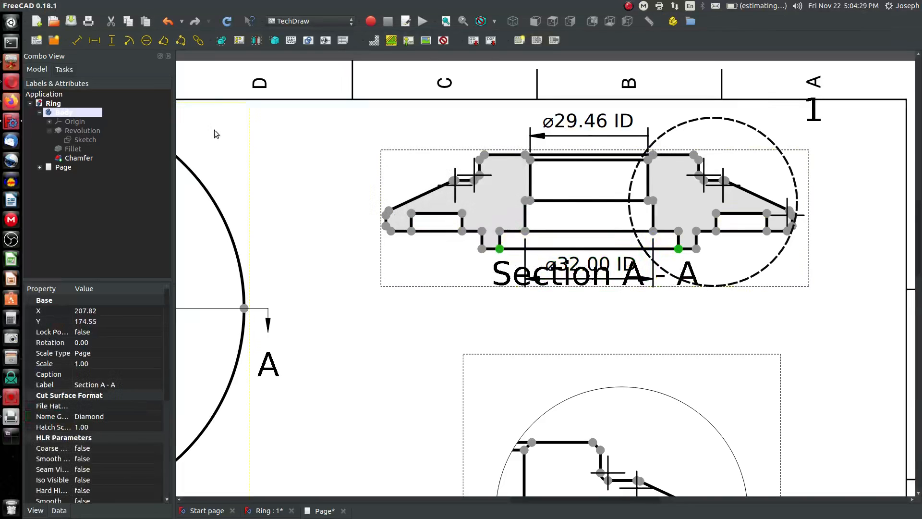
{"action": "left_click", "coordinate": [96, 41]}
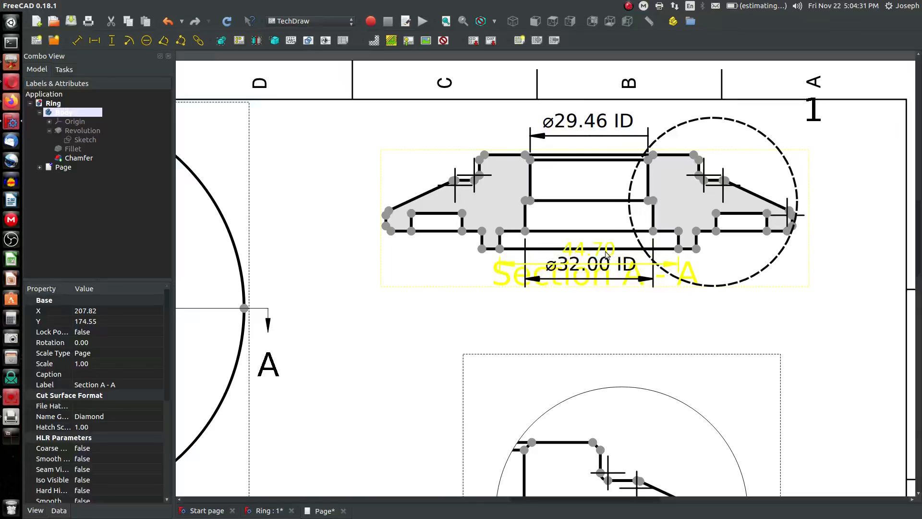
{"action": "left_click_drag", "start_coordinate": [606, 250], "coordinate": [605, 292]}
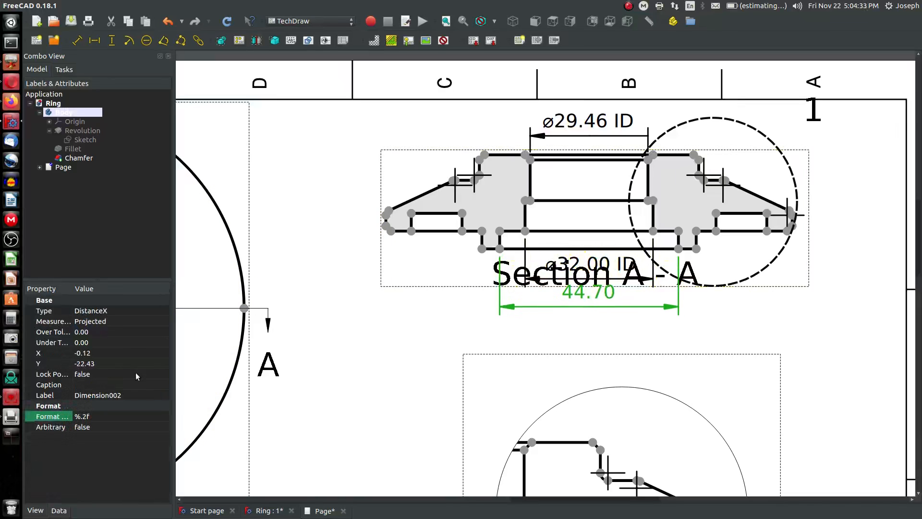
Set this dimension's format to ø %.2f ID and move its label up slightly
{"action": "left_click", "coordinate": [99, 418]}
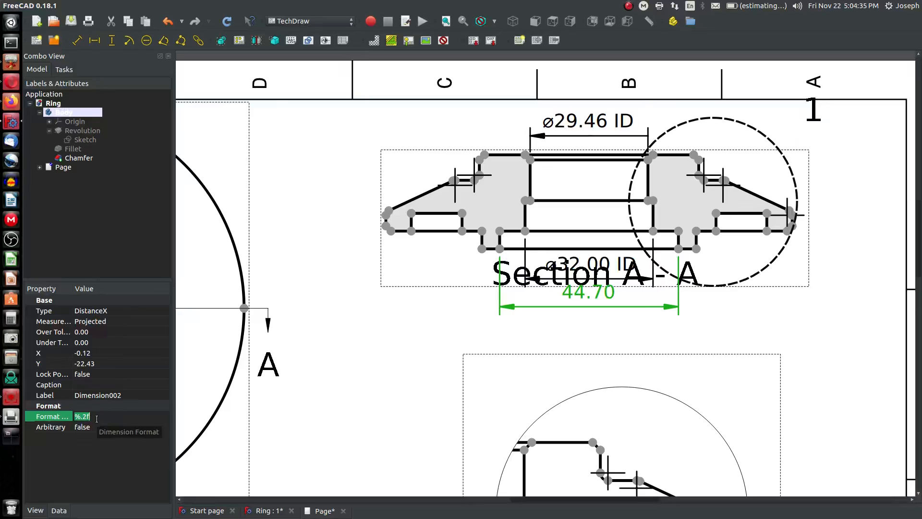
{"action": "key", "text": "Home"}
{"action": "type", "text": "u"}
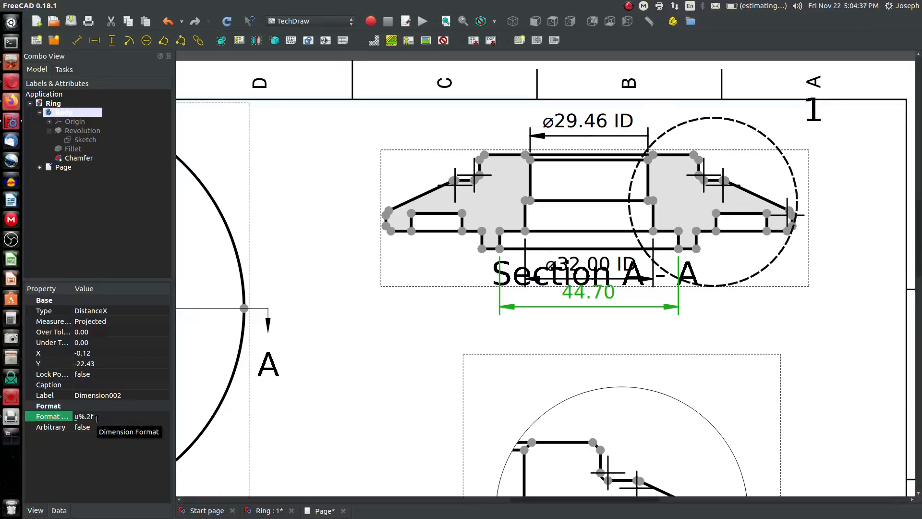
{"action": "type", "text": "2300"}
{"action": "key", "text": "Return"}
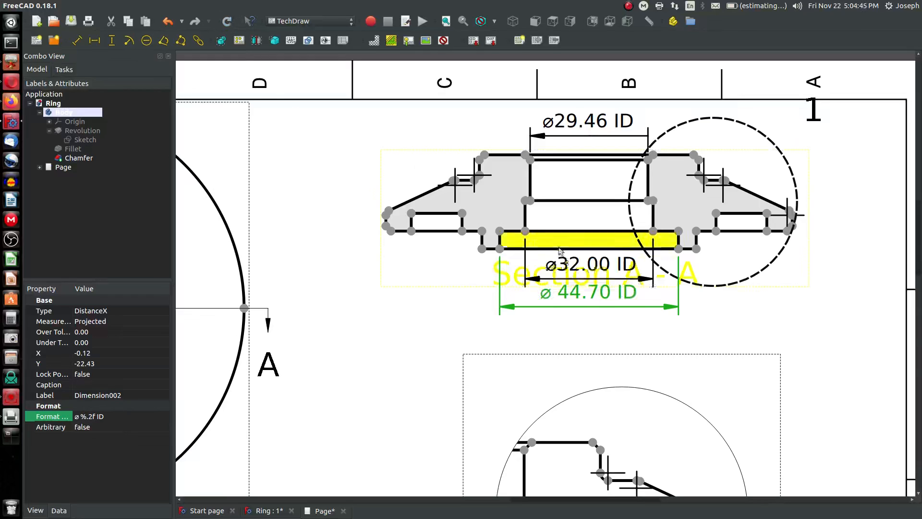
{"action": "left_click_drag", "start_coordinate": [595, 298], "coordinate": [596, 286]}
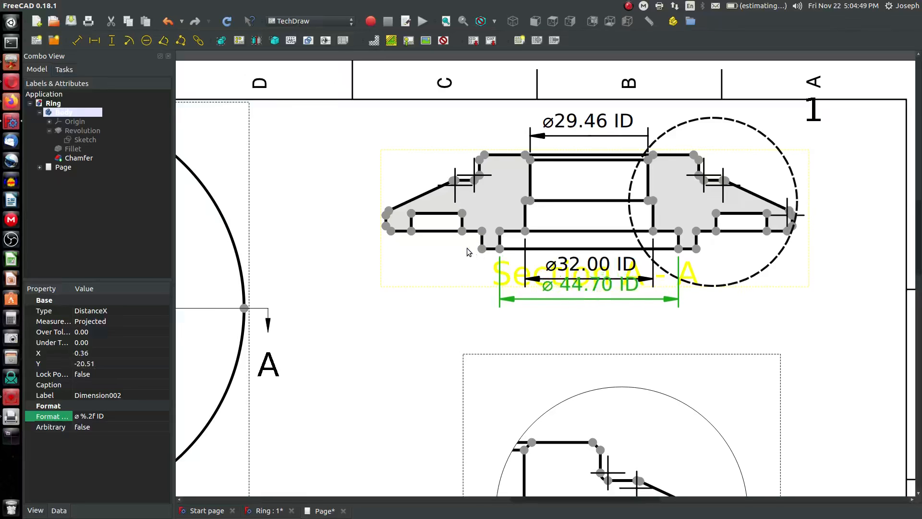
Add a horizontal dimension across the outermost bottom vertices of the section and place it below the other dimensions
{"action": "left_click", "coordinate": [481, 249]}
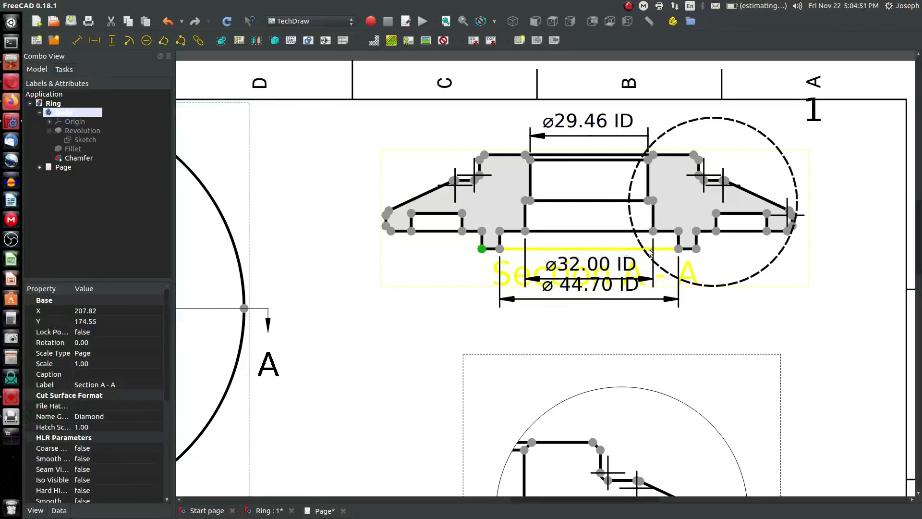
{"action": "left_click", "coordinate": [696, 248], "text": "ctrl"}
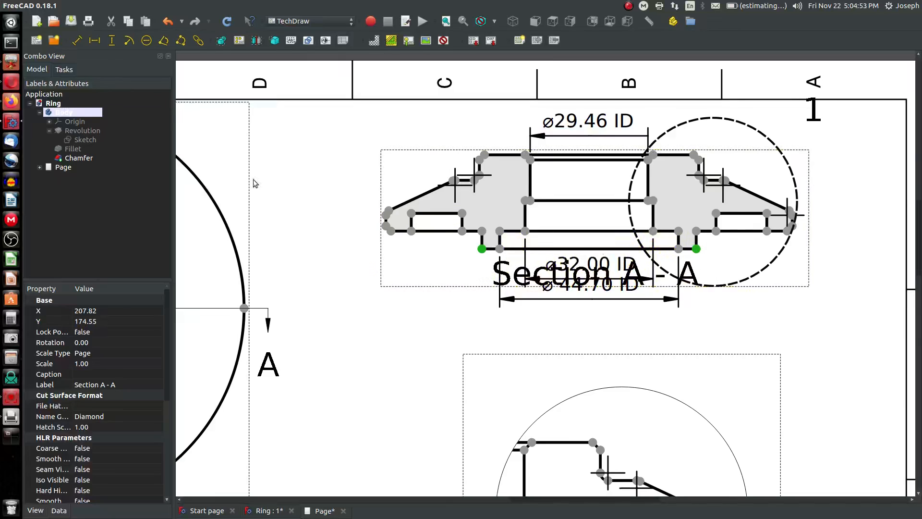
{"action": "left_click", "coordinate": [95, 41]}
{"action": "scroll", "coordinate": [87, 472], "scroll_direction": "down", "scroll_amount": 5}
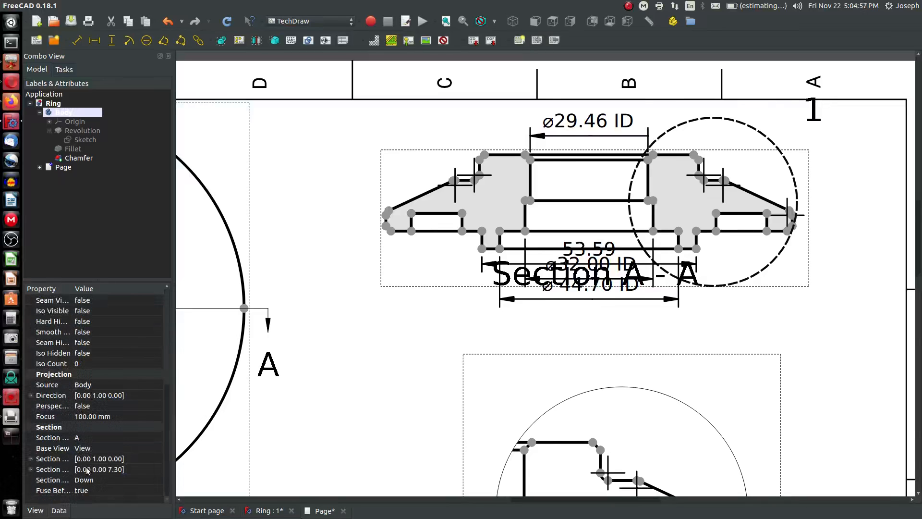
{"action": "scroll", "coordinate": [86, 437], "scroll_direction": "up", "scroll_amount": 5}
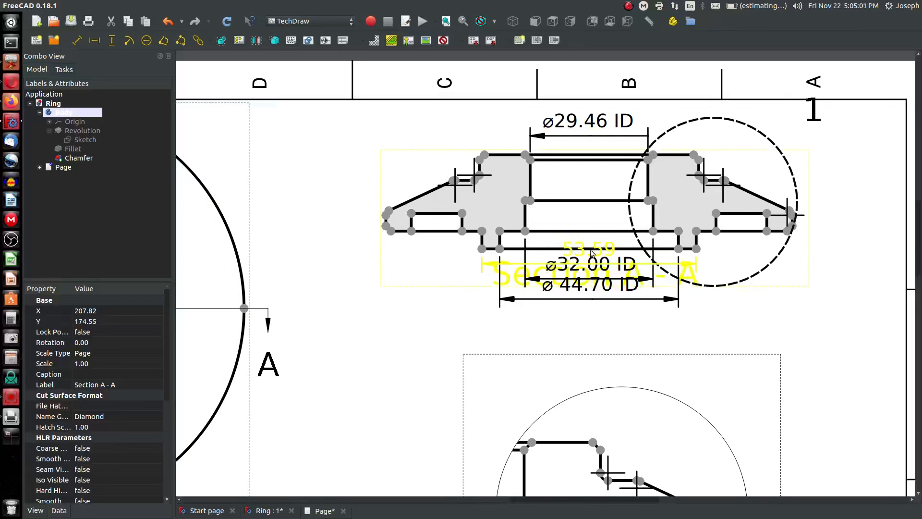
{"action": "left_click_drag", "start_coordinate": [592, 253], "coordinate": [583, 319]}
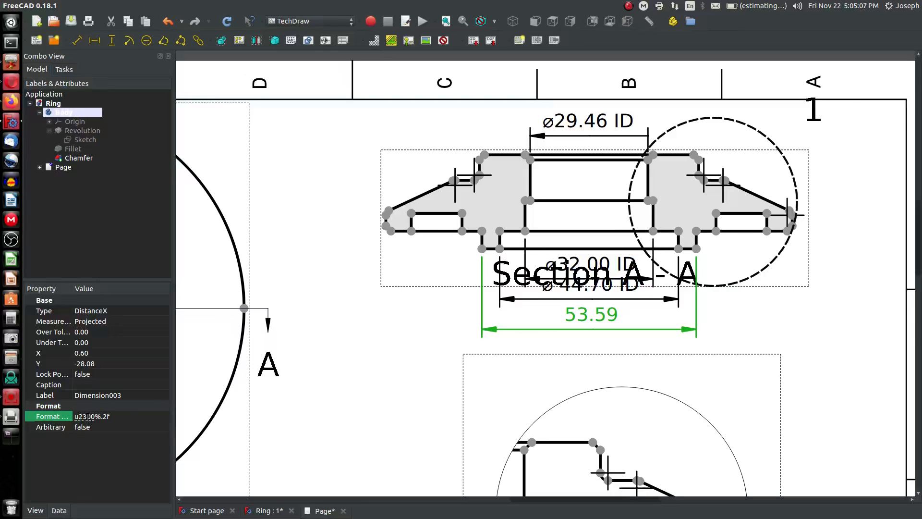
Set the outer dimension's format to ø%.2f OD and move its label lower
{"action": "type", "text": "ø%.2f OD"}
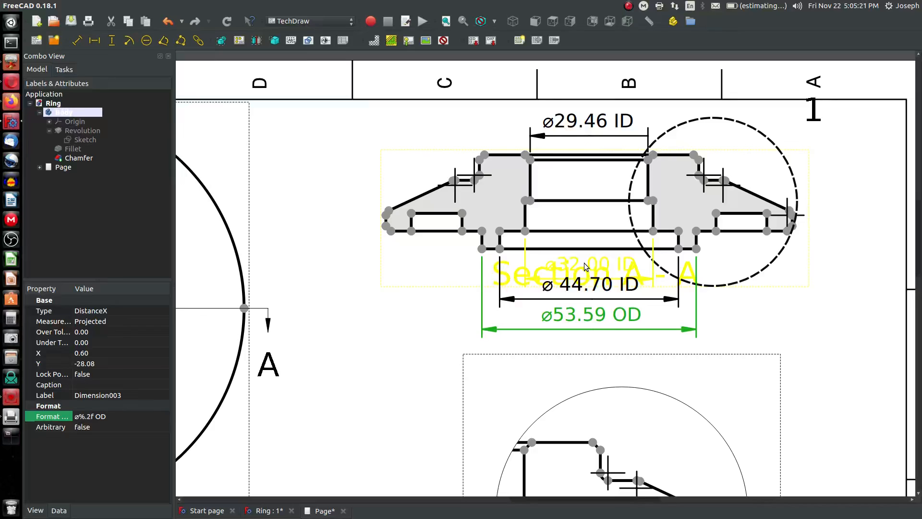
{"action": "left_click_drag", "start_coordinate": [585, 267], "coordinate": [609, 335]}
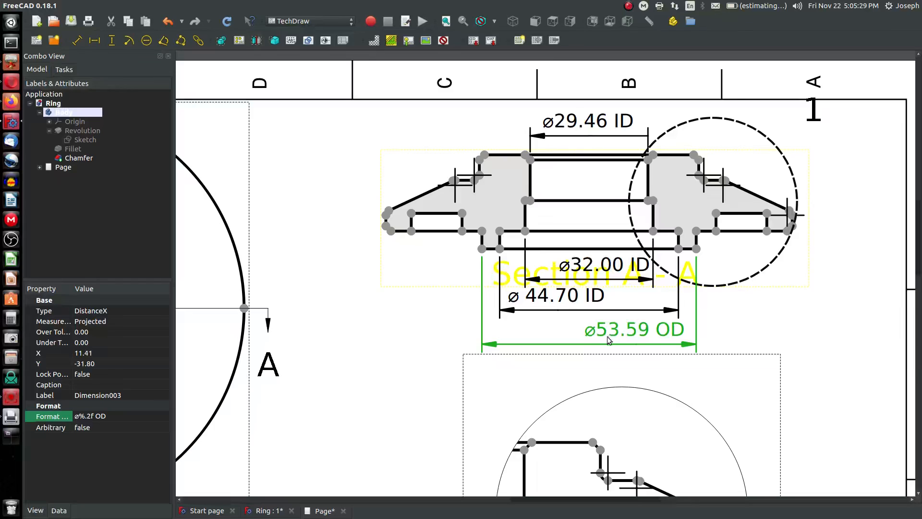
Move the Detail view to the lower left of the sheet, below the base view
{"action": "scroll", "coordinate": [580, 318], "scroll_direction": "down", "scroll_amount": 1}
{"action": "scroll", "coordinate": [533, 302], "scroll_direction": "up", "scroll_amount": 1}
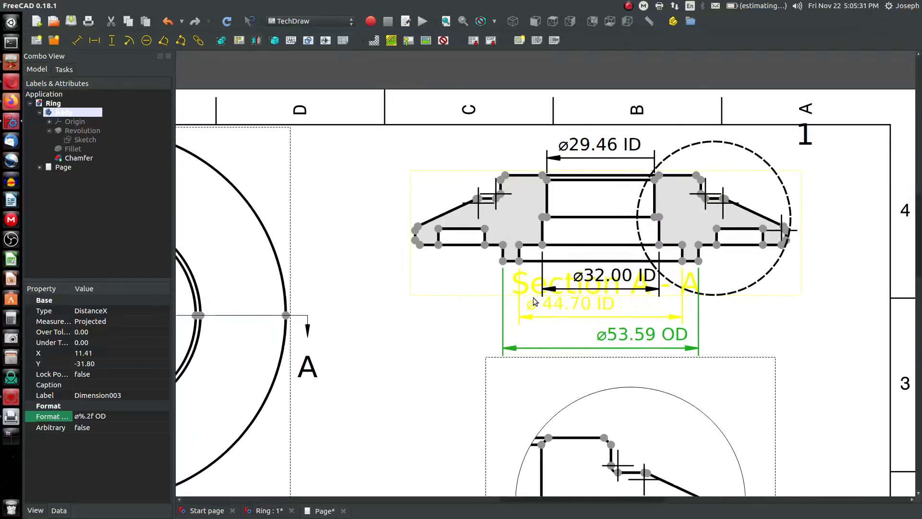
{"action": "scroll", "coordinate": [668, 241], "scroll_direction": "down", "scroll_amount": 5}
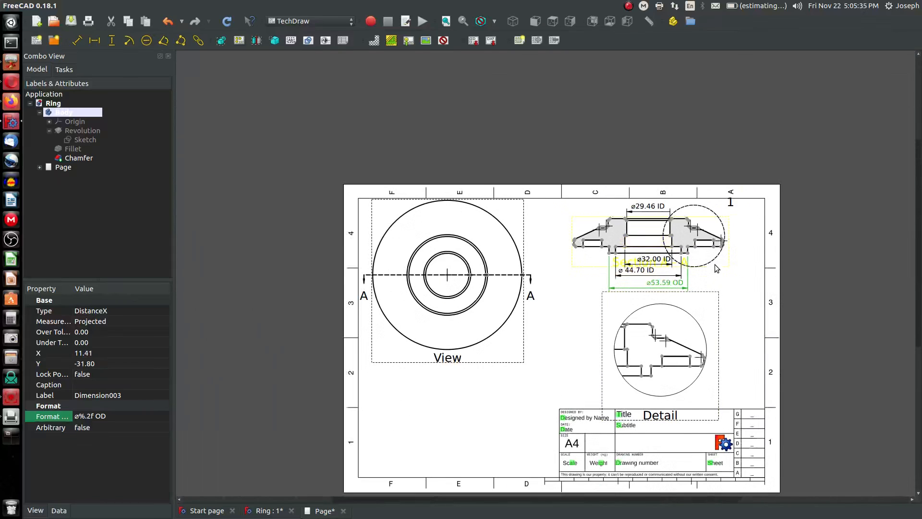
{"action": "left_click_drag", "start_coordinate": [715, 265], "coordinate": [496, 372]}
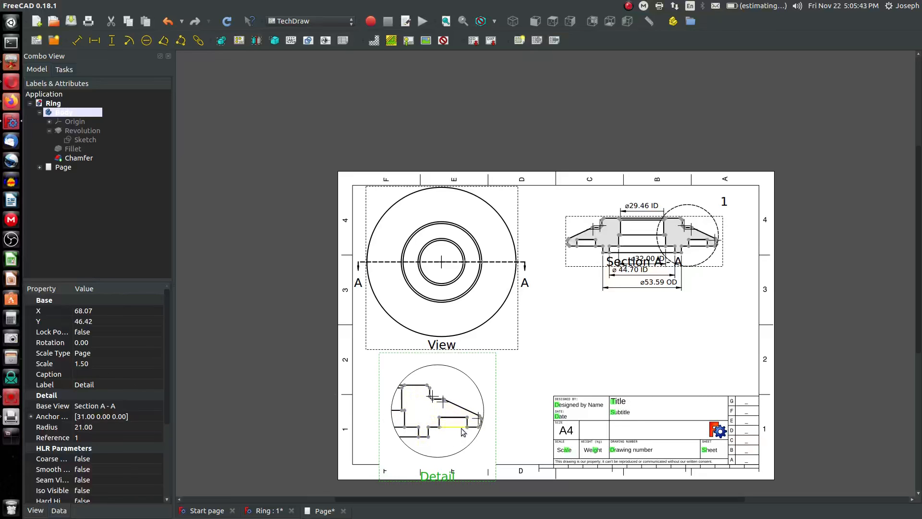
{"action": "scroll", "coordinate": [481, 457], "scroll_direction": "down", "scroll_amount": 1}
{"action": "scroll", "coordinate": [485, 462], "scroll_direction": "up", "scroll_amount": 2}
{"action": "left_click_drag", "start_coordinate": [511, 423], "coordinate": [538, 404]}
{"action": "scroll", "coordinate": [751, 193], "scroll_direction": "up", "scroll_amount": 2}
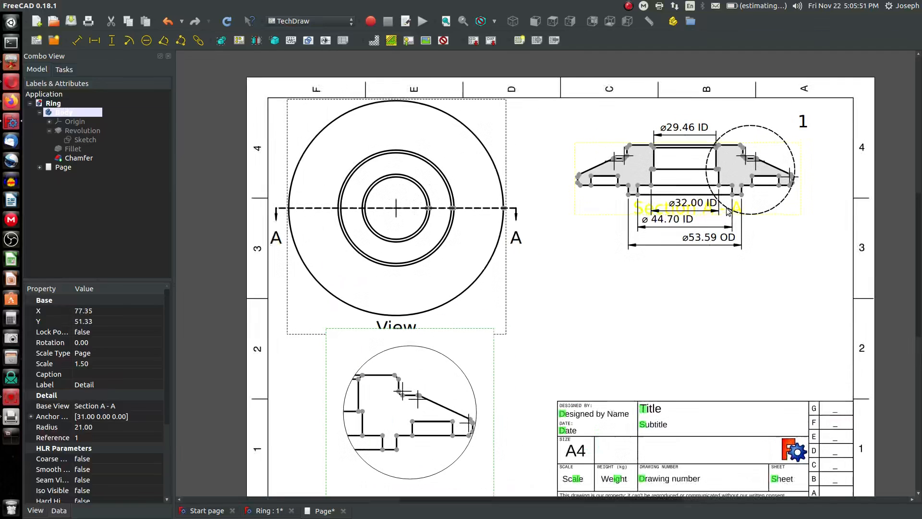
Try to add a horizontal dimension on the section view without selecting two vertices
{"action": "scroll", "coordinate": [791, 179], "scroll_direction": "up", "scroll_amount": 4}
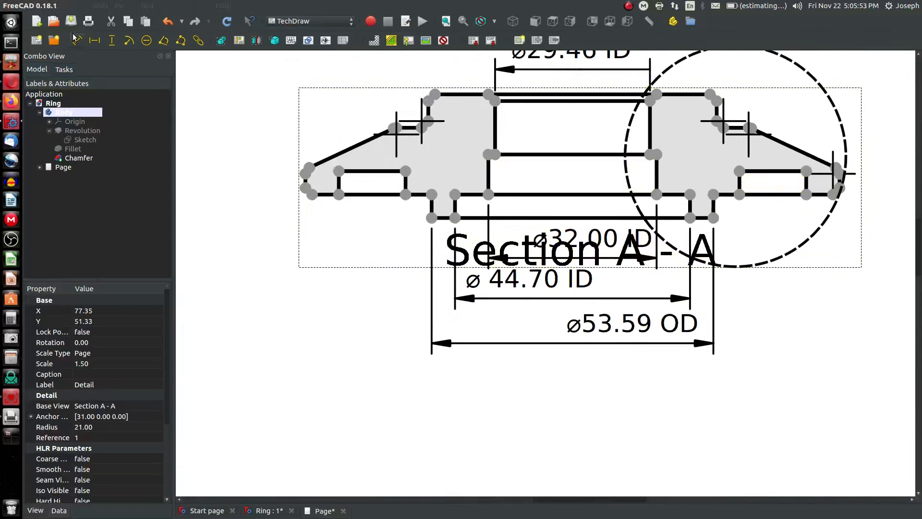
{"action": "left_click", "coordinate": [95, 41]}
{"action": "left_click", "coordinate": [567, 218]}
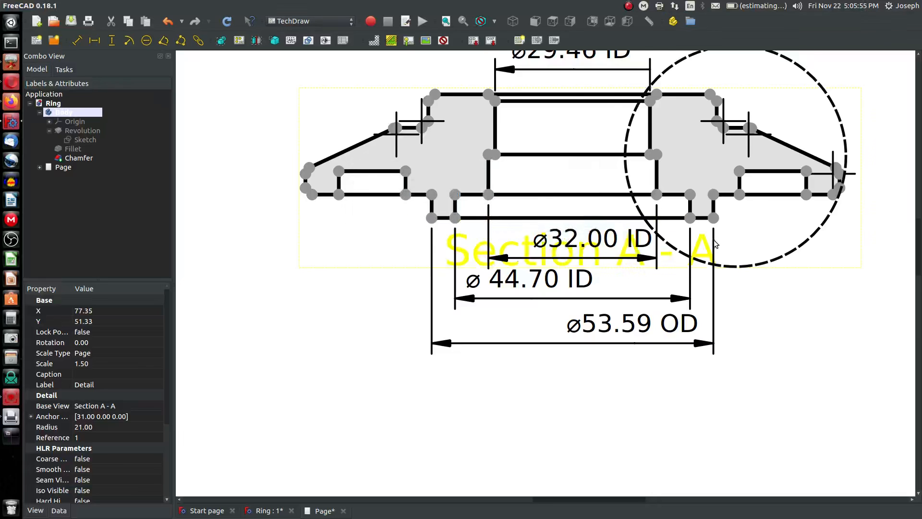
{"action": "scroll", "coordinate": [748, 250], "scroll_direction": "down", "scroll_amount": 4}
{"action": "mouse_move", "coordinate": [765, 254]}
{"action": "middle_mouse_down"}
{"action": "mouse_move", "coordinate": [764, 270]}
{"action": "mouse_move", "coordinate": [758, 258]}
{"action": "middle_mouse_up"}
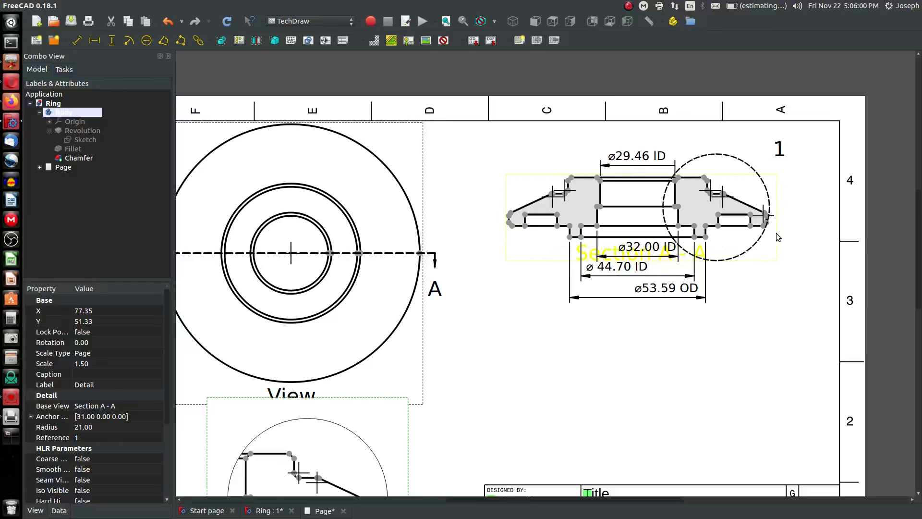
{"action": "left_click_drag", "start_coordinate": [774, 234], "coordinate": [777, 321]}
{"action": "scroll", "coordinate": [750, 332], "scroll_direction": "up", "scroll_amount": 2}
{"action": "scroll", "coordinate": [642, 305], "scroll_direction": "up", "scroll_amount": 1}
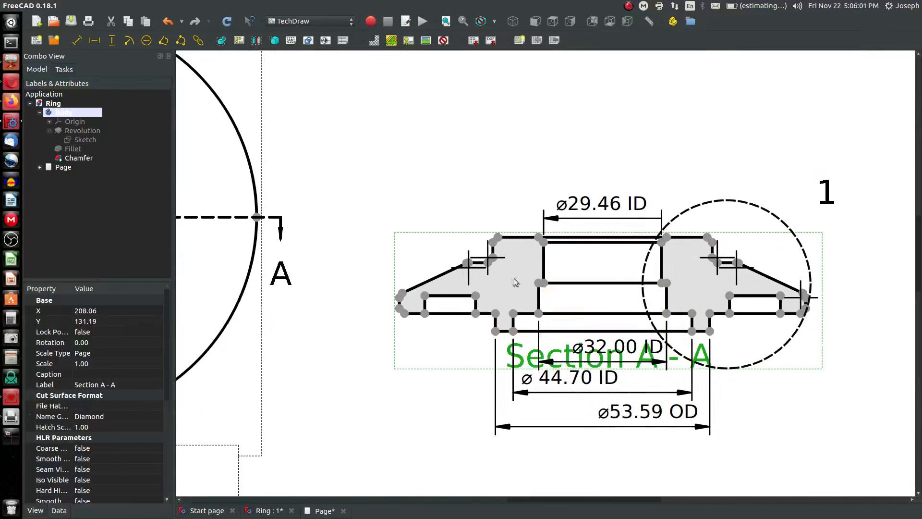
{"action": "left_click", "coordinate": [95, 41]}
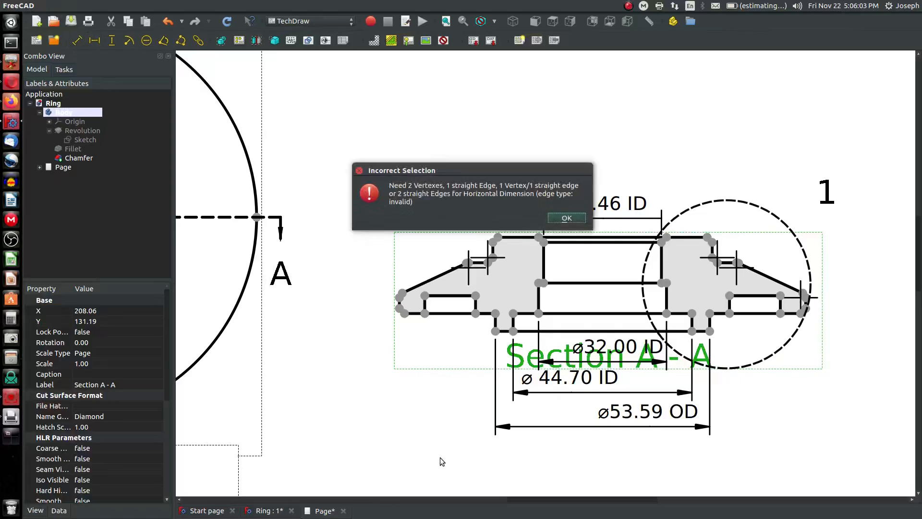
{"action": "left_click", "coordinate": [567, 218]}
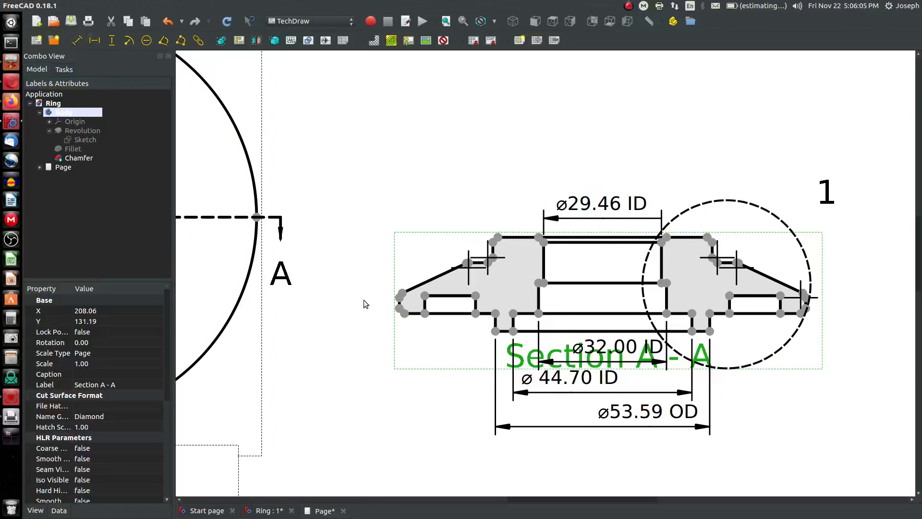
Add a horizontal dimension between the section's two inner bottom groove vertices and place it below the OD dimension
{"action": "left_click", "coordinate": [476, 314]}
{"action": "left_click", "coordinate": [730, 313], "text": "ctrl"}
{"action": "left_click", "coordinate": [95, 41]}
{"action": "left_click_drag", "start_coordinate": [548, 333], "coordinate": [534, 447]}
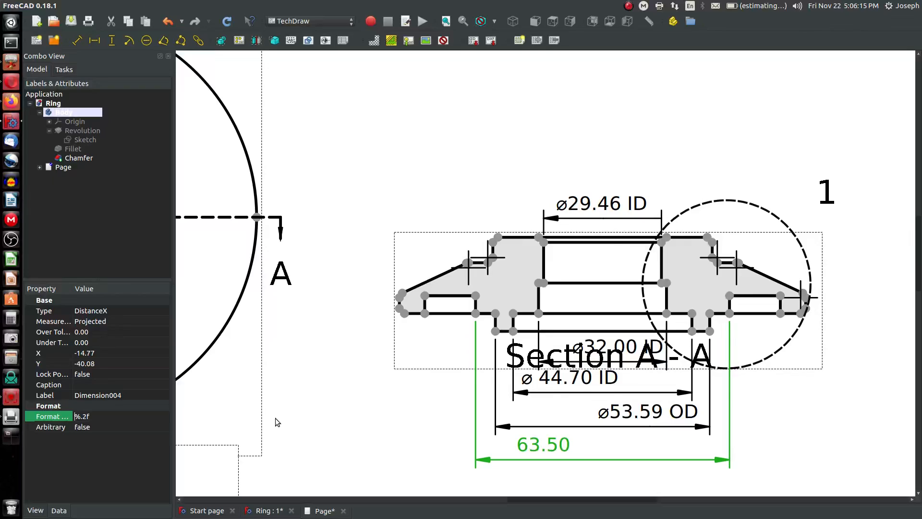
Set this dimension's format to ø%.2f INNER GROOVE and shift its label slightly right
{"action": "key", "text": "ctrl+shift+u"}
{"action": "type", "text": "2300"}
{"action": "key", "text": "Return"}
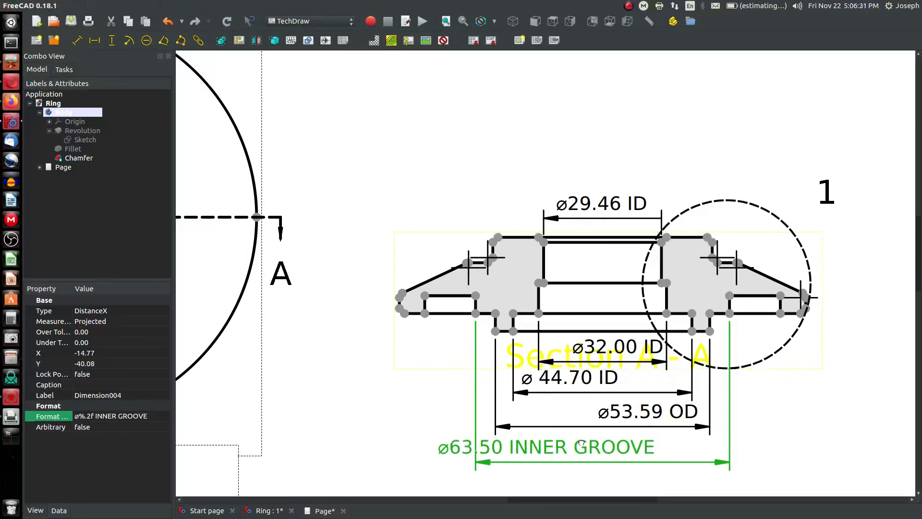
{"action": "left_click_drag", "start_coordinate": [581, 443], "coordinate": [638, 445]}
Add a horizontal dimension across the section's outer bottom groove vertices and place it below the inner groove dimension
{"action": "scroll", "coordinate": [607, 346], "scroll_direction": "down", "scroll_amount": 3}
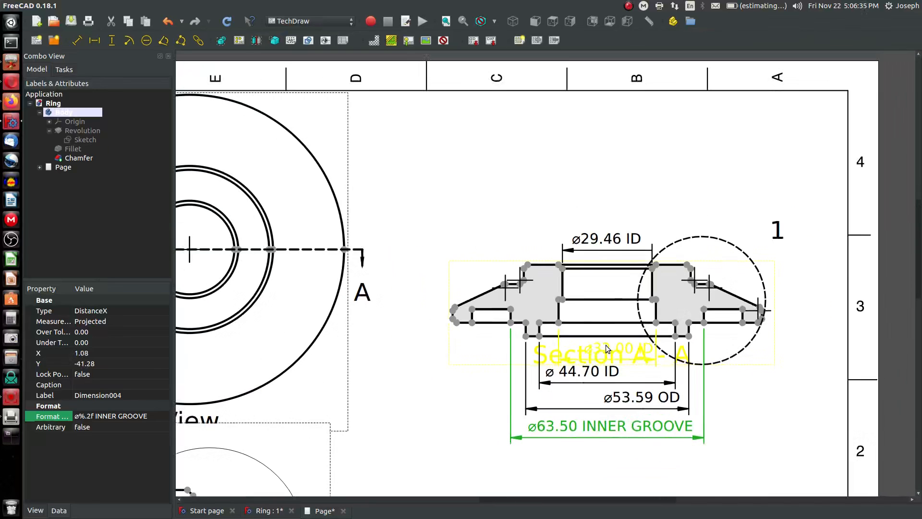
{"action": "scroll", "coordinate": [624, 447], "scroll_direction": "up", "scroll_amount": 2}
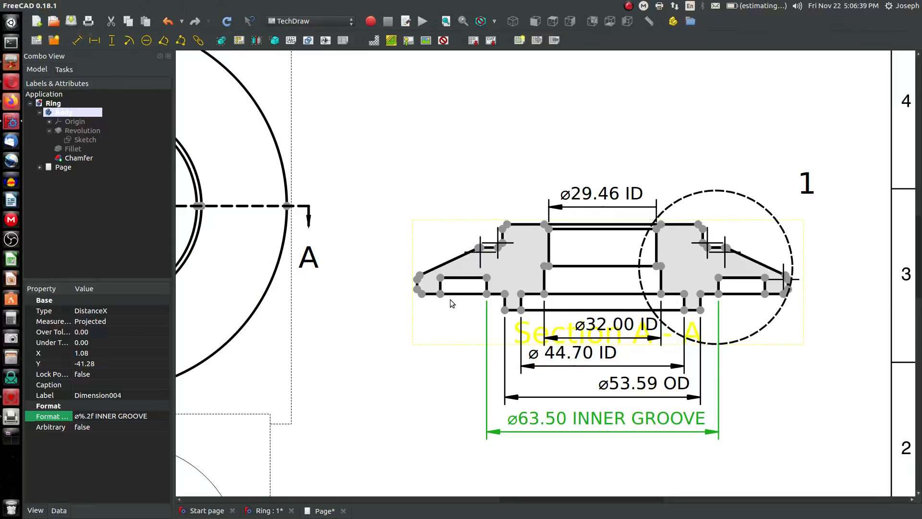
{"action": "left_click", "coordinate": [765, 294]}
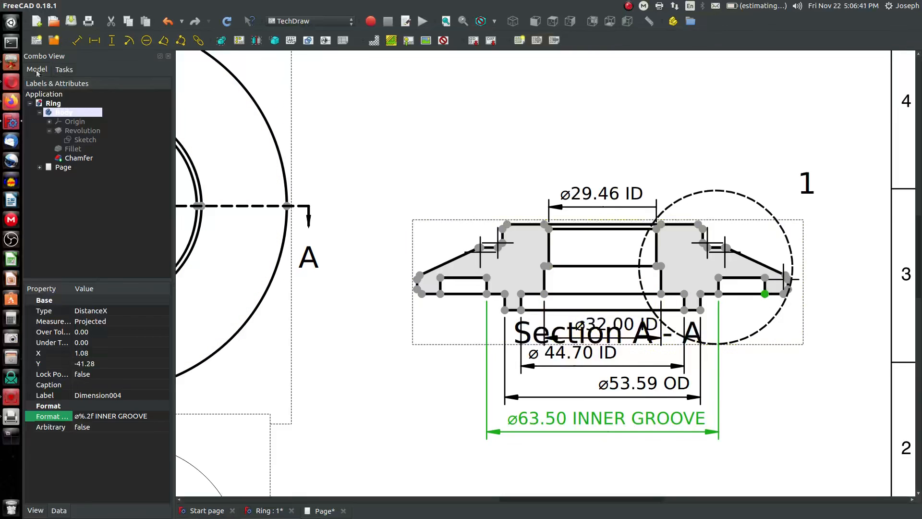
{"action": "left_click", "coordinate": [92, 41]}
{"action": "left_click", "coordinate": [533, 215]}
{"action": "left_click", "coordinate": [440, 293]}
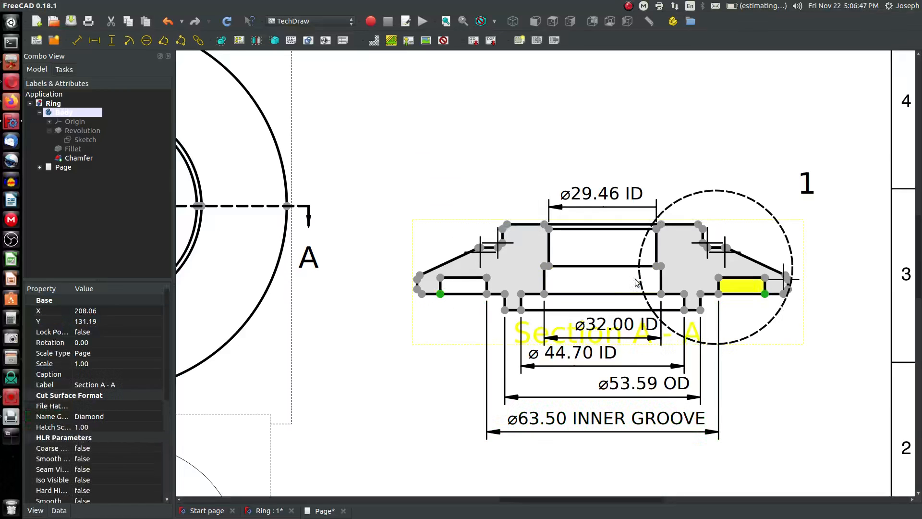
{"action": "left_click", "coordinate": [765, 294], "text": "ctrl"}
{"action": "left_click", "coordinate": [95, 40]}
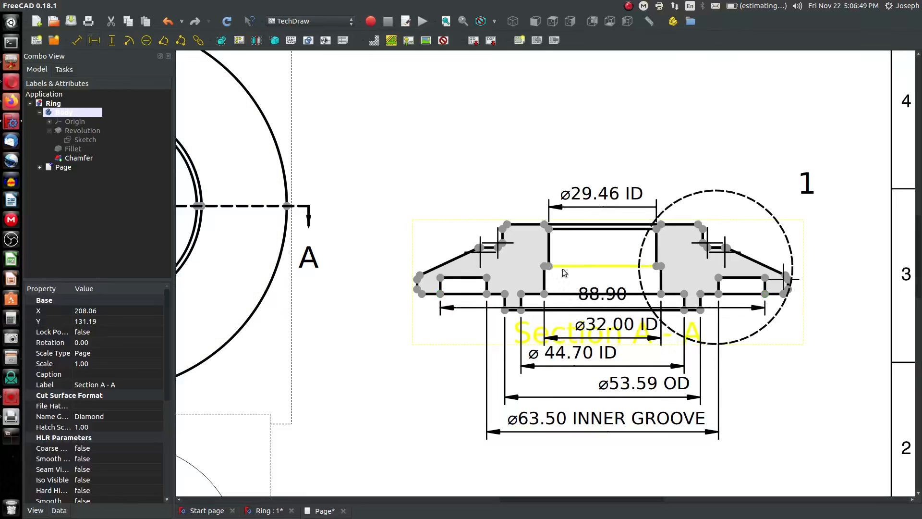
{"action": "left_click_drag", "start_coordinate": [601, 295], "coordinate": [598, 456]}
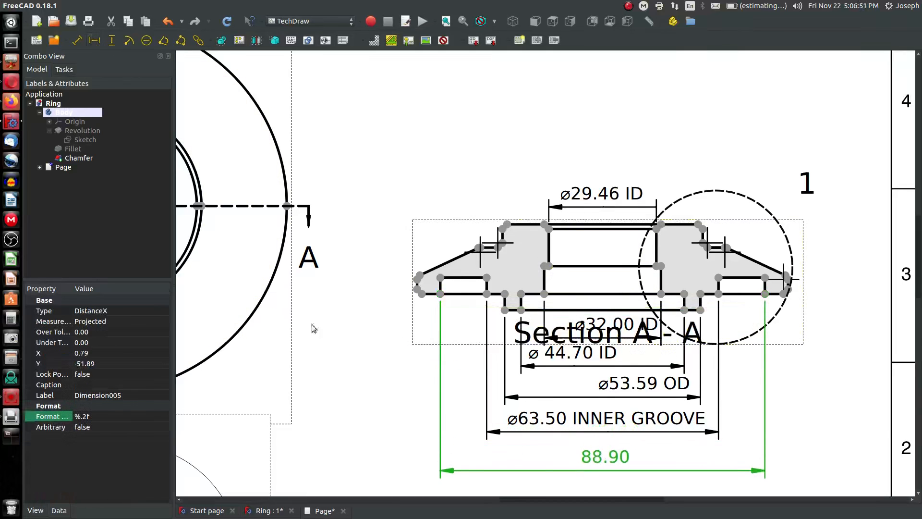
Set the new dimension's format to ø%.2f OUTER GROOVE and move its label up slightly
{"action": "left_click", "coordinate": [74, 417]}
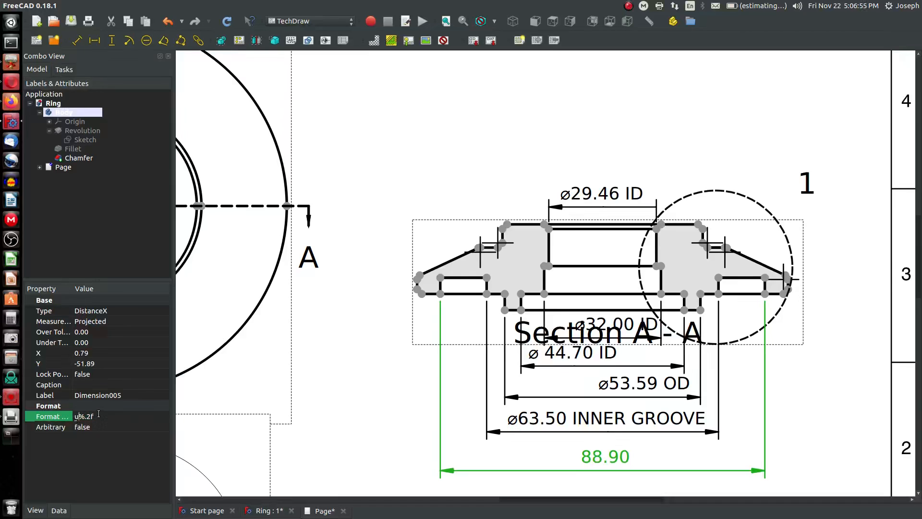
{"action": "type", "text": "u2300"}
{"action": "left_click", "coordinate": [226, 22]}
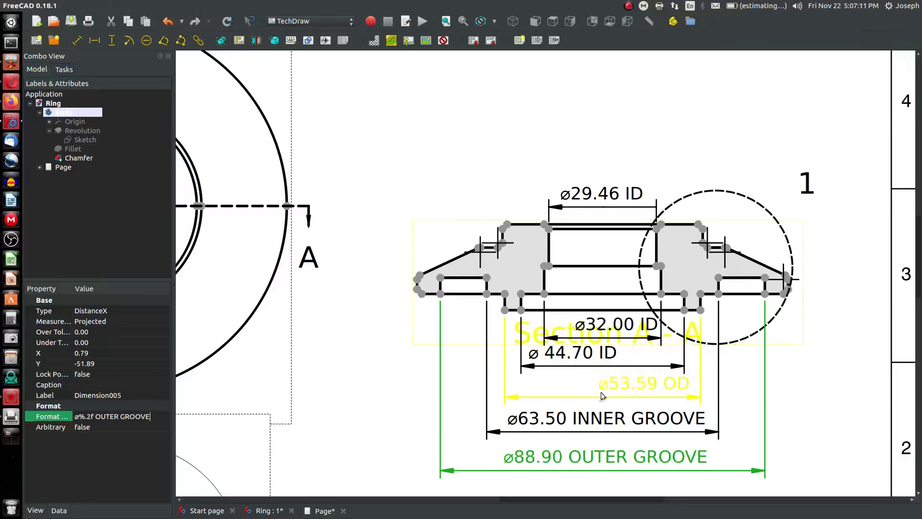
{"action": "left_click_drag", "start_coordinate": [595, 461], "coordinate": [595, 450]}
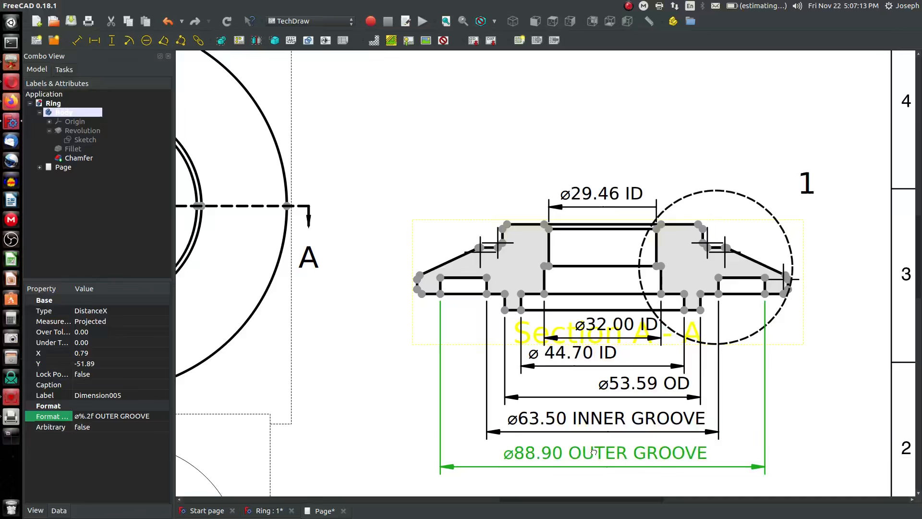
Add a horizontal dimension between the section's two top outer corner vertices and place it above the ø29.46 ID dimension
{"action": "scroll", "coordinate": [516, 279], "scroll_direction": "down", "scroll_amount": 1}
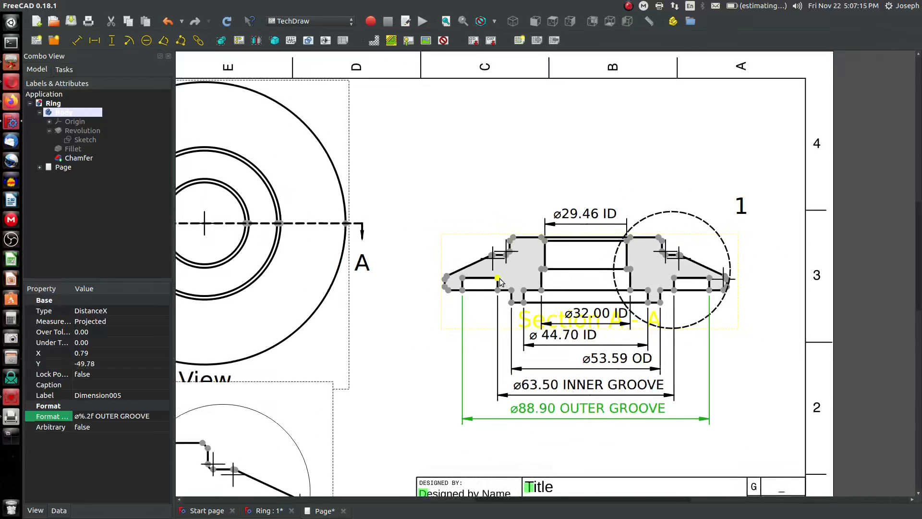
{"action": "scroll", "coordinate": [500, 281], "scroll_direction": "up", "scroll_amount": 1}
{"action": "scroll", "coordinate": [504, 259], "scroll_direction": "down", "scroll_amount": 2}
{"action": "scroll", "coordinate": [330, 178], "scroll_direction": "up", "scroll_amount": 1}
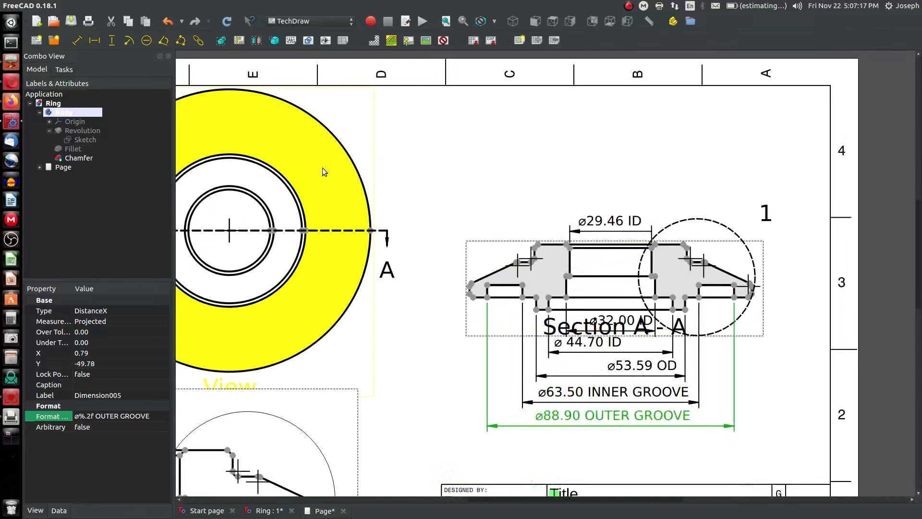
{"action": "scroll", "coordinate": [623, 246], "scroll_direction": "up", "scroll_amount": 1}
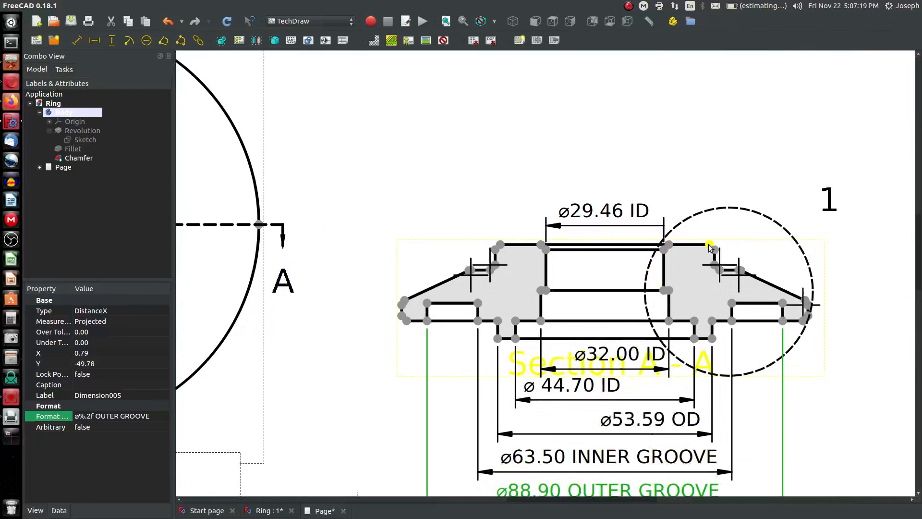
{"action": "left_click", "coordinate": [715, 251]}
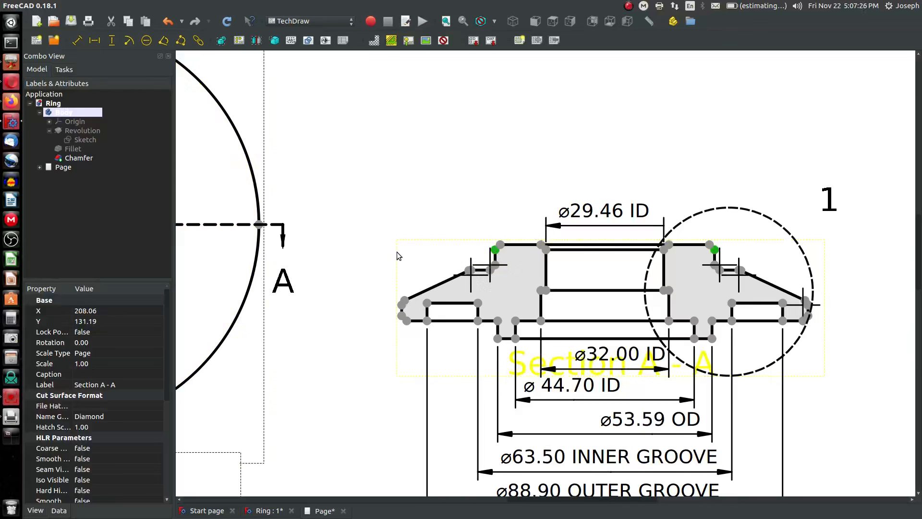
{"action": "left_click", "coordinate": [476, 207]}
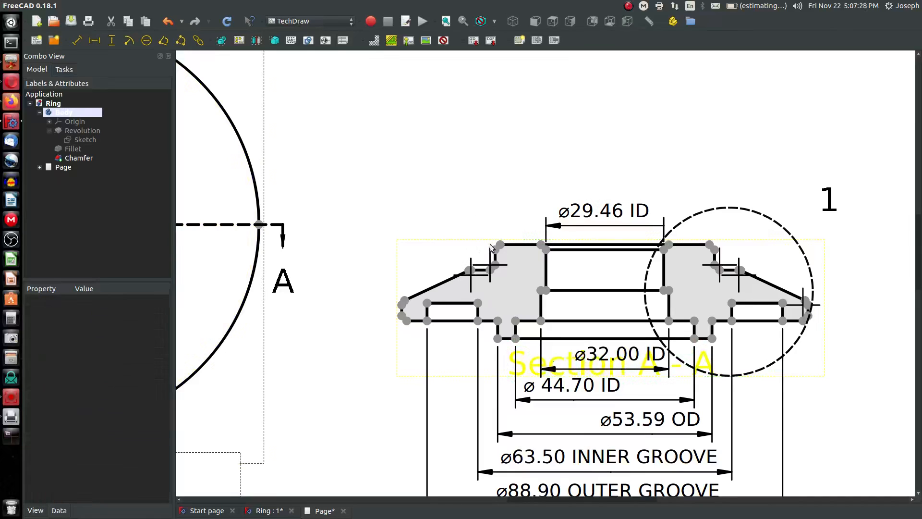
{"action": "left_click", "coordinate": [495, 249]}
{"action": "left_click", "coordinate": [715, 249], "text": "ctrl"}
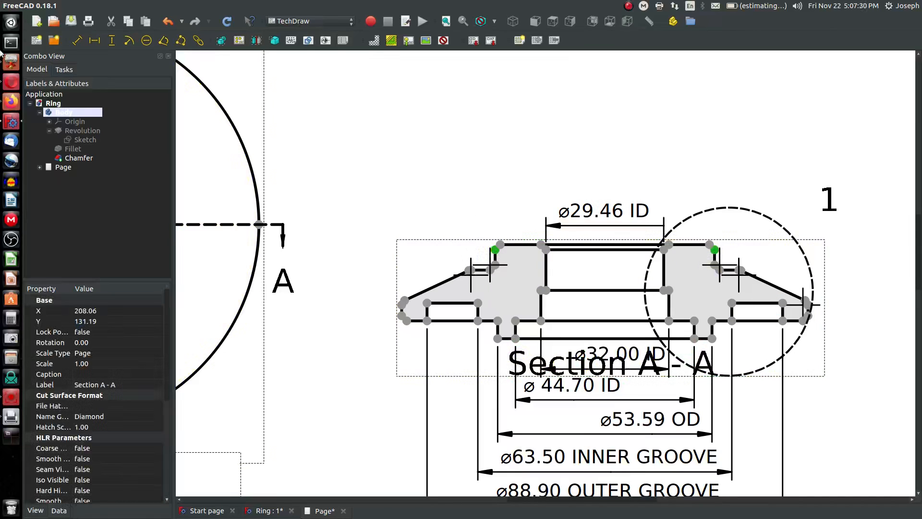
{"action": "left_click", "coordinate": [95, 40]}
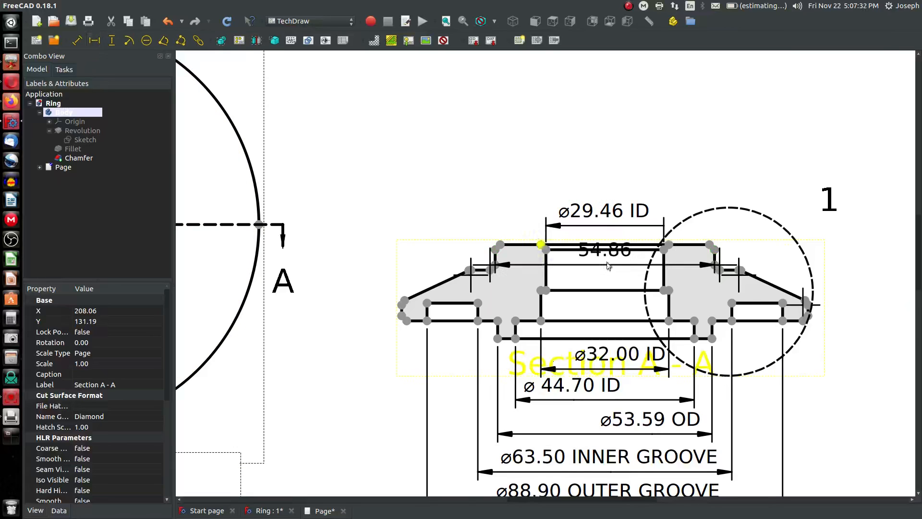
{"action": "left_click", "coordinate": [618, 178]}
{"action": "left_click_drag", "start_coordinate": [619, 178], "coordinate": [617, 162]}
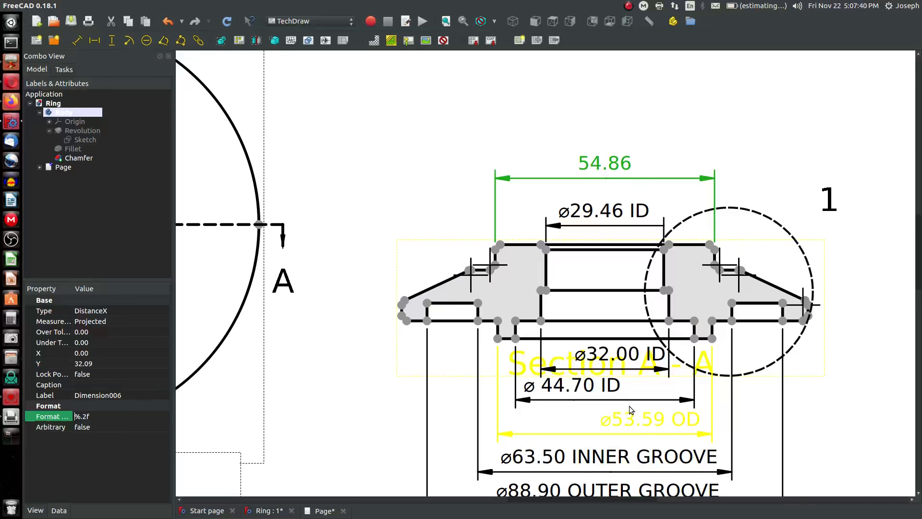
Set this top dimension's format to ø%.2f and move its label down slightly
{"action": "type", "text": "0"}
{"action": "key", "text": "space"}
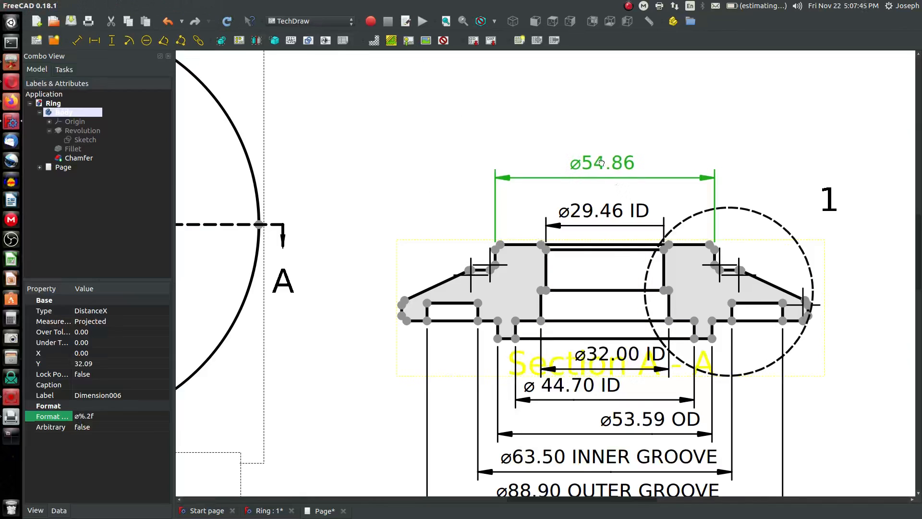
{"action": "left_click_drag", "start_coordinate": [606, 165], "coordinate": [598, 178]}
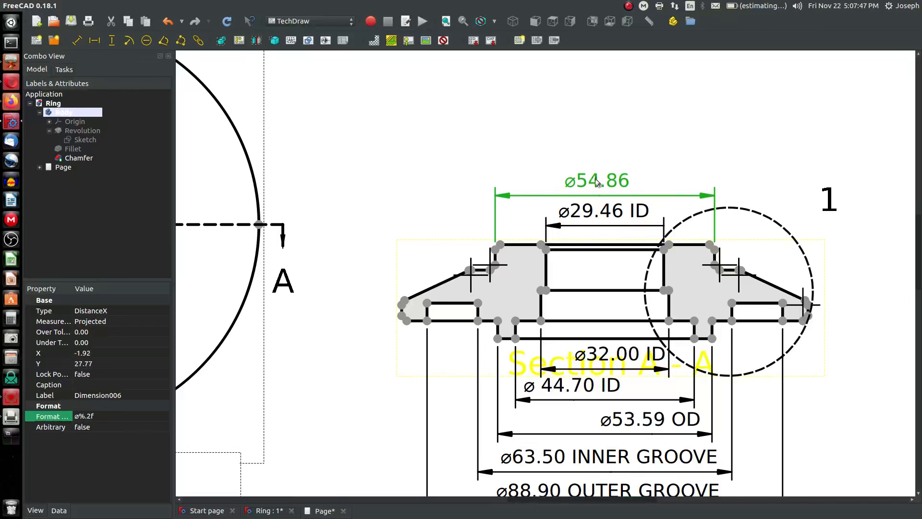
Add a diameter dimension to the base view's outer circle with its label at the upper right
{"action": "scroll", "coordinate": [389, 204], "scroll_direction": "down", "scroll_amount": 2}
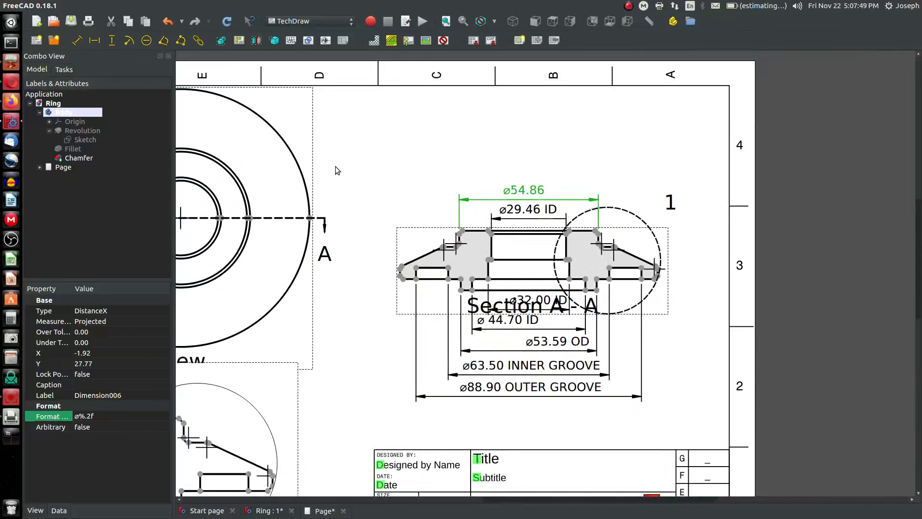
{"action": "left_click", "coordinate": [298, 166]}
{"action": "scroll", "coordinate": [298, 166], "scroll_direction": "down", "scroll_amount": 2}
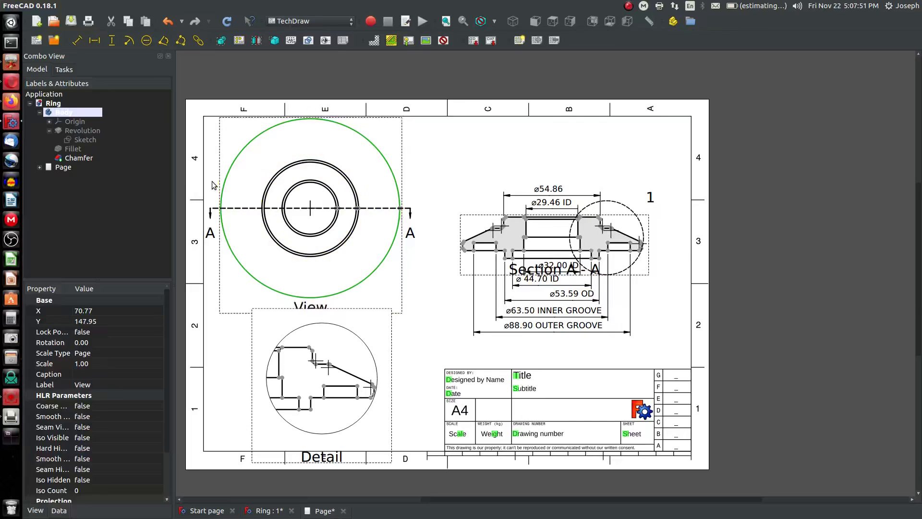
{"action": "scroll", "coordinate": [226, 182], "scroll_direction": "up", "scroll_amount": 2}
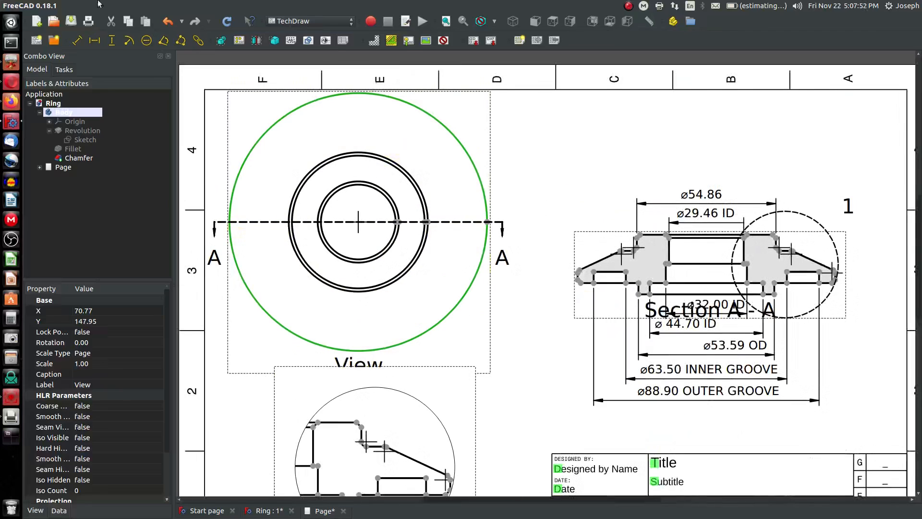
{"action": "left_click", "coordinate": [147, 42]}
{"action": "left_click_drag", "start_coordinate": [366, 221], "coordinate": [529, 122]}
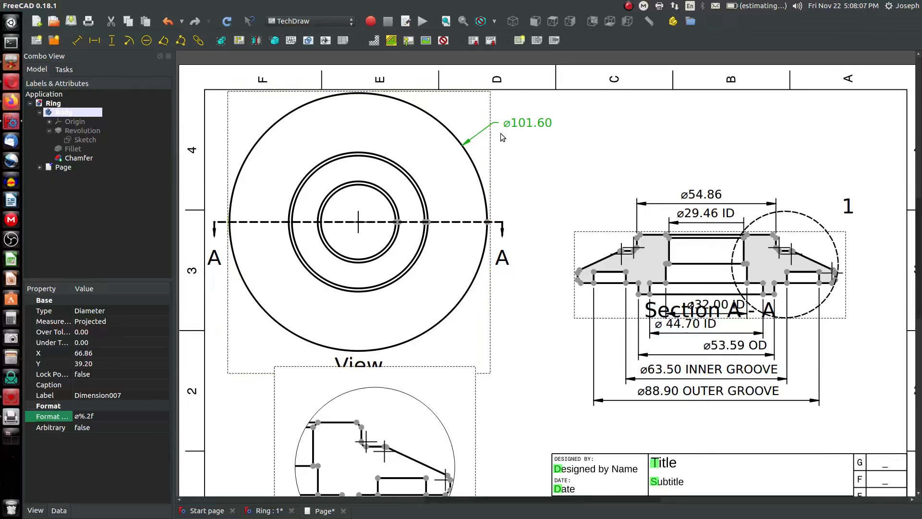
{"action": "left_click_drag", "start_coordinate": [516, 130], "coordinate": [506, 134]}
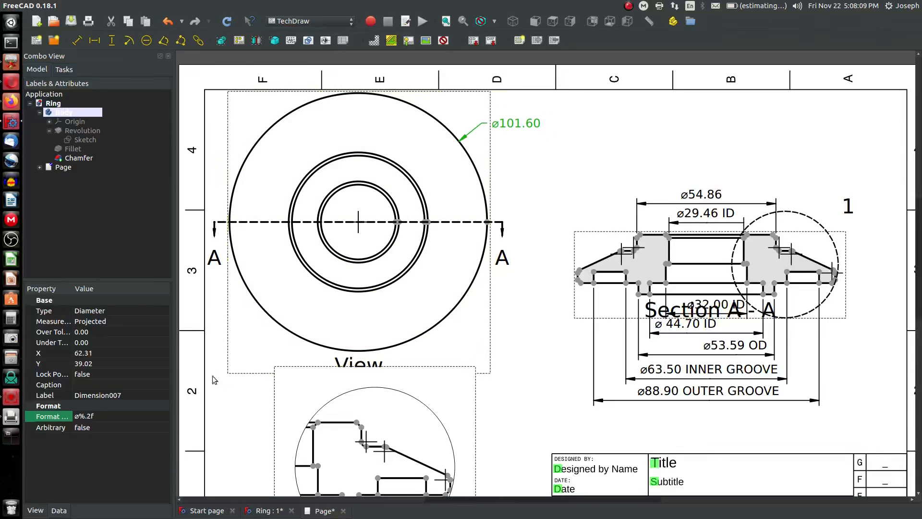
Set the diameter dimension's format to ø%.2f PART OD and move its label up slightly
{"action": "left_click", "coordinate": [95, 417]}
{"action": "left_click", "coordinate": [104, 418]}
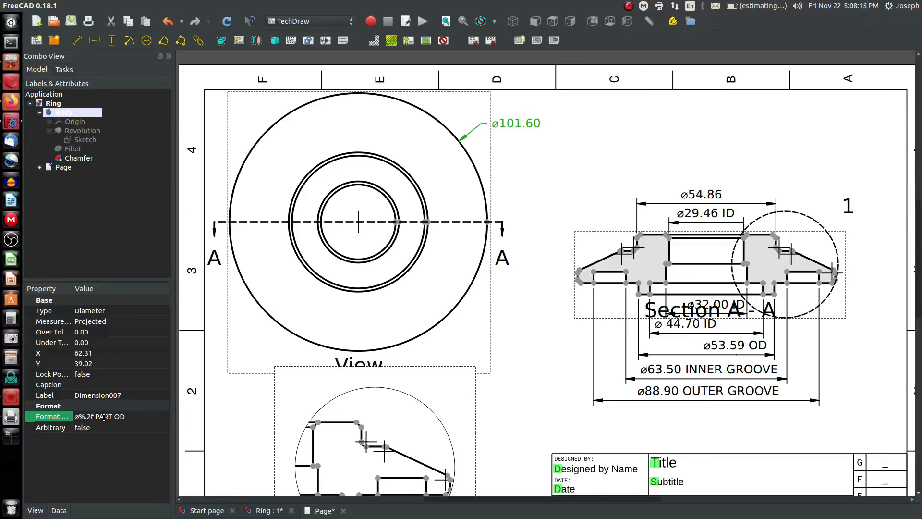
{"action": "key", "text": "Return"}
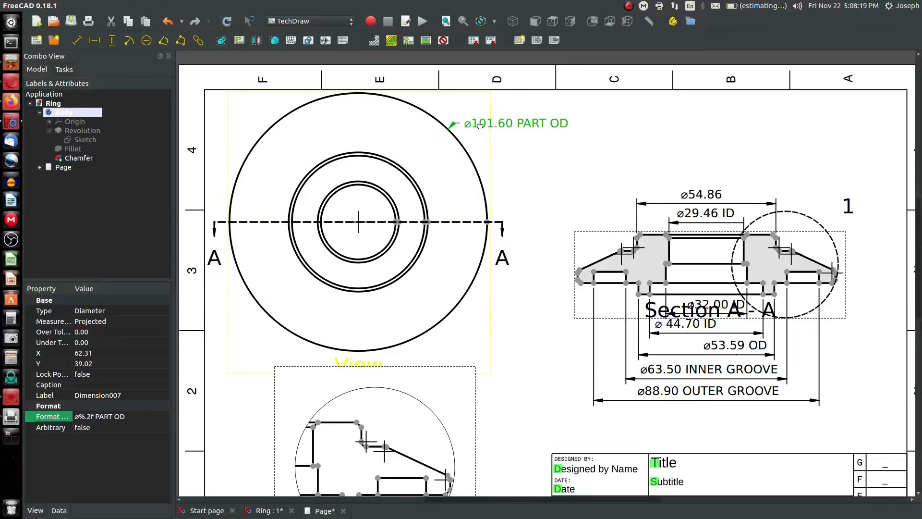
{"action": "left_click_drag", "start_coordinate": [479, 126], "coordinate": [493, 117]}
{"action": "left_click", "coordinate": [517, 152]}
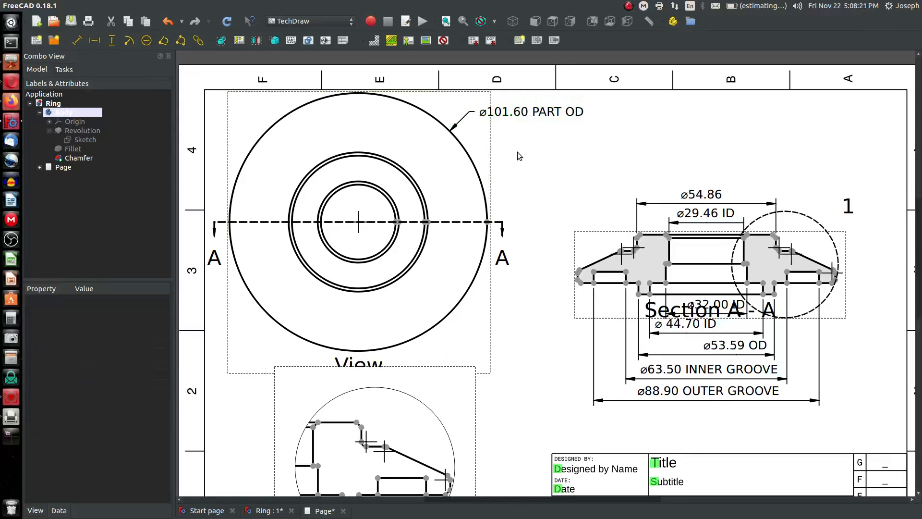
Inspect the ø29.46 ID dimension's properties in the section view
{"action": "scroll", "coordinate": [694, 261], "scroll_direction": "down", "scroll_amount": 2}
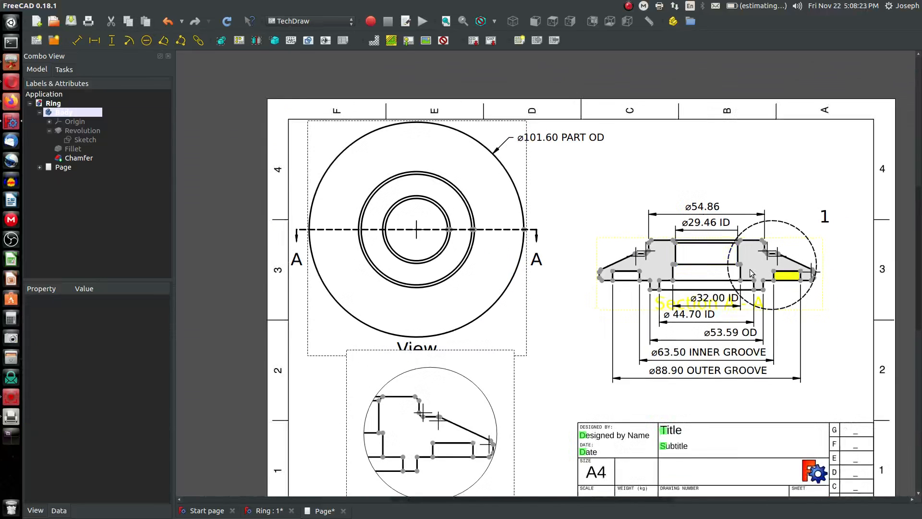
{"action": "scroll", "coordinate": [718, 256], "scroll_direction": "up", "scroll_amount": 2}
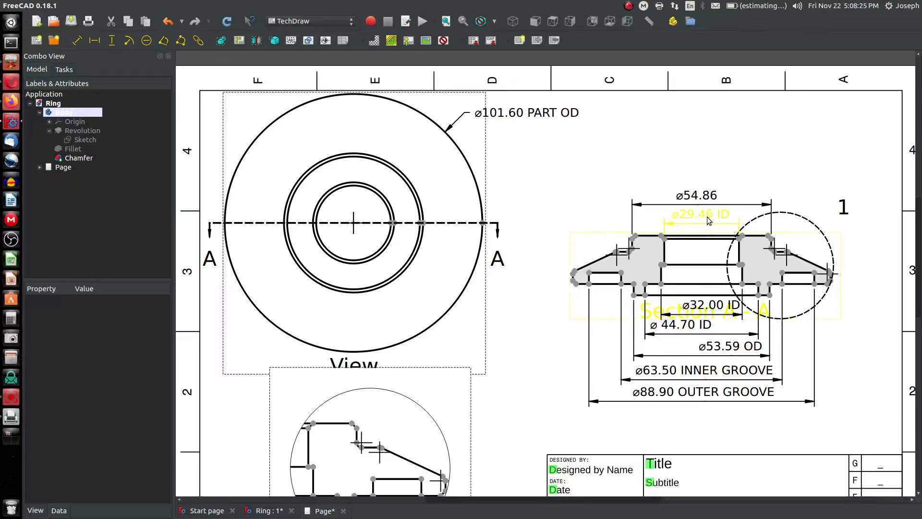
{"action": "left_click", "coordinate": [693, 216]}
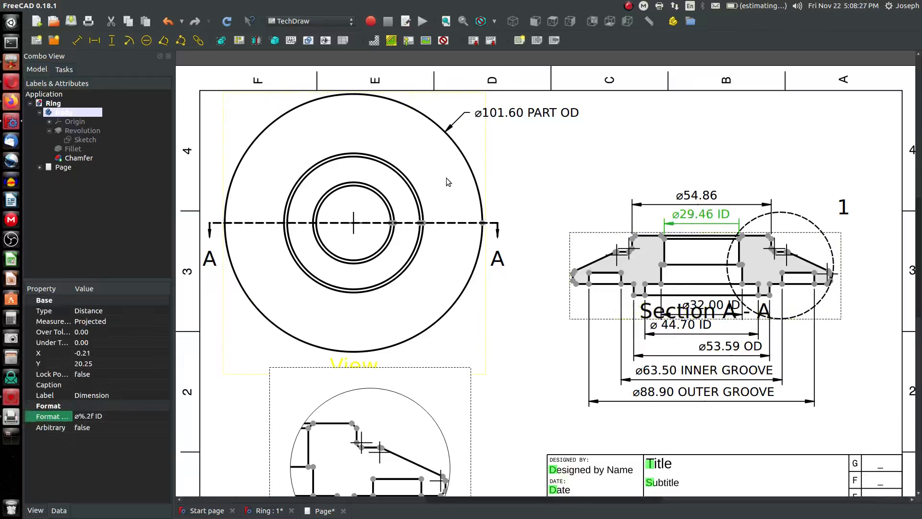
{"action": "left_click", "coordinate": [363, 194]}
{"action": "left_click", "coordinate": [559, 210]}
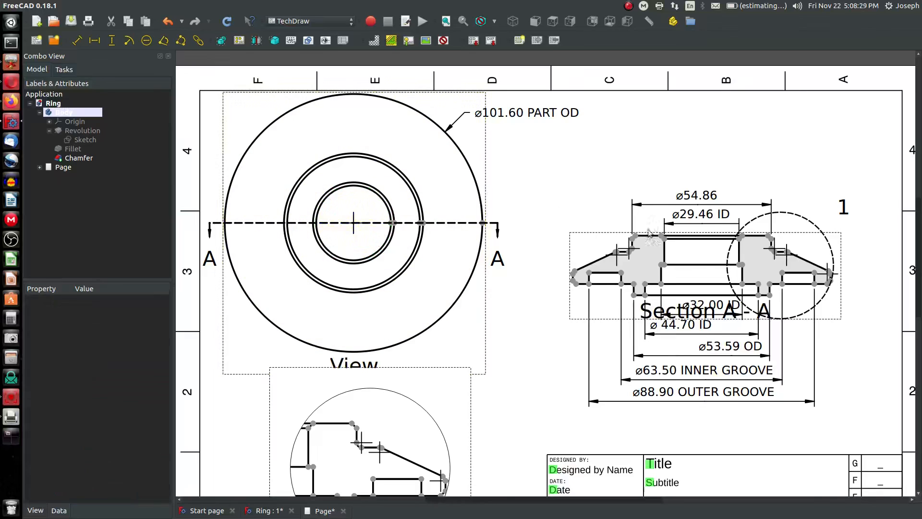
Add a vertical dimension from the section's top-left outer corner to its lower vertex and place the label above the section
{"action": "scroll", "coordinate": [651, 236], "scroll_direction": "down", "scroll_amount": 1}
{"action": "scroll", "coordinate": [783, 272], "scroll_direction": "up", "scroll_amount": 3}
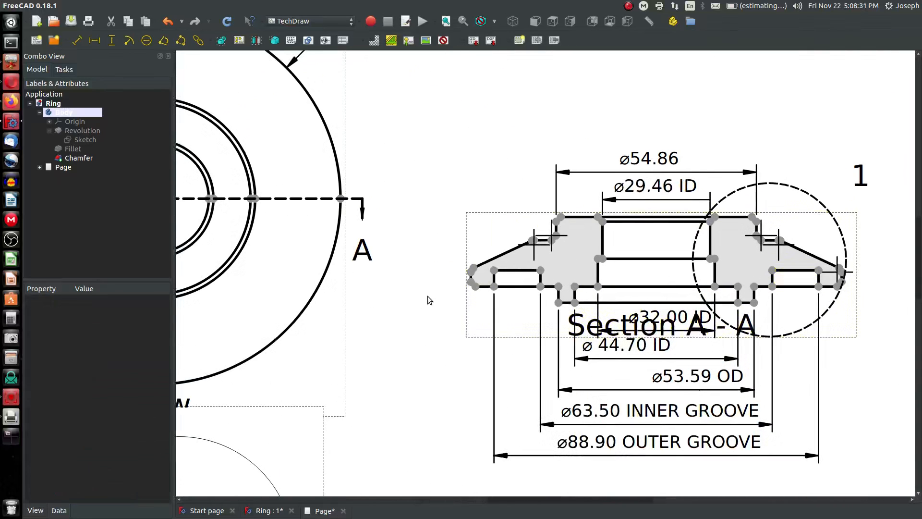
{"action": "scroll", "coordinate": [532, 275], "scroll_direction": "up", "scroll_amount": 1}
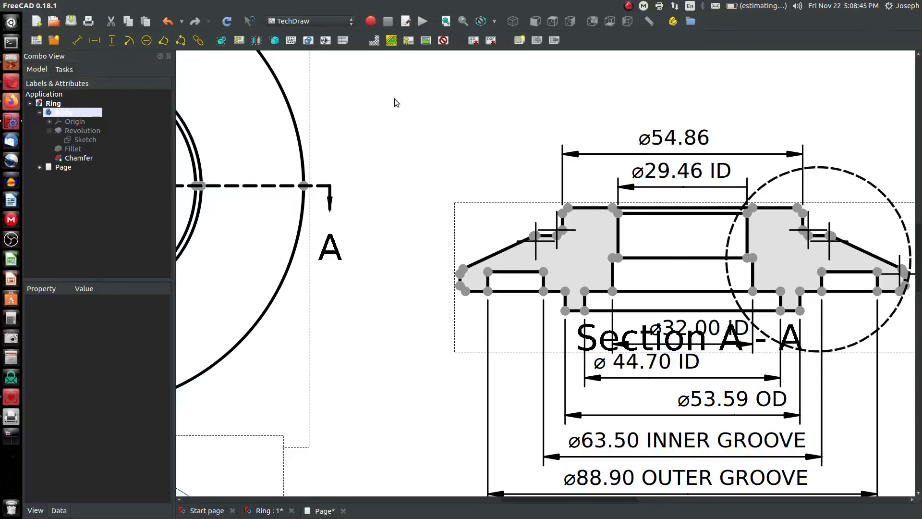
{"action": "left_click", "coordinate": [568, 208]}
{"action": "left_click", "coordinate": [565, 310], "text": "ctrl"}
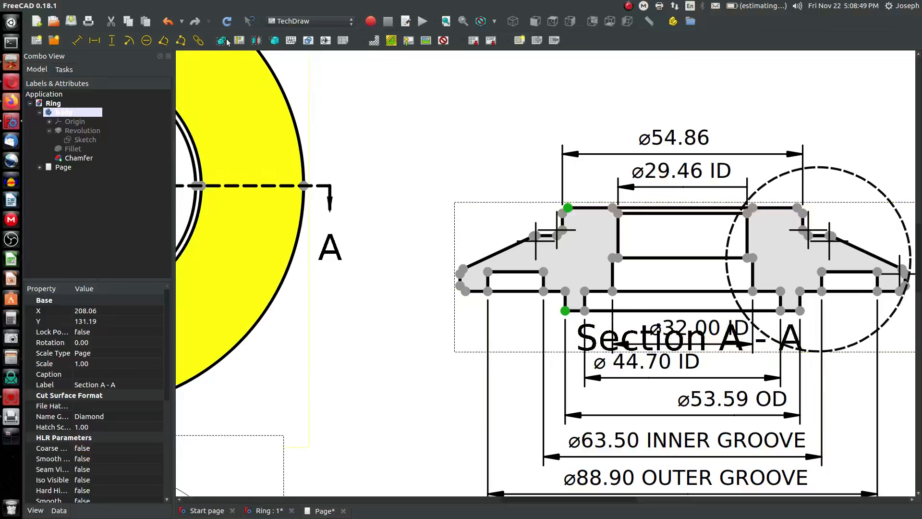
{"action": "left_click", "coordinate": [112, 40]}
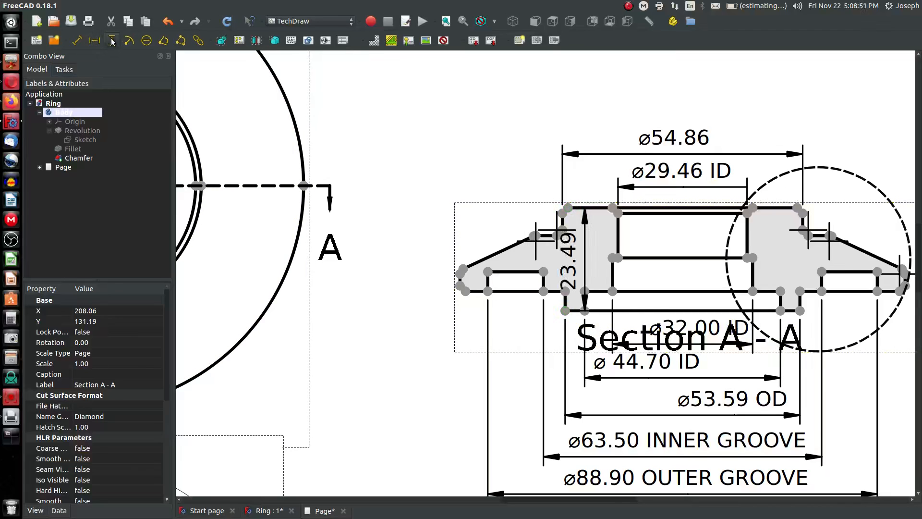
{"action": "mouse_move", "coordinate": [496, 247]}
{"action": "left_mouse_down"}
{"action": "mouse_move", "coordinate": [377, 247]}
{"action": "mouse_move", "coordinate": [365, 60]}
{"action": "mouse_move", "coordinate": [336, 62]}
{"action": "mouse_move", "coordinate": [343, 81]}
{"action": "left_mouse_up"}
{"action": "scroll", "coordinate": [392, 152], "scroll_direction": "down", "scroll_amount": 2}
{"action": "scroll", "coordinate": [392, 152], "scroll_direction": "down", "scroll_amount": 1}
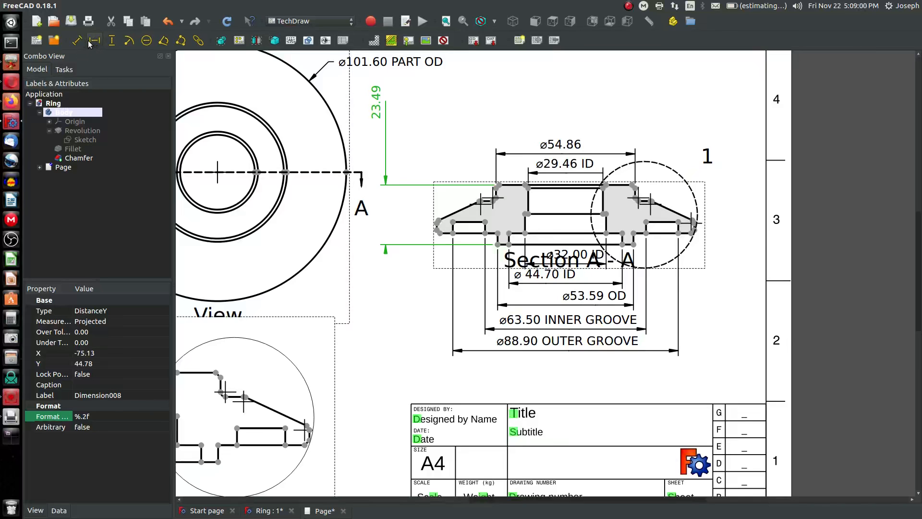
{"action": "scroll", "coordinate": [509, 207], "scroll_direction": "up", "scroll_amount": 3}
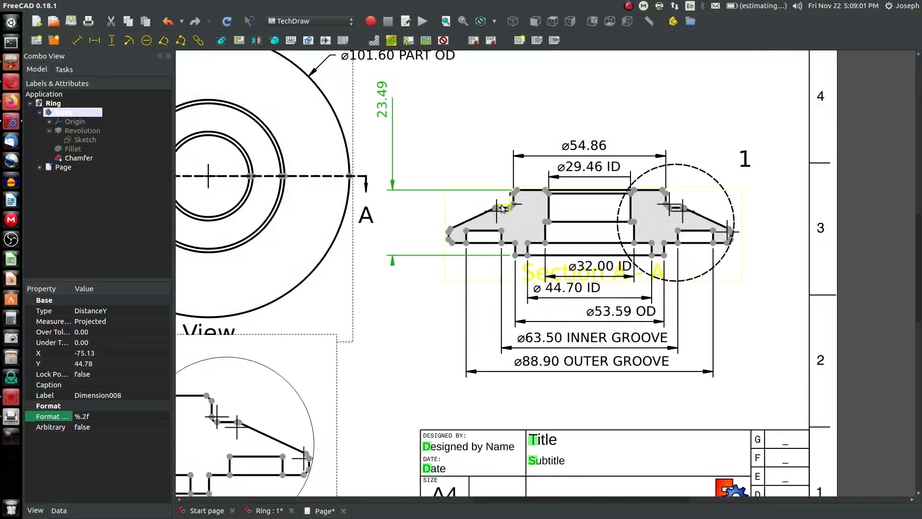
Add a vertical dimension from the section's top-left corner to the bore's middle vertex and place it beside the first
{"action": "left_click", "coordinate": [529, 184]}
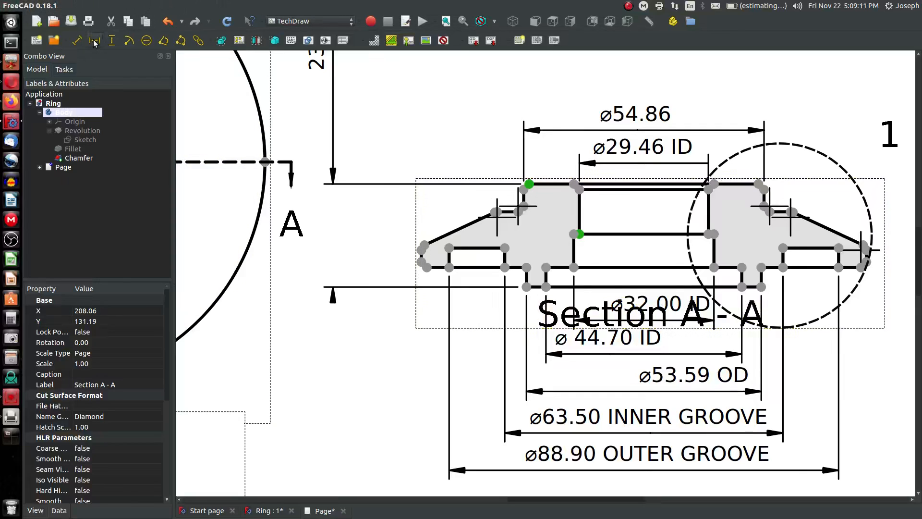
{"action": "left_click", "coordinate": [112, 41]}
{"action": "left_click_drag", "start_coordinate": [553, 206], "coordinate": [365, 68]}
{"action": "scroll", "coordinate": [365, 68], "scroll_direction": "down", "scroll_amount": 3}
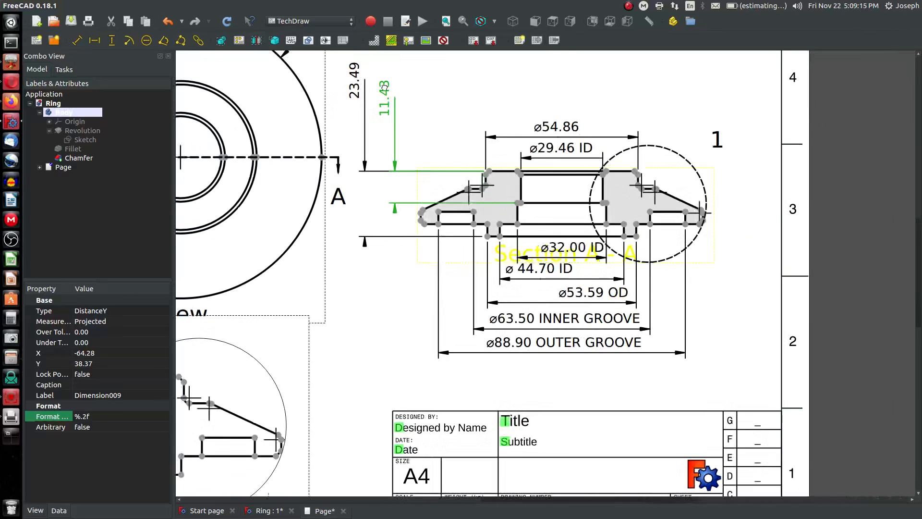
{"action": "left_click_drag", "start_coordinate": [383, 73], "coordinate": [379, 73]}
{"action": "scroll", "coordinate": [522, 177], "scroll_direction": "down", "scroll_amount": 1}
{"action": "scroll", "coordinate": [522, 178], "scroll_direction": "up", "scroll_amount": 3}
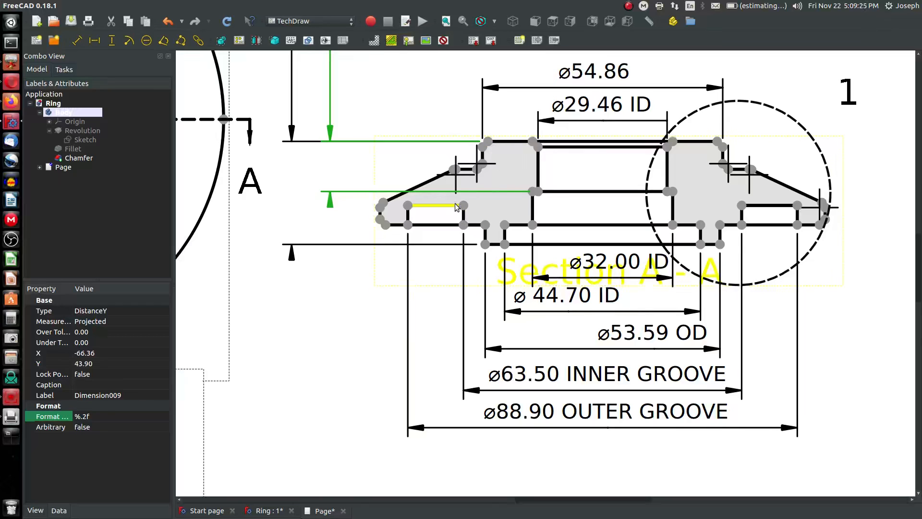
Add a vertical dimension from the section's top-left corner to the outer step vertex and place its label alongside the others
{"action": "scroll", "coordinate": [447, 209], "scroll_direction": "down", "scroll_amount": 1}
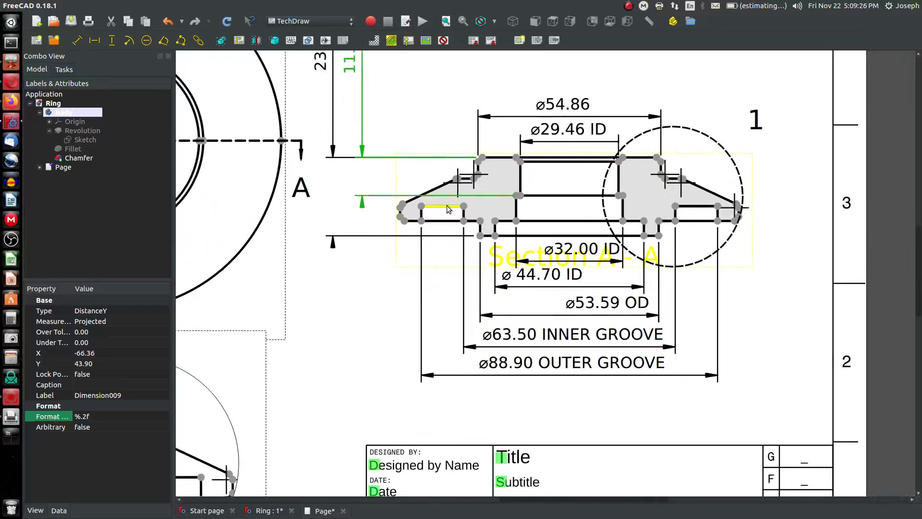
{"action": "left_click", "coordinate": [112, 43]}
{"action": "left_click", "coordinate": [503, 213]}
{"action": "left_click", "coordinate": [482, 157]}
{"action": "left_click", "coordinate": [423, 223], "text": "ctrl"}
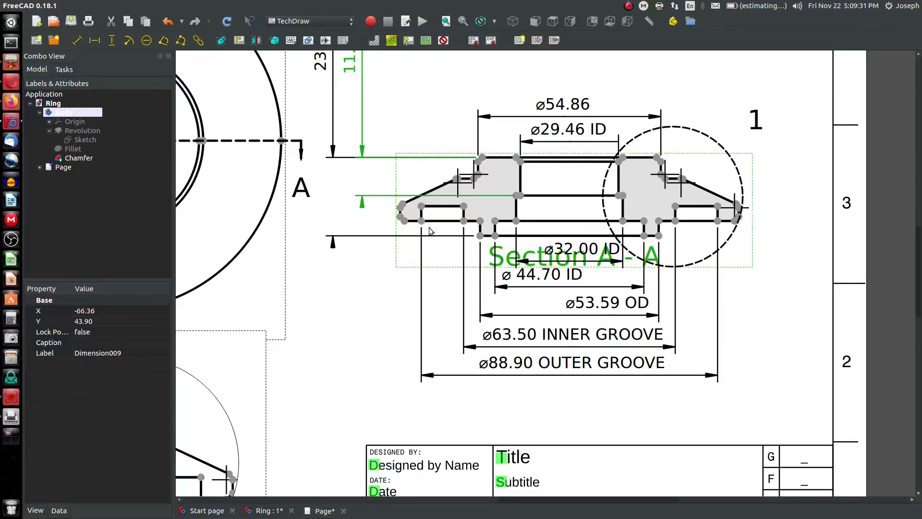
{"action": "left_click", "coordinate": [482, 158]}
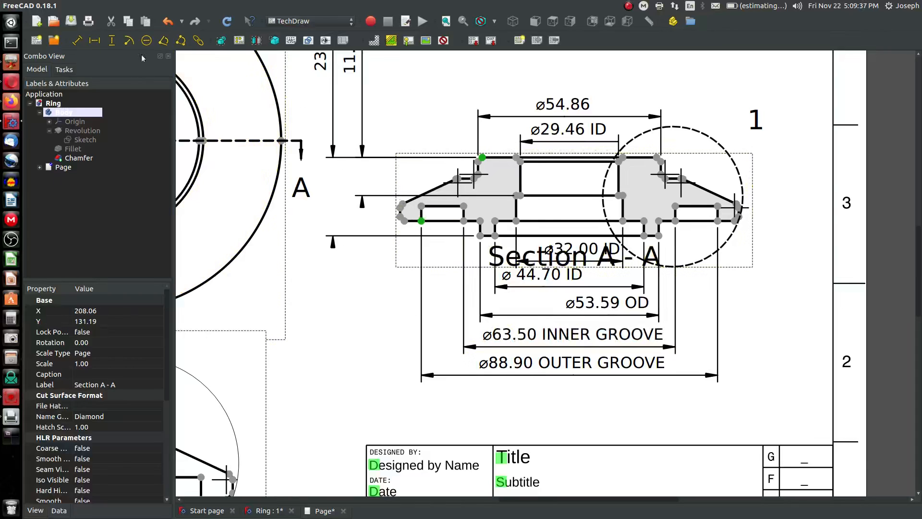
{"action": "left_click", "coordinate": [111, 42]}
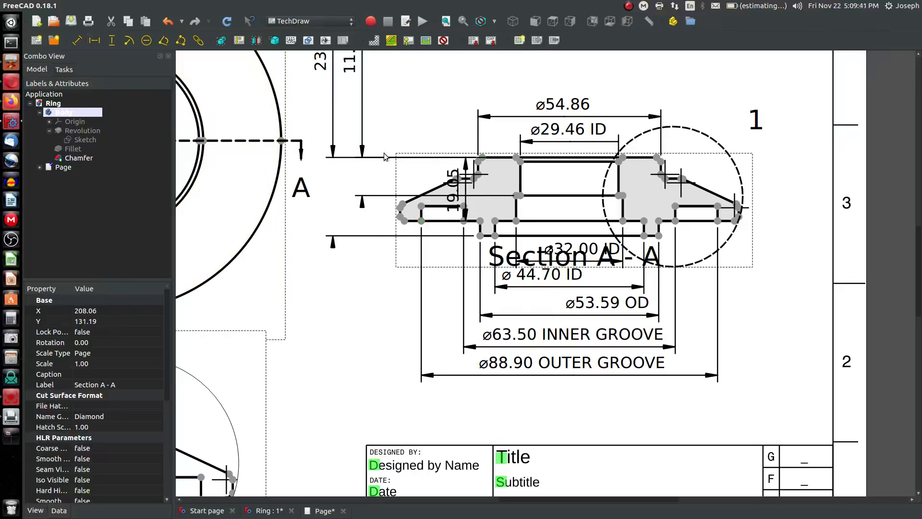
{"action": "left_click_drag", "start_coordinate": [450, 189], "coordinate": [385, 60]}
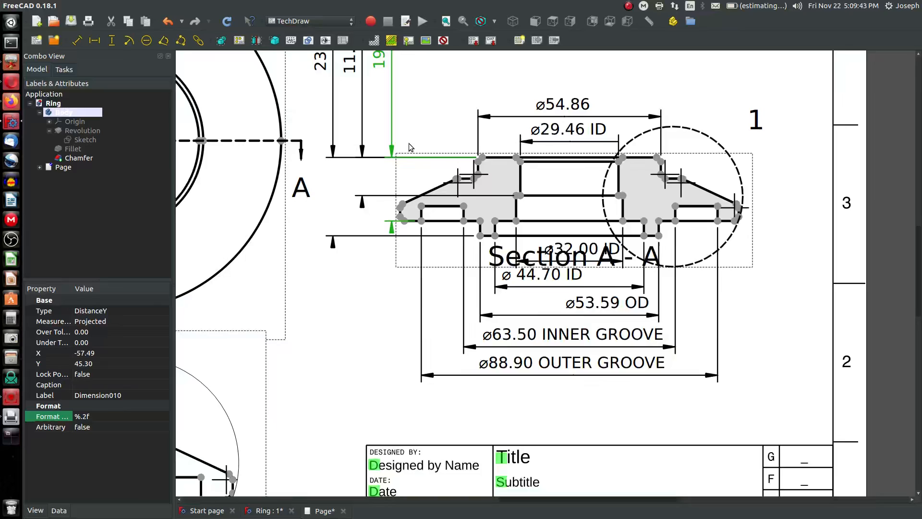
{"action": "scroll", "coordinate": [411, 129], "scroll_direction": "down", "scroll_amount": 3}
{"action": "scroll", "coordinate": [408, 108], "scroll_direction": "up", "scroll_amount": 2}
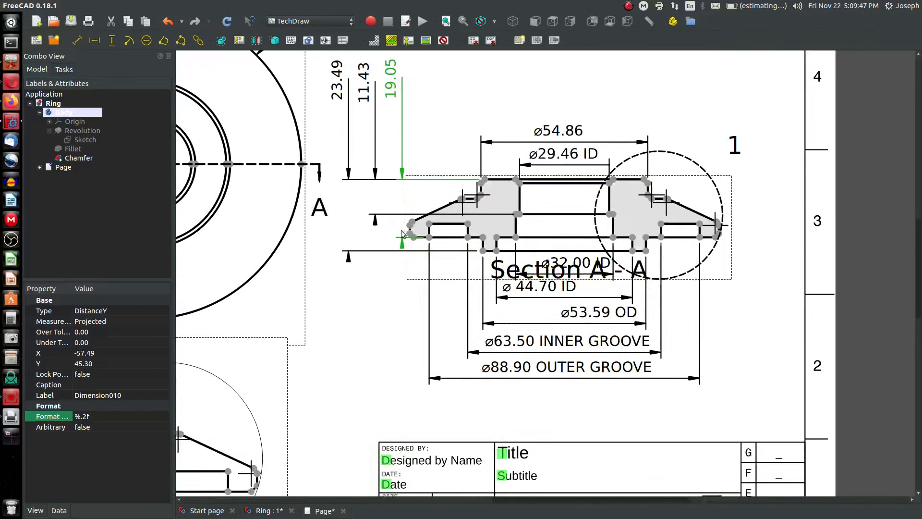
{"action": "left_click_drag", "start_coordinate": [402, 128], "coordinate": [386, 86]}
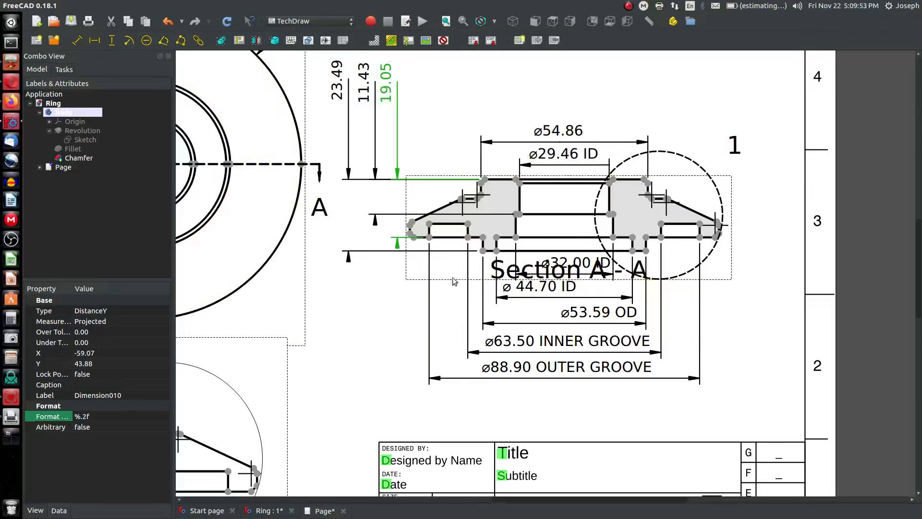
Try to add a vertical dimension between the outer step's two left vertices
{"action": "left_click", "coordinate": [429, 238], "text": "ctrl"}
{"action": "left_click", "coordinate": [429, 224], "text": "ctrl"}
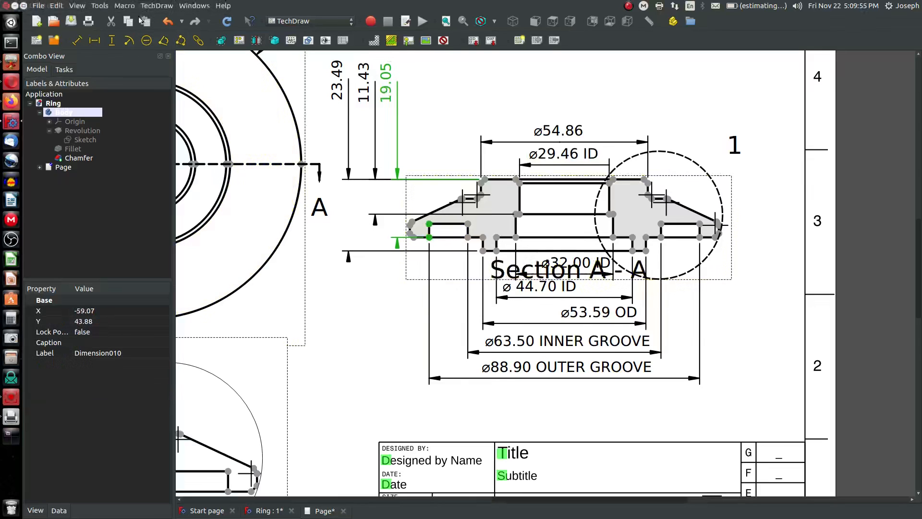
{"action": "left_click", "coordinate": [111, 42]}
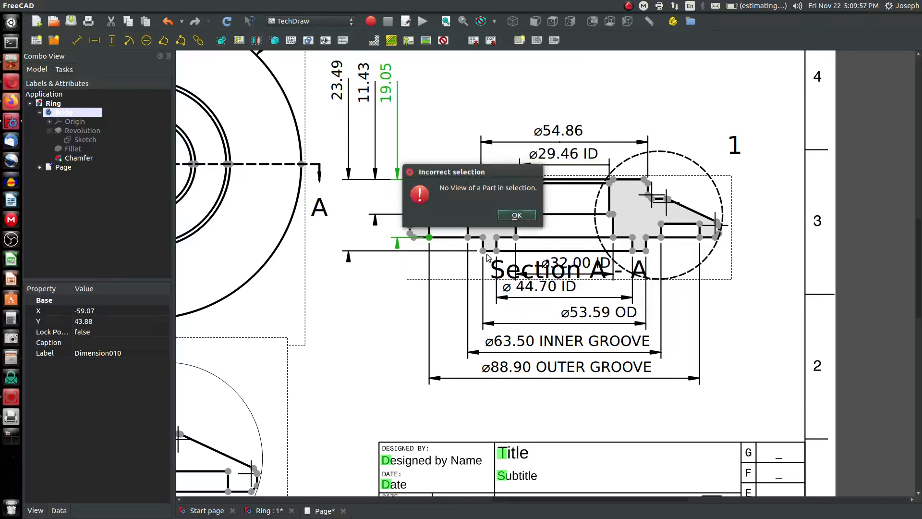
{"action": "left_click", "coordinate": [515, 215]}
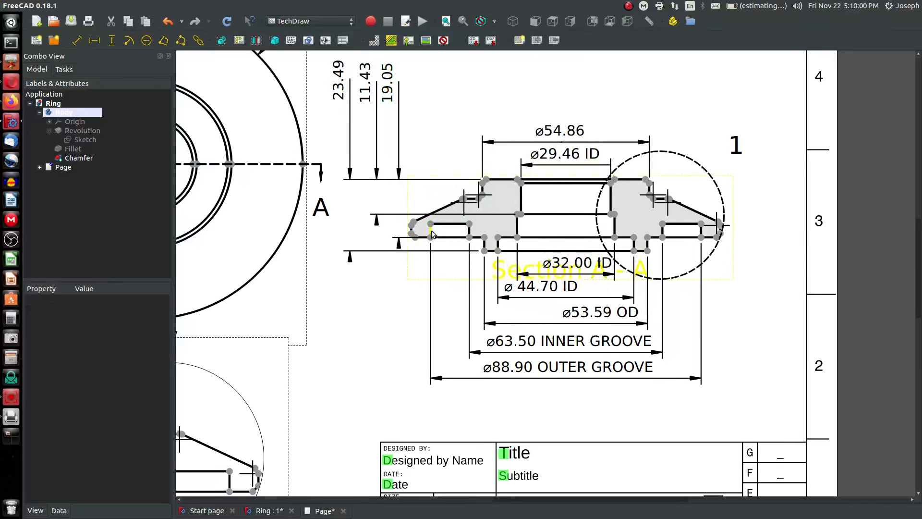
Add a vertical dimension for the outer step's height and place its label below the section
{"action": "left_click", "coordinate": [430, 226]}
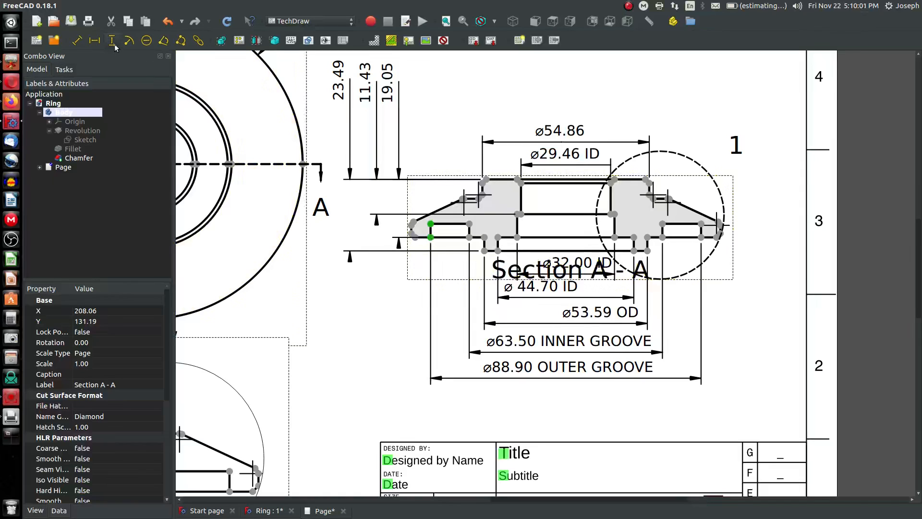
{"action": "mouse_move", "coordinate": [438, 246]}
{"action": "left_mouse_down"}
{"action": "mouse_move", "coordinate": [406, 313]}
{"action": "mouse_move", "coordinate": [378, 295]}
{"action": "mouse_move", "coordinate": [445, 293]}
{"action": "left_mouse_up"}
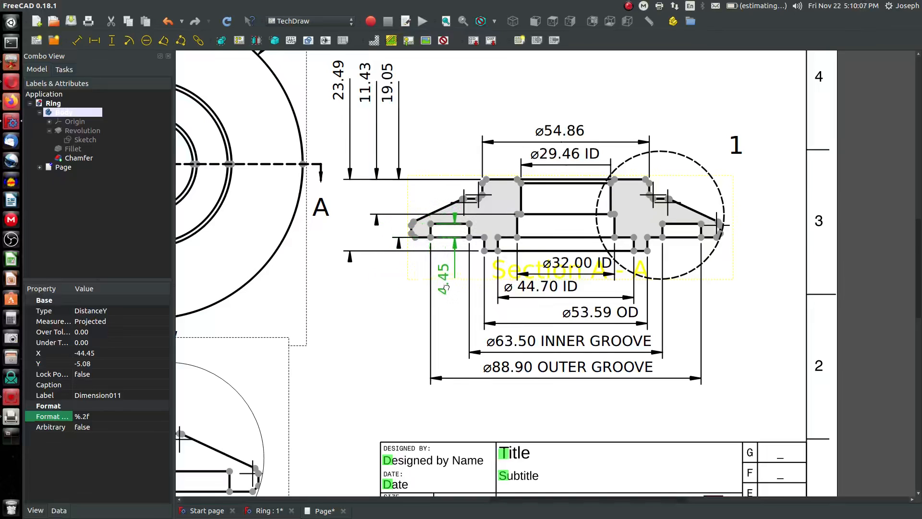
{"action": "left_click", "coordinate": [405, 305]}
{"action": "scroll", "coordinate": [405, 305], "scroll_direction": "down", "scroll_amount": 2}
{"action": "scroll", "coordinate": [475, 169], "scroll_direction": "up", "scroll_amount": 2}
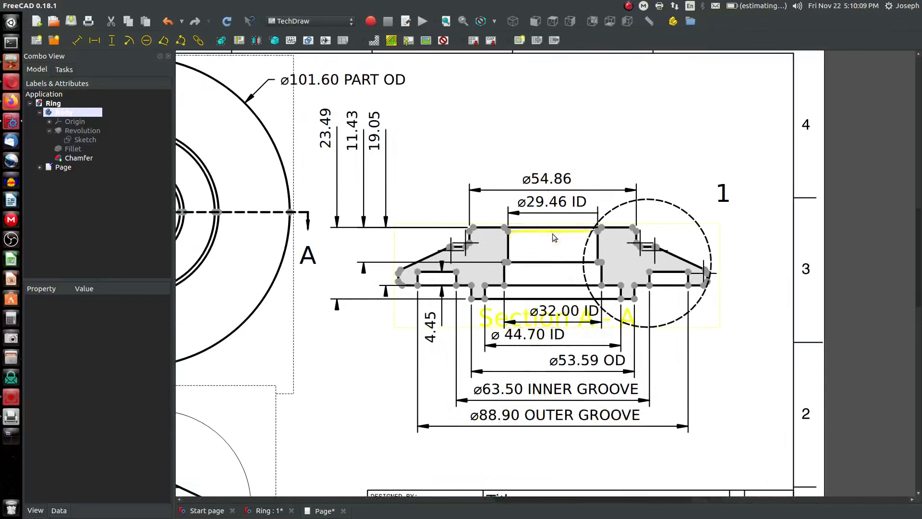
{"action": "scroll", "coordinate": [553, 234], "scroll_direction": "up", "scroll_amount": 1}
{"action": "scroll", "coordinate": [530, 233], "scroll_direction": "up", "scroll_amount": 1}
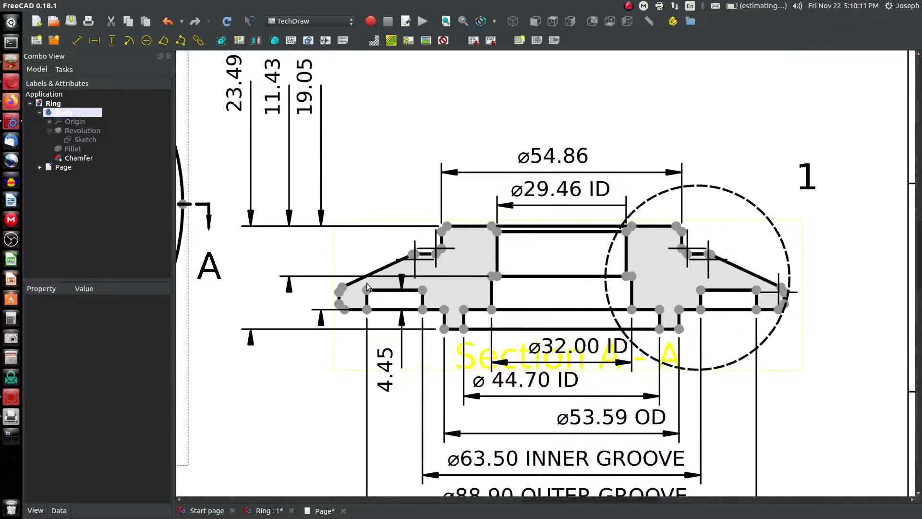
Add a vertical dimension between the section's top-right corner and the chamfer vertex inside the detail circle
{"action": "scroll", "coordinate": [552, 287], "scroll_direction": "up", "scroll_amount": 1}
{"action": "scroll", "coordinate": [682, 243], "scroll_direction": "down", "scroll_amount": 1}
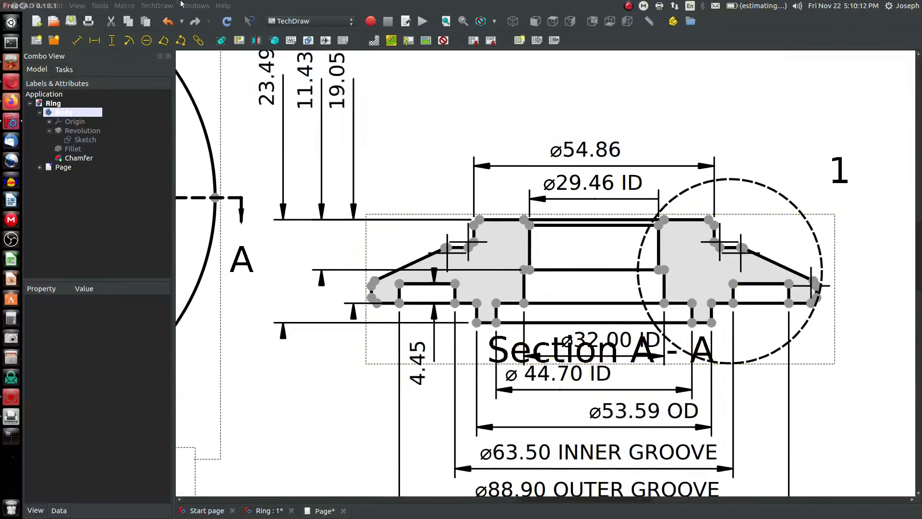
{"action": "left_click", "coordinate": [106, 44]}
{"action": "left_click", "coordinate": [500, 215]}
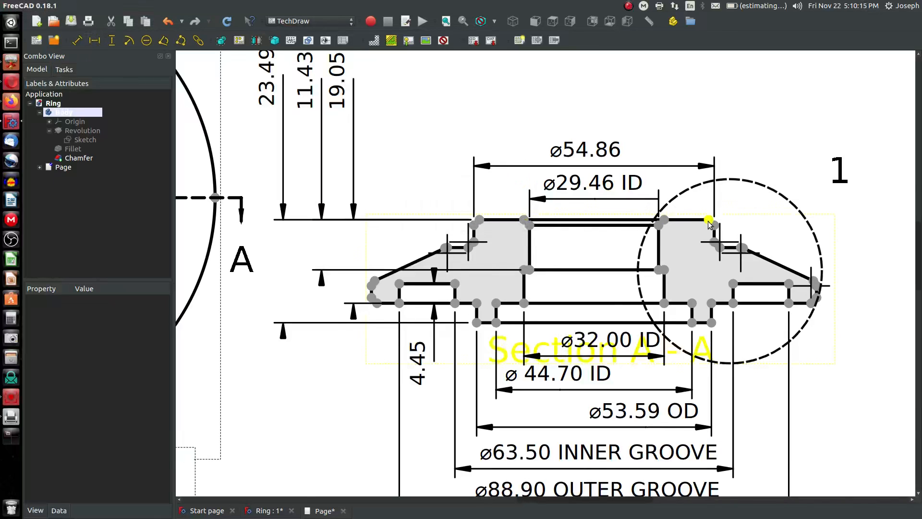
{"action": "left_click", "coordinate": [708, 219]}
{"action": "left_click", "coordinate": [742, 250], "text": "ctrl"}
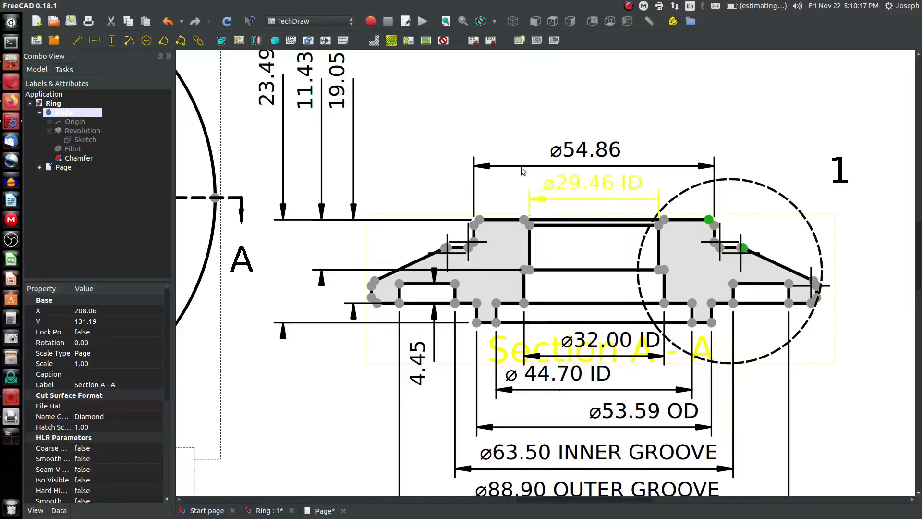
{"action": "scroll", "coordinate": [741, 263], "scroll_direction": "up", "scroll_amount": 2}
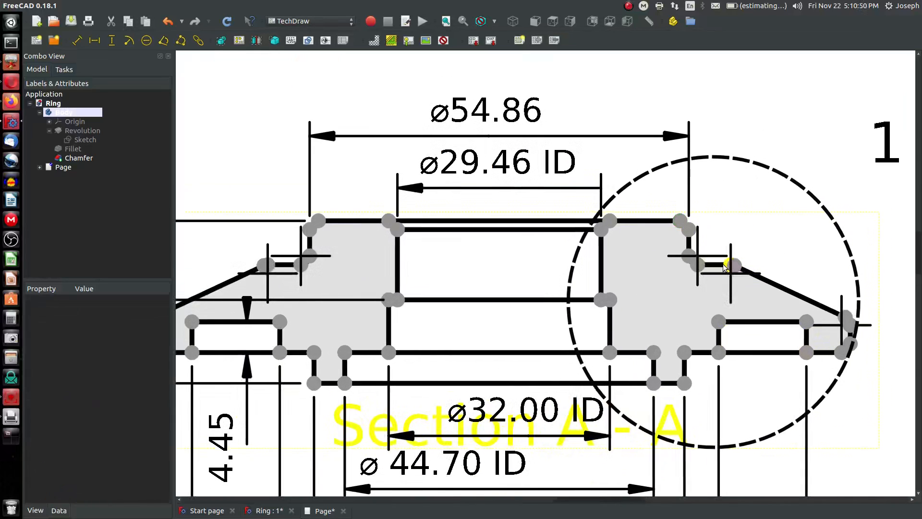
{"action": "left_click", "coordinate": [729, 265]}
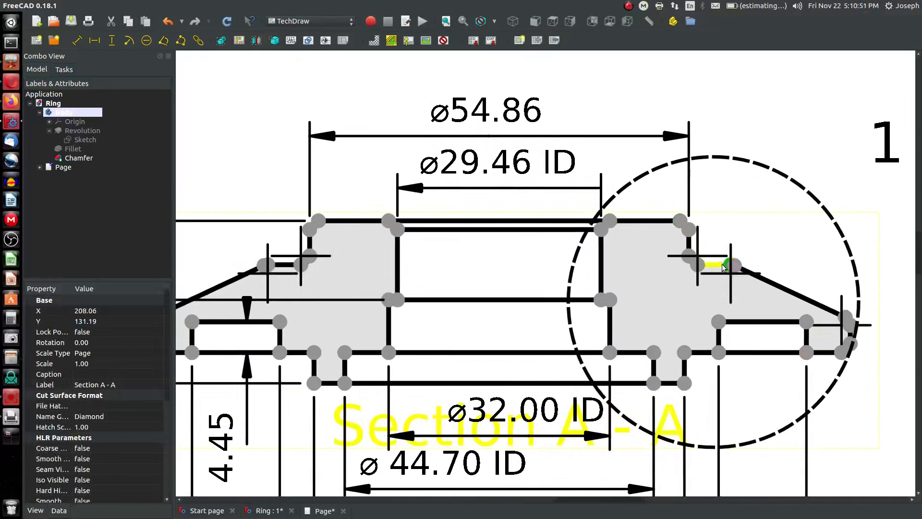
{"action": "left_click", "coordinate": [681, 222]}
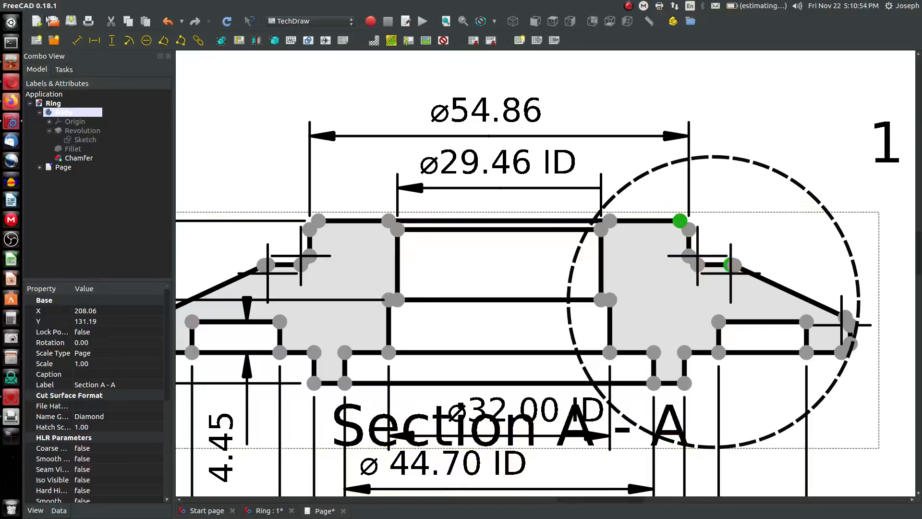
{"action": "left_click", "coordinate": [109, 44]}
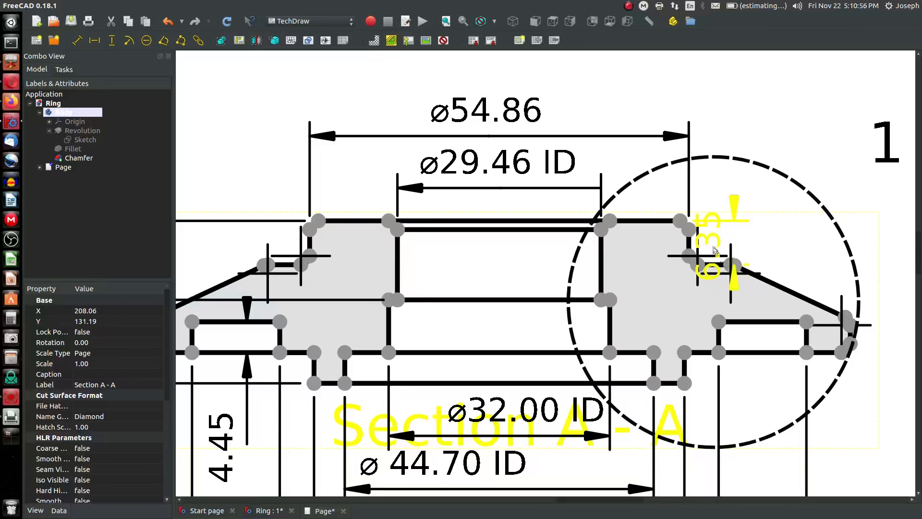
Move the 6.35 dimension label up above the section beside the detail circle
{"action": "left_click", "coordinate": [719, 159]}
{"action": "mouse_move", "coordinate": [720, 159]}
{"action": "left_mouse_down"}
{"action": "mouse_move", "coordinate": [804, 164]}
{"action": "mouse_move", "coordinate": [796, 129]}
{"action": "left_mouse_up"}
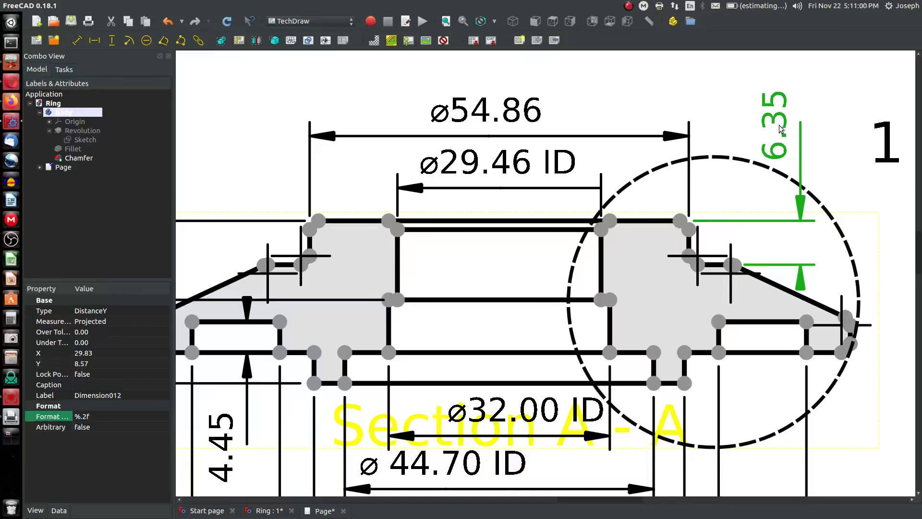
{"action": "scroll", "coordinate": [729, 251], "scroll_direction": "down", "scroll_amount": 2}
{"action": "scroll", "coordinate": [729, 251], "scroll_direction": "down", "scroll_amount": 3}
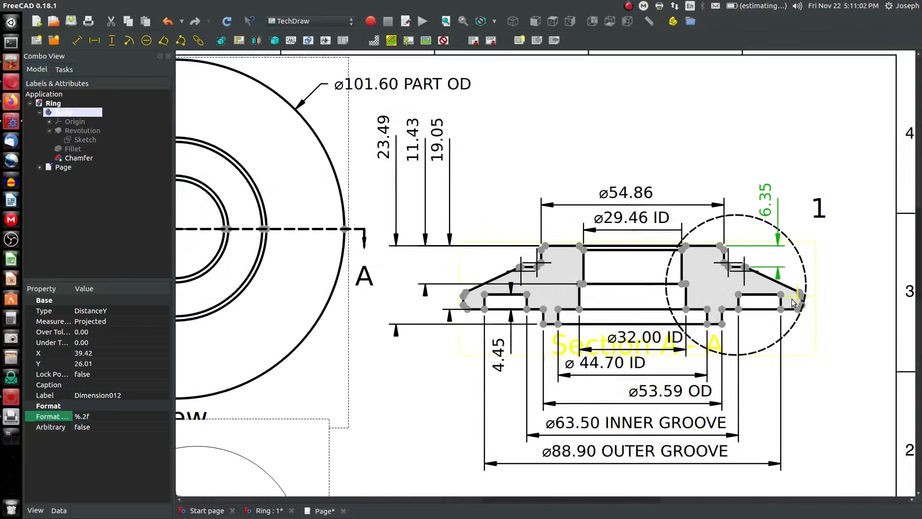
{"action": "scroll", "coordinate": [814, 303], "scroll_direction": "up", "scroll_amount": 4}
{"action": "scroll", "coordinate": [814, 301], "scroll_direction": "down", "scroll_amount": 2}
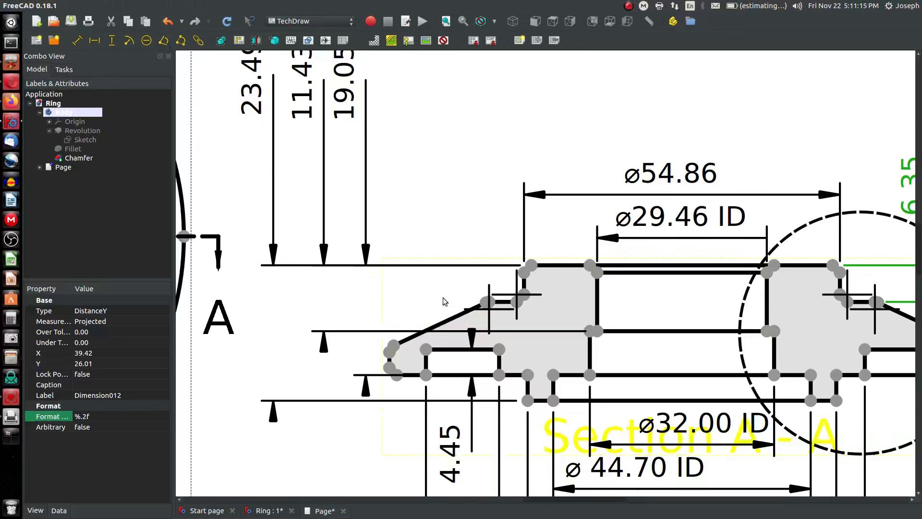
Add an angle dimension to the section's left chamfer edge and place its label
{"action": "left_click", "coordinate": [453, 322]}
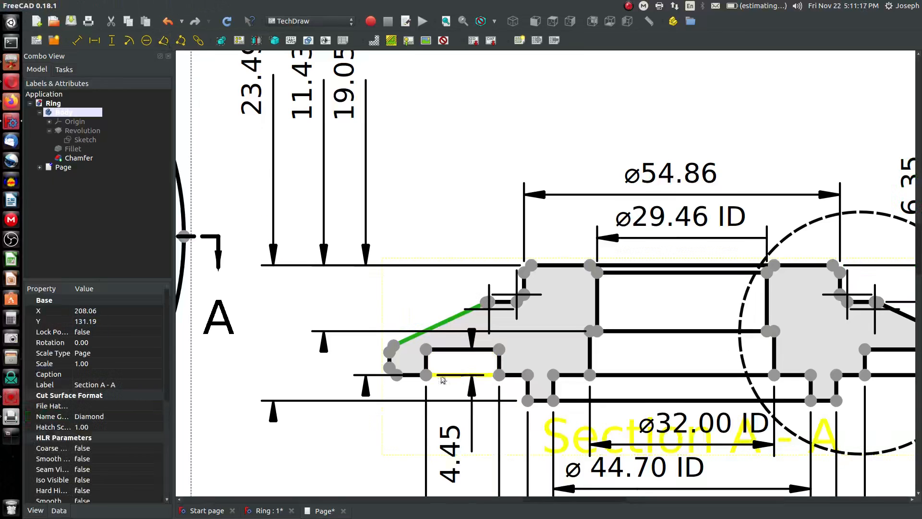
{"action": "left_click", "coordinate": [164, 42]}
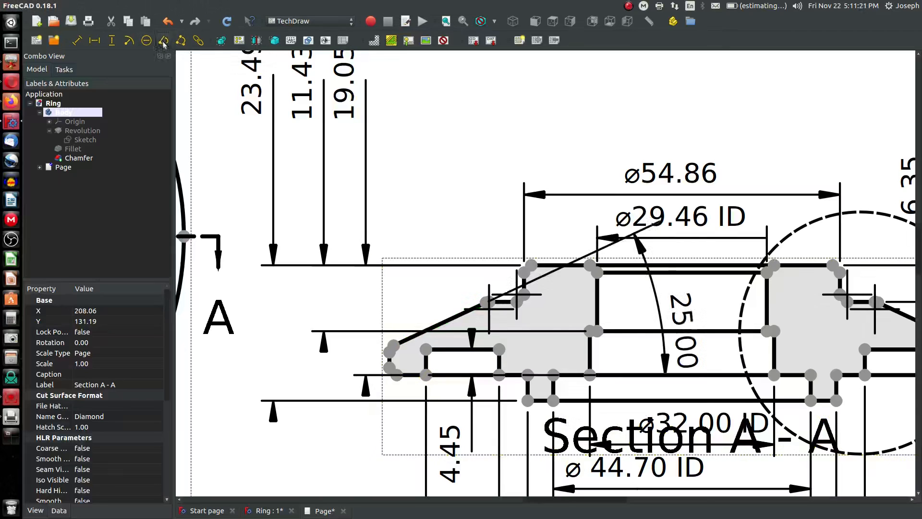
{"action": "left_click_drag", "start_coordinate": [680, 323], "coordinate": [315, 278]}
{"action": "left_click", "coordinate": [457, 233]}
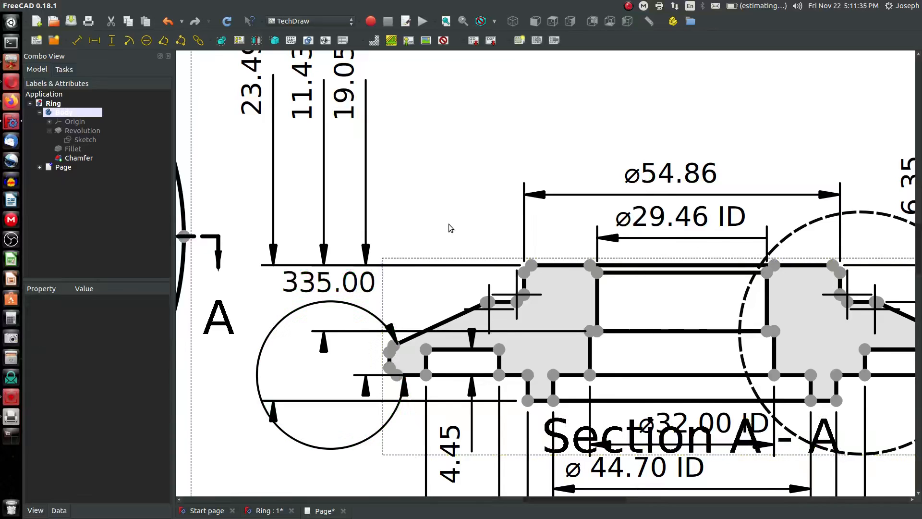
Add a degree symbol to the angle dimension's format
{"action": "left_click", "coordinate": [325, 290]}
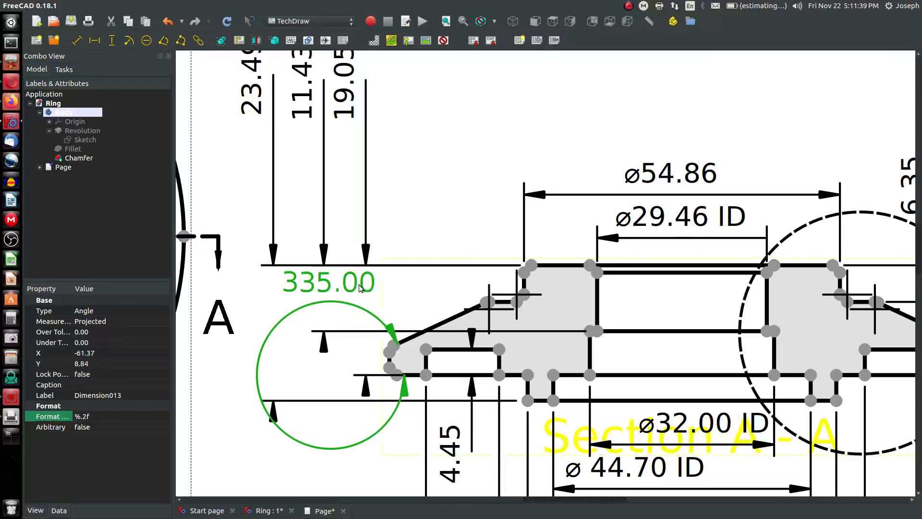
{"action": "left_click_drag", "start_coordinate": [342, 287], "coordinate": [341, 293]}
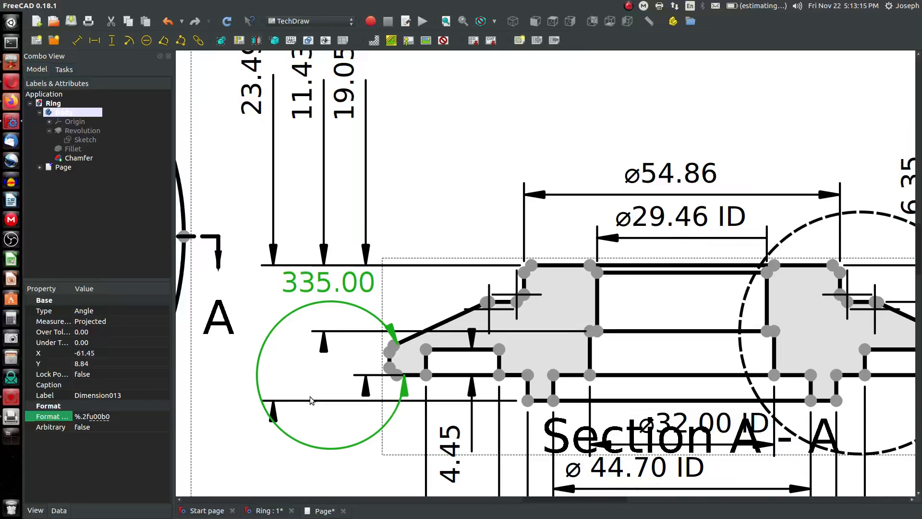
{"action": "key", "text": "space"}
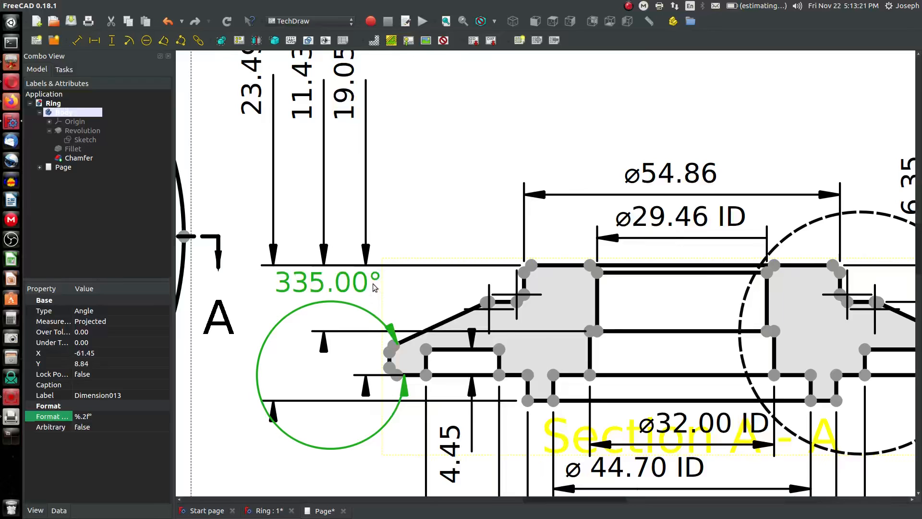
Add a radius dimension to the fillet at the chamfer's outer end in the detail view and place its label
{"action": "scroll", "coordinate": [397, 308], "scroll_direction": "down", "scroll_amount": 1}
{"action": "scroll", "coordinate": [398, 309], "scroll_direction": "down", "scroll_amount": 3}
{"action": "scroll", "coordinate": [540, 439], "scroll_direction": "up", "scroll_amount": 6}
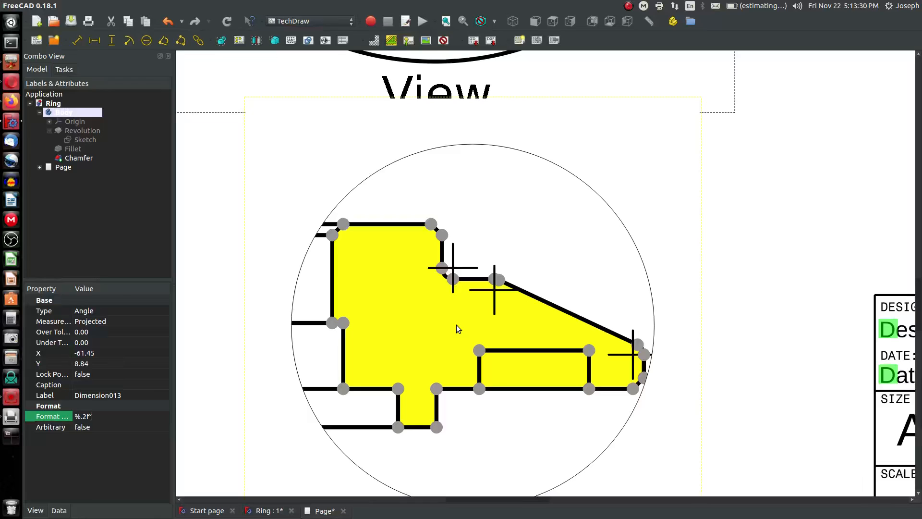
{"action": "scroll", "coordinate": [660, 351], "scroll_direction": "up", "scroll_amount": 4}
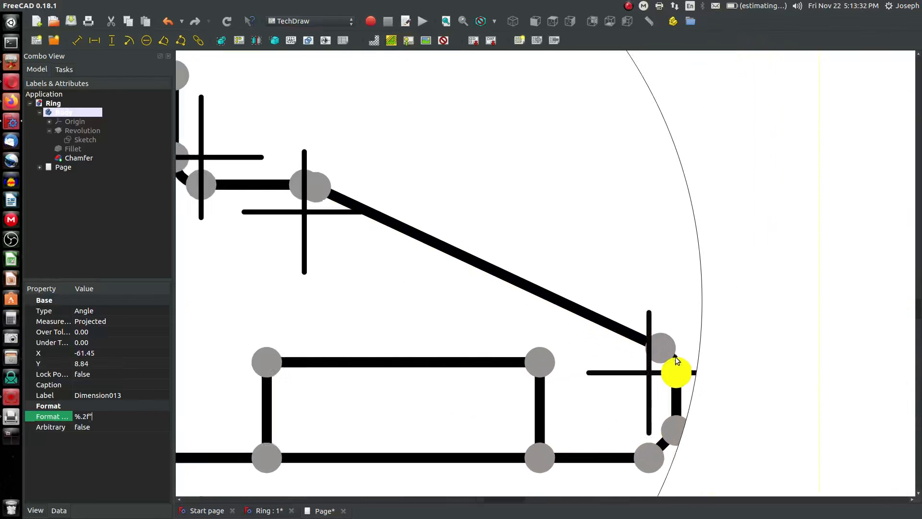
{"action": "left_click", "coordinate": [676, 354]}
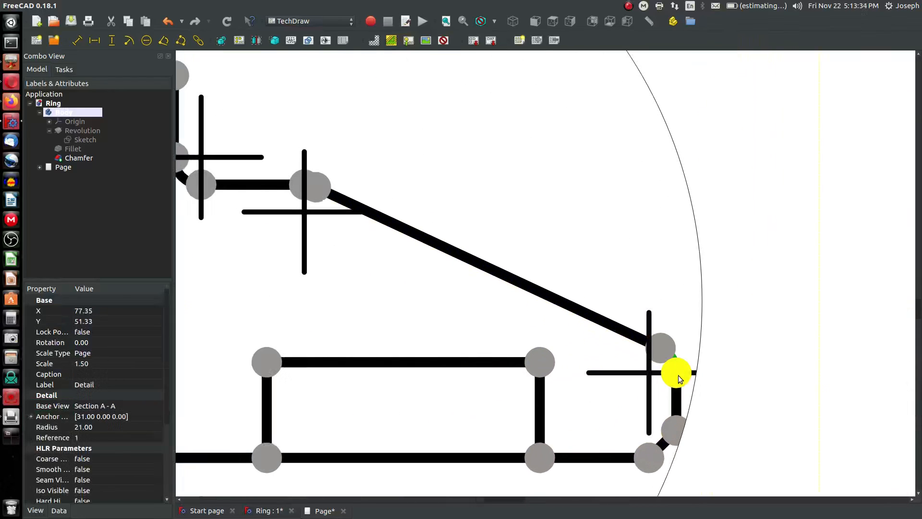
{"action": "scroll", "coordinate": [660, 356], "scroll_direction": "down", "scroll_amount": 3}
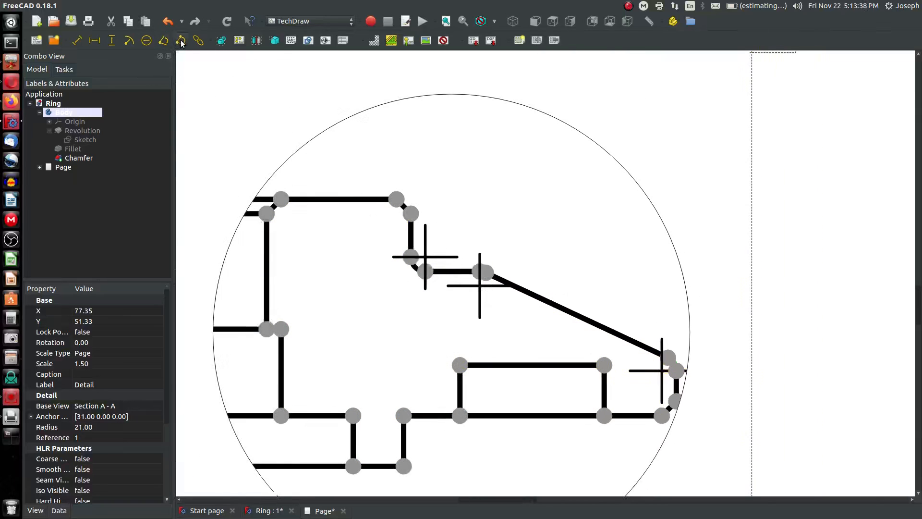
{"action": "left_click", "coordinate": [129, 41]}
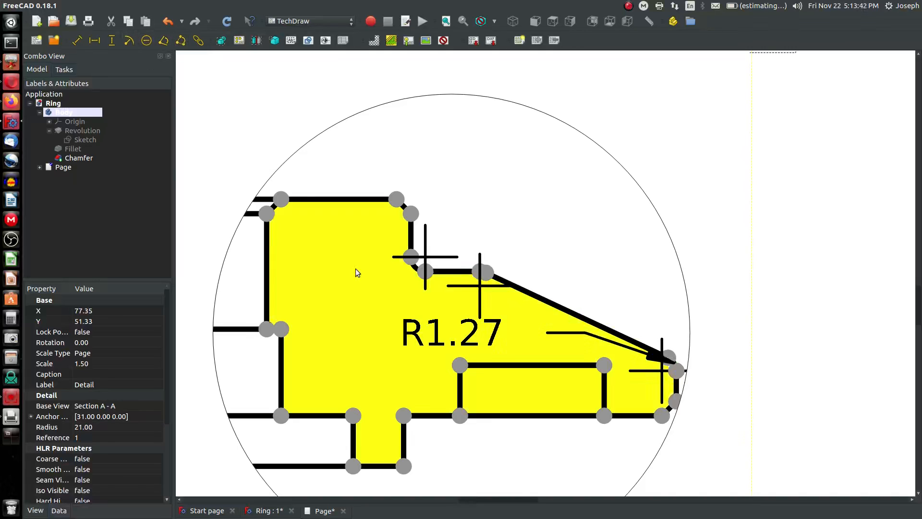
{"action": "left_click_drag", "start_coordinate": [442, 331], "coordinate": [830, 348]}
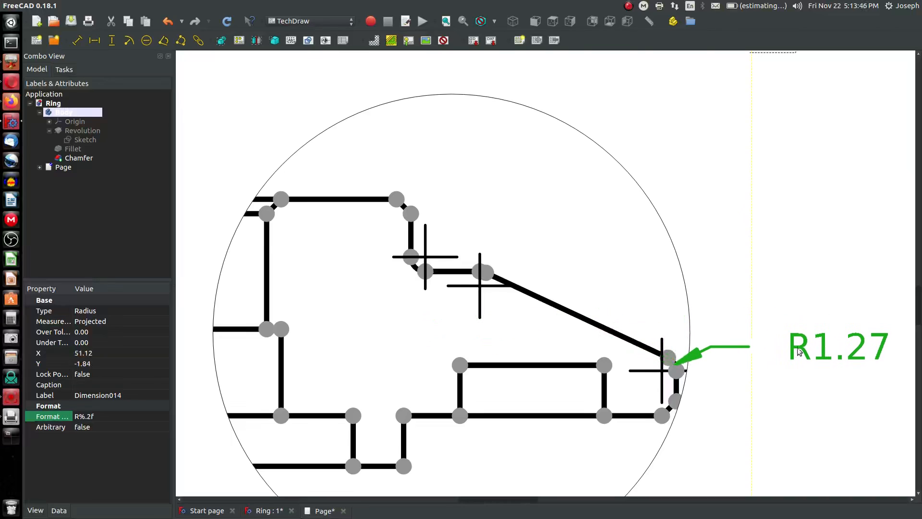
Prefix the radius dimension's format with 3X and reposition its label
{"action": "scroll", "coordinate": [484, 279], "scroll_direction": "up", "scroll_amount": 3}
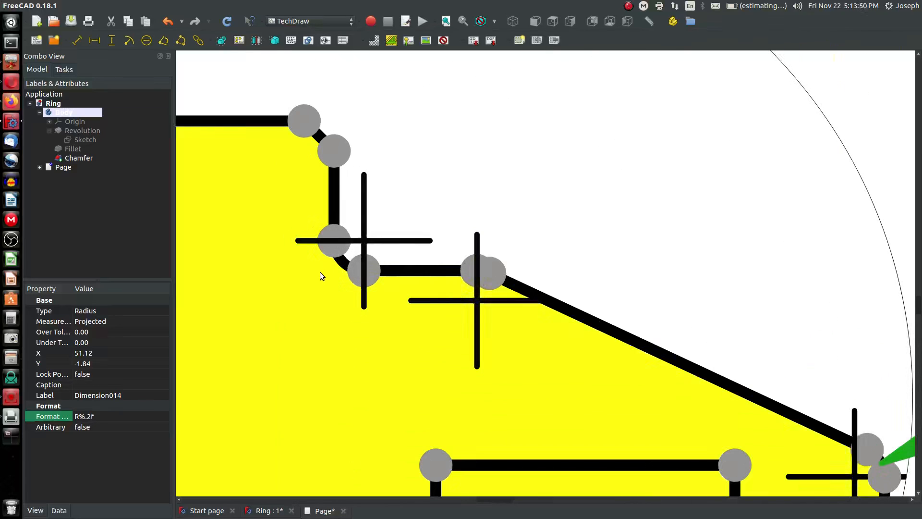
{"action": "scroll", "coordinate": [319, 260], "scroll_direction": "down", "scroll_amount": 4}
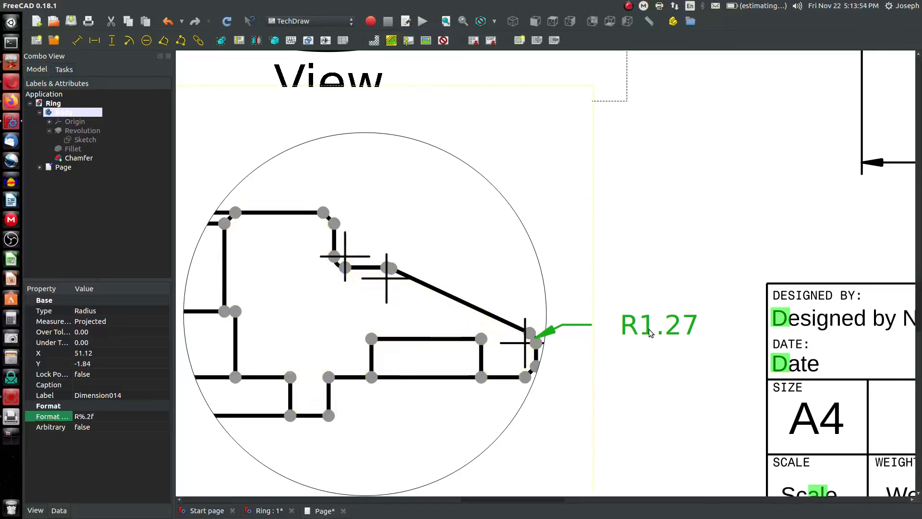
{"action": "left_click", "coordinate": [146, 416]}
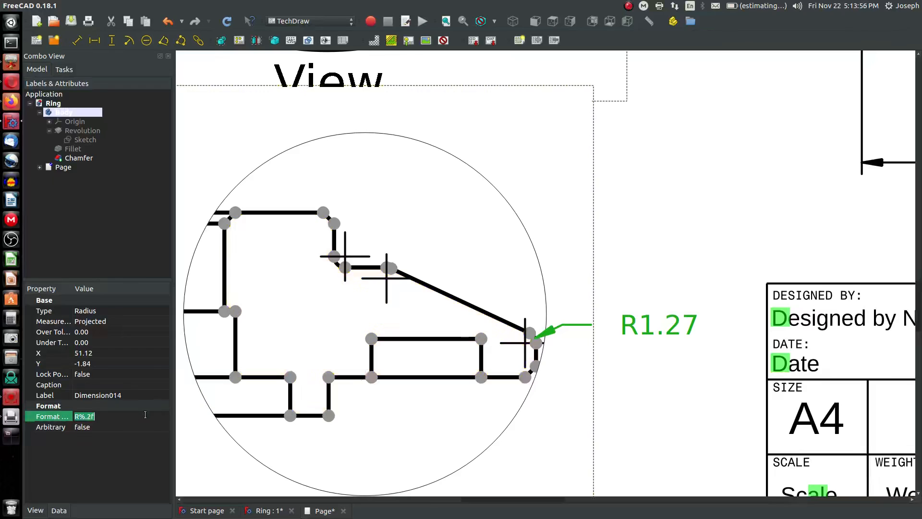
{"action": "type", "text": "3X"}
{"action": "left_click", "coordinate": [228, 21]}
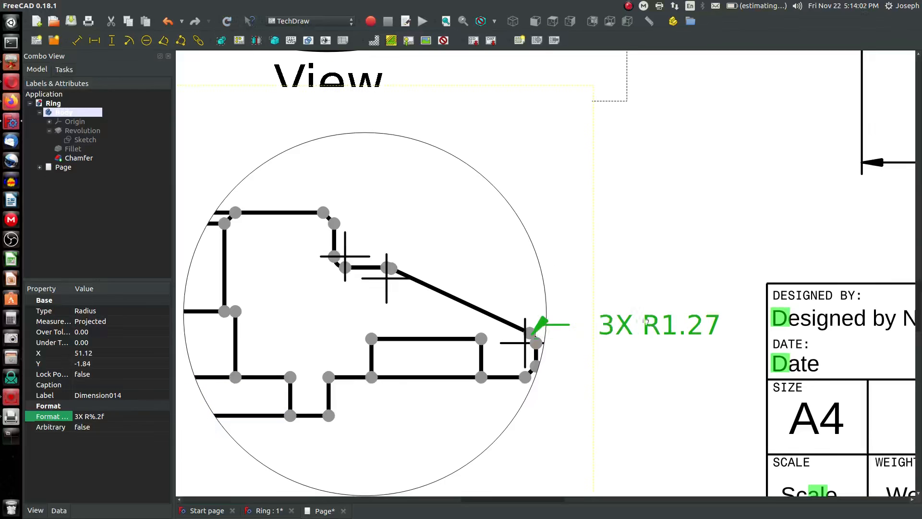
{"action": "left_click_drag", "start_coordinate": [646, 323], "coordinate": [666, 317]}
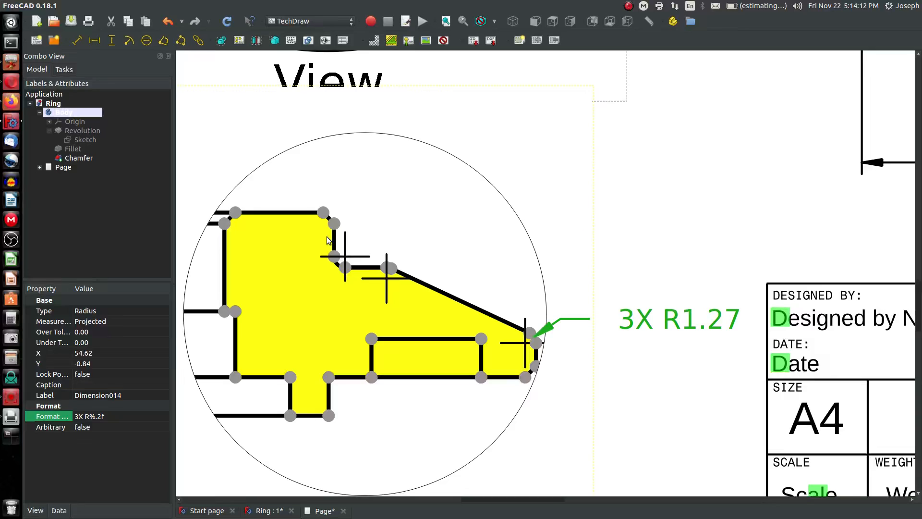
{"action": "left_click", "coordinate": [416, 432]}
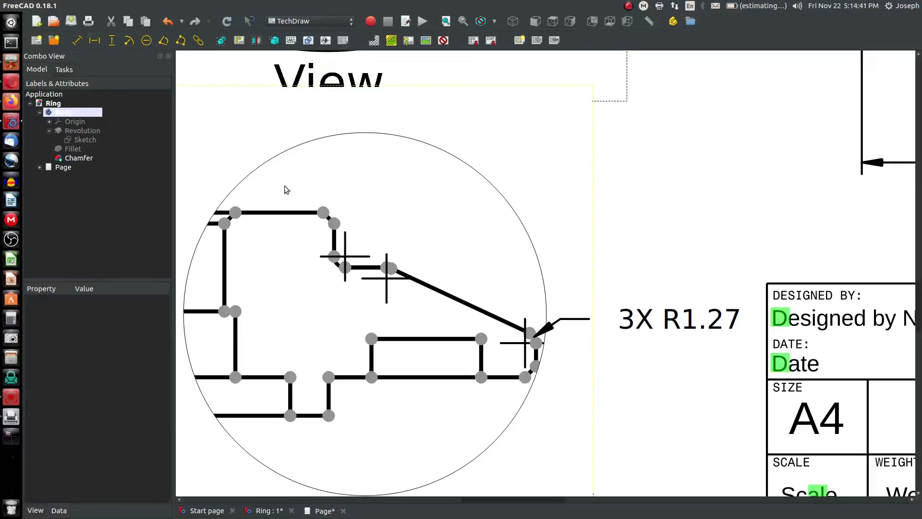
Add a horizontal dimension across the top chamfer in the detail view and place its label above
{"action": "left_click", "coordinate": [323, 212]}
{"action": "left_click", "coordinate": [334, 223], "text": "ctrl"}
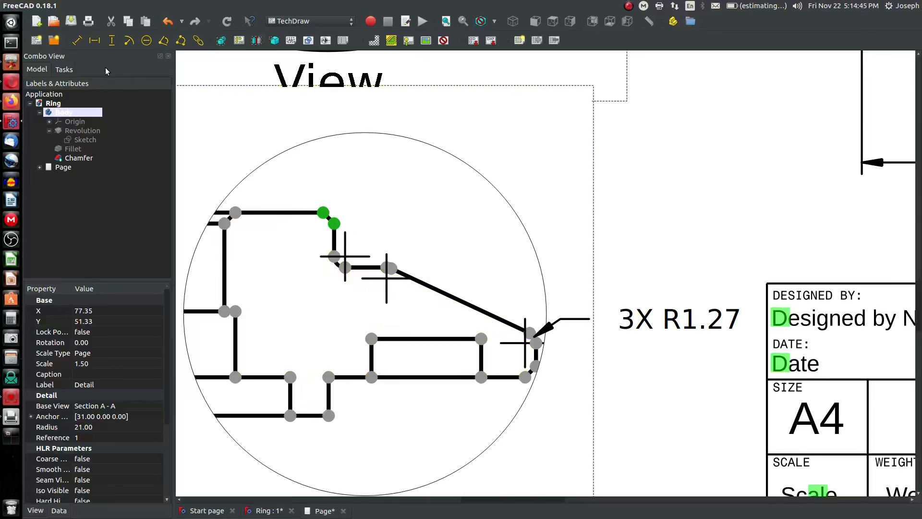
{"action": "left_click", "coordinate": [101, 42]}
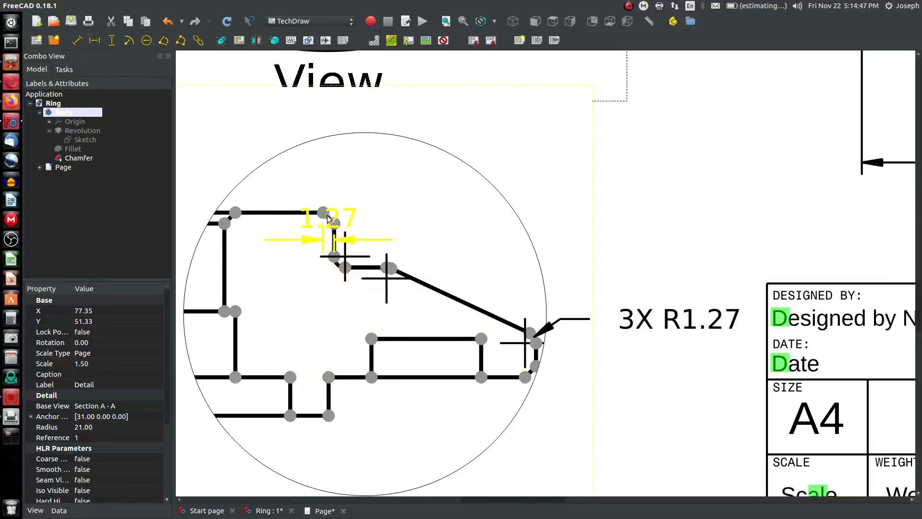
{"action": "left_click_drag", "start_coordinate": [331, 214], "coordinate": [418, 138]}
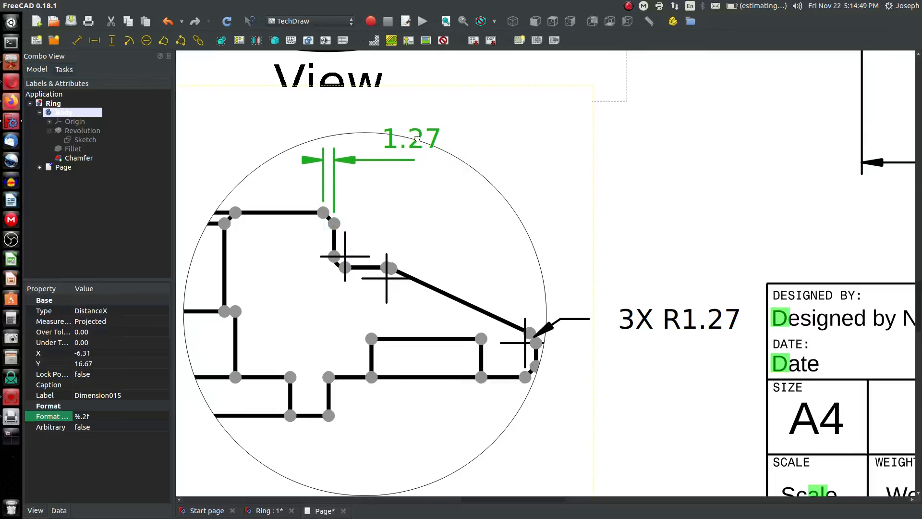
Set the chamfer dimension's format to %.2f X 45° and reposition its label
{"action": "left_click", "coordinate": [111, 416]}
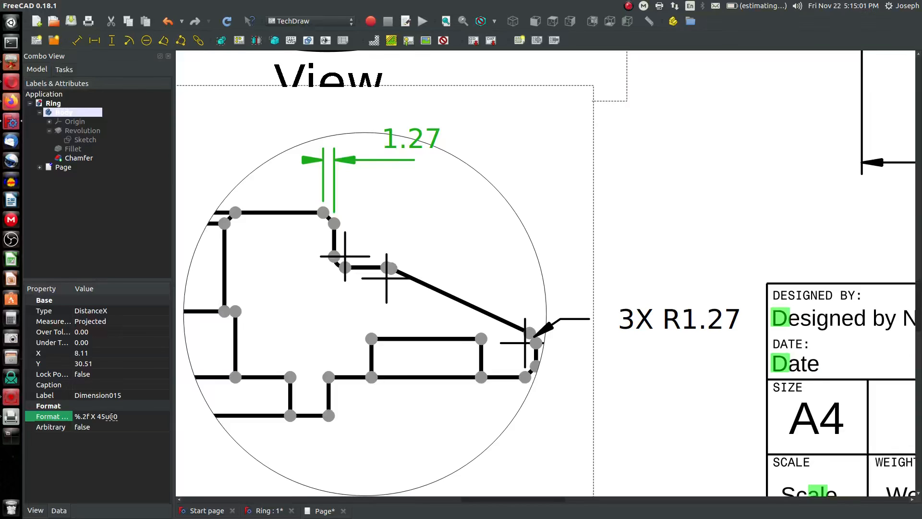
{"action": "key", "text": "space"}
{"action": "left_click", "coordinate": [221, 22]}
{"action": "left_click_drag", "start_coordinate": [411, 130], "coordinate": [425, 164]}
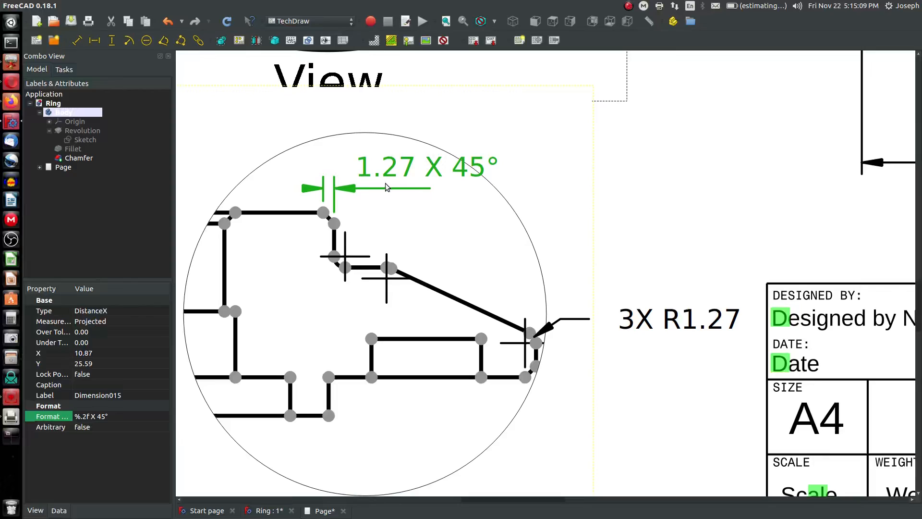
Prefix the chamfer dimension's format with 3X and adjust its label position
{"action": "left_click", "coordinate": [115, 417]}
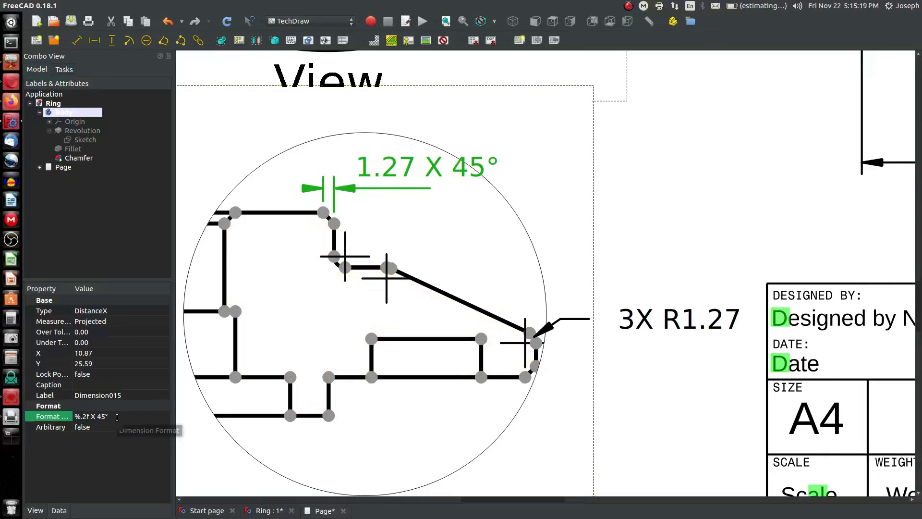
{"action": "type", "text": "3x"}
{"action": "key", "text": "BackSpace"}
{"action": "type", "text": "X"}
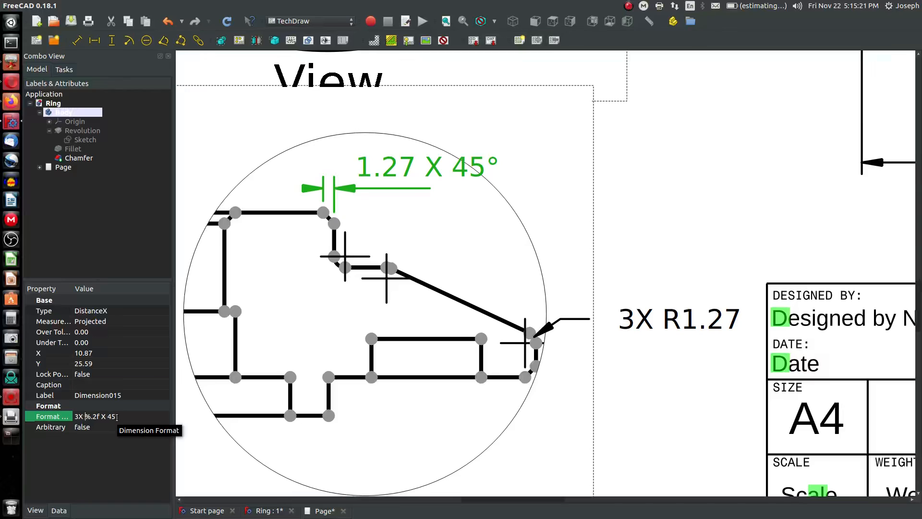
{"action": "key", "text": "Return"}
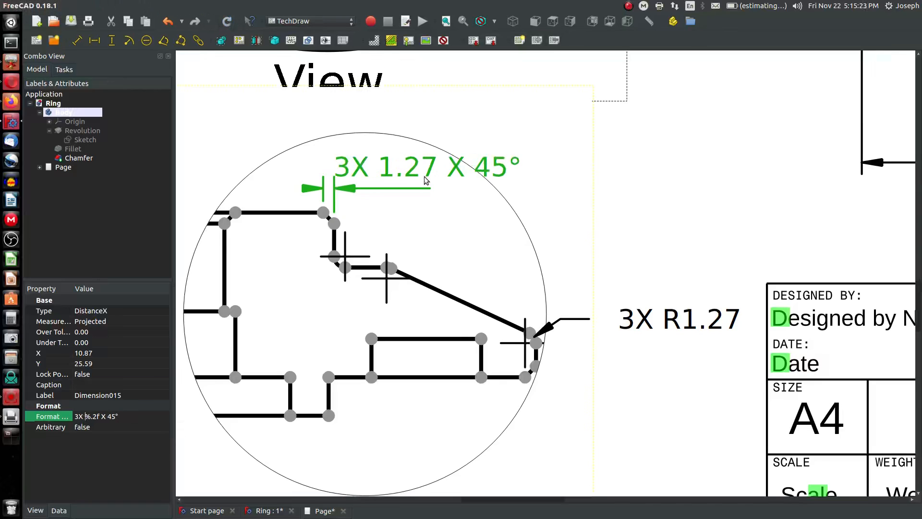
{"action": "left_click_drag", "start_coordinate": [426, 175], "coordinate": [464, 169]}
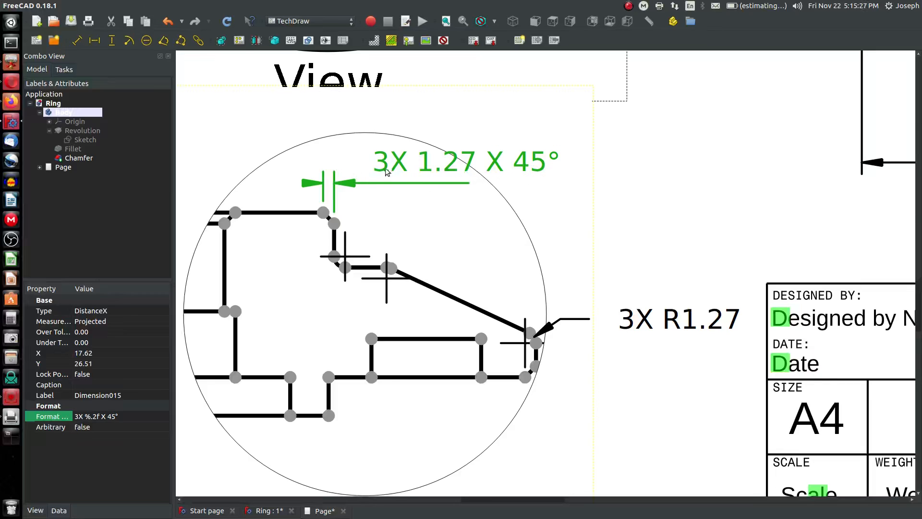
{"action": "left_click_drag", "start_coordinate": [429, 183], "coordinate": [425, 189]}
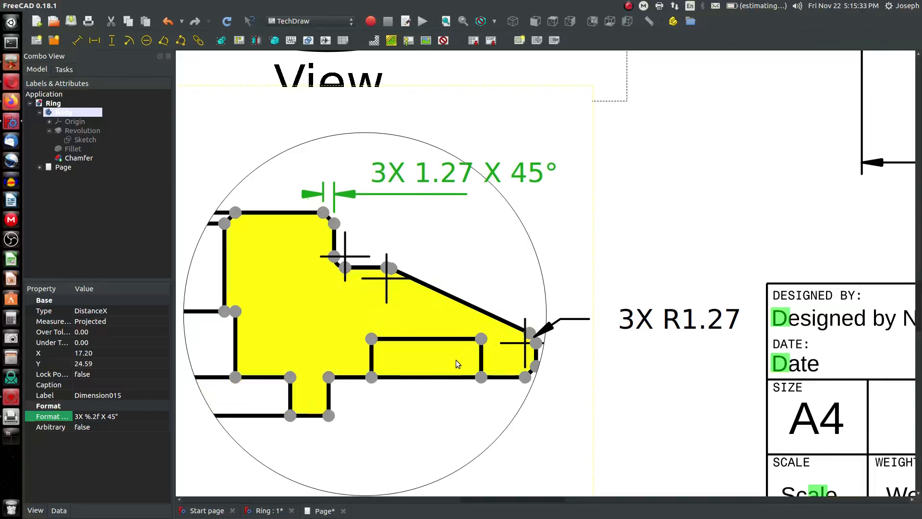
Turn off the display of vertices on the drawing page
{"action": "scroll", "coordinate": [389, 290], "scroll_direction": "down", "scroll_amount": 1}
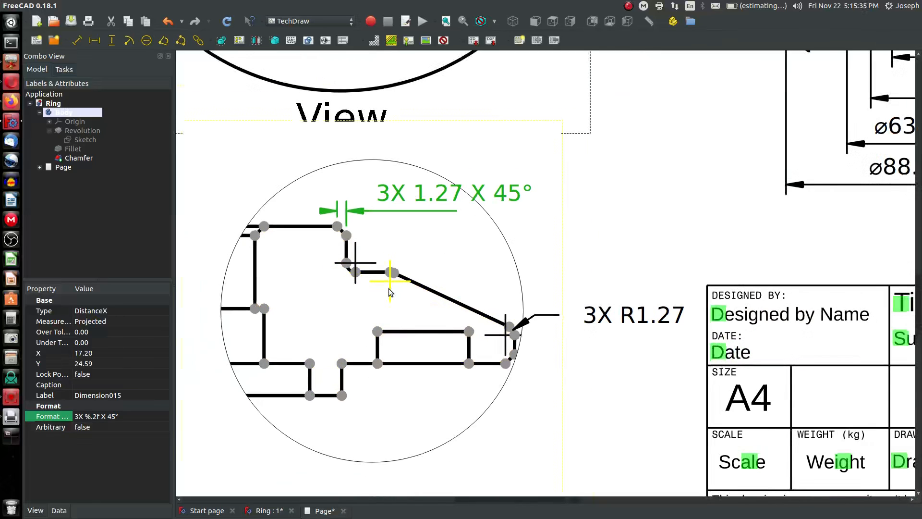
{"action": "scroll", "coordinate": [389, 292], "scroll_direction": "down", "scroll_amount": 4}
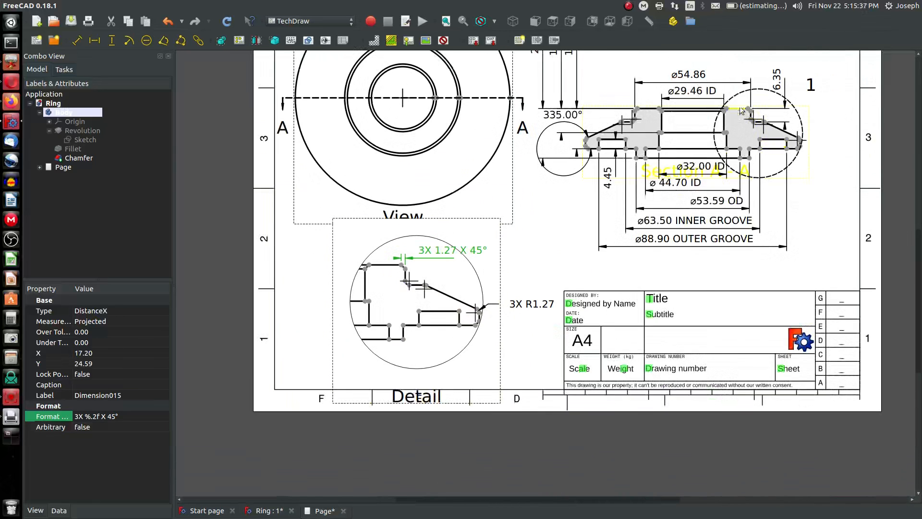
{"action": "scroll", "coordinate": [742, 111], "scroll_direction": "up", "scroll_amount": 2}
{"action": "left_click", "coordinate": [442, 41]}
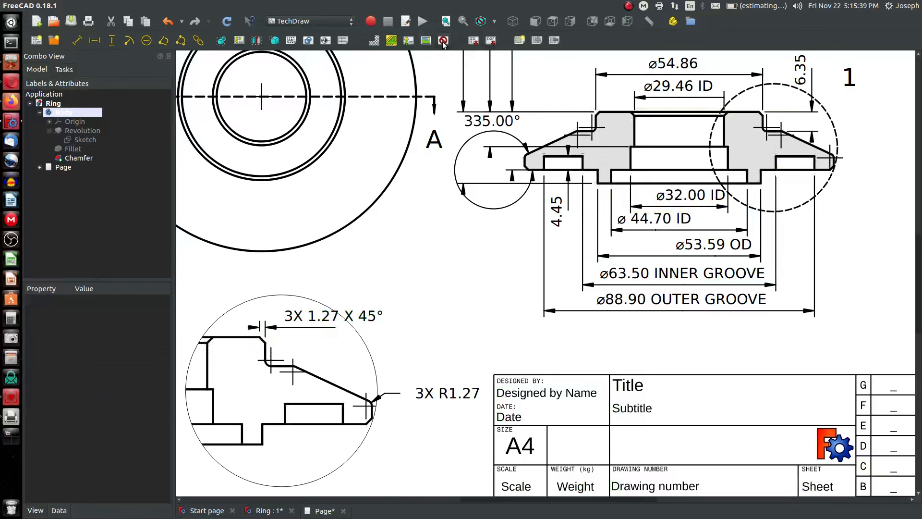
{"action": "scroll", "coordinate": [447, 293], "scroll_direction": "down", "scroll_amount": 2}
{"action": "scroll", "coordinate": [679, 182], "scroll_direction": "up", "scroll_amount": 3}
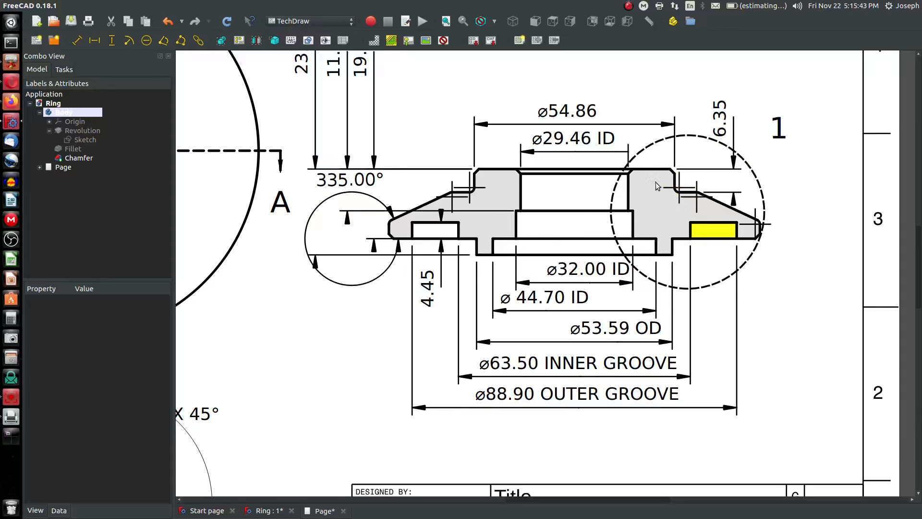
Delete the 335.00° angle dimension from the section view
{"action": "left_click", "coordinate": [353, 182]}
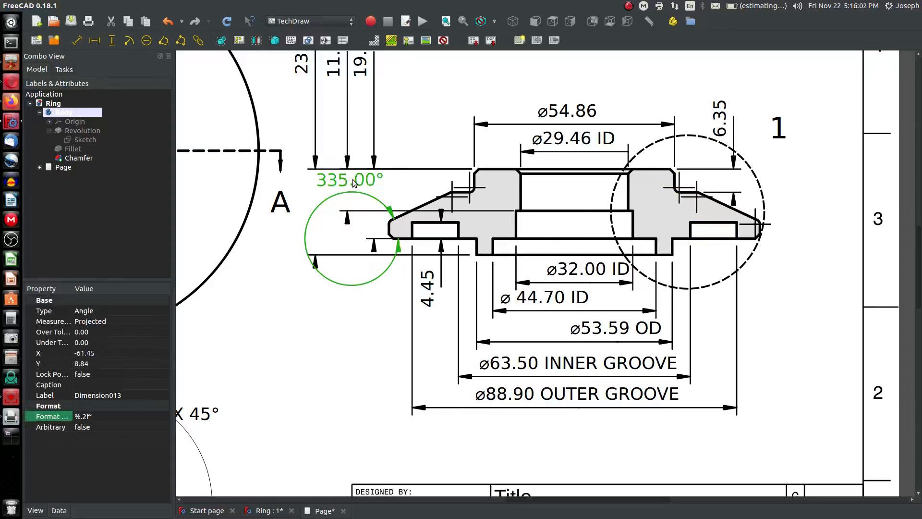
{"action": "key", "text": "Delete"}
{"action": "left_click", "coordinate": [558, 242]}
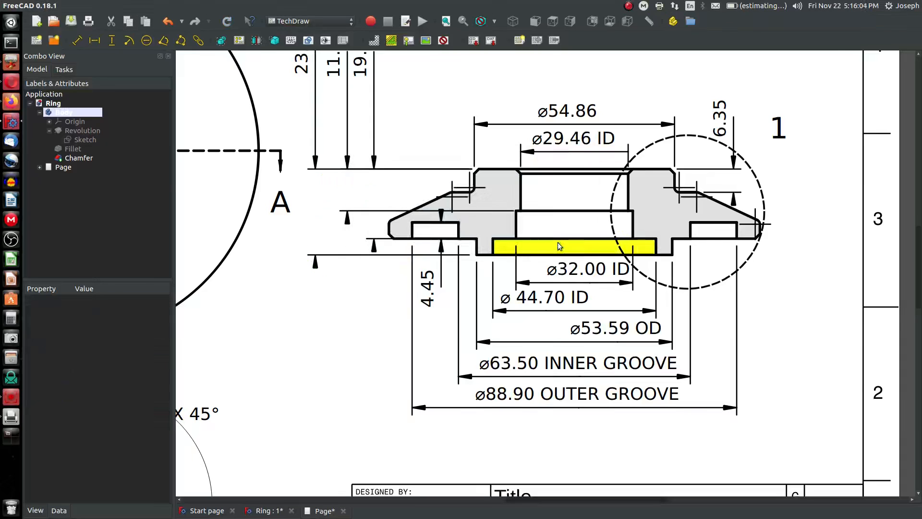
Add an angle dimension between the bottom edge and the slanted chamfer edge in the detail view and place its label
{"action": "scroll", "coordinate": [557, 242], "scroll_direction": "down", "scroll_amount": 5}
{"action": "scroll", "coordinate": [393, 368], "scroll_direction": "up", "scroll_amount": 6}
{"action": "scroll", "coordinate": [393, 368], "scroll_direction": "up", "scroll_amount": 2}
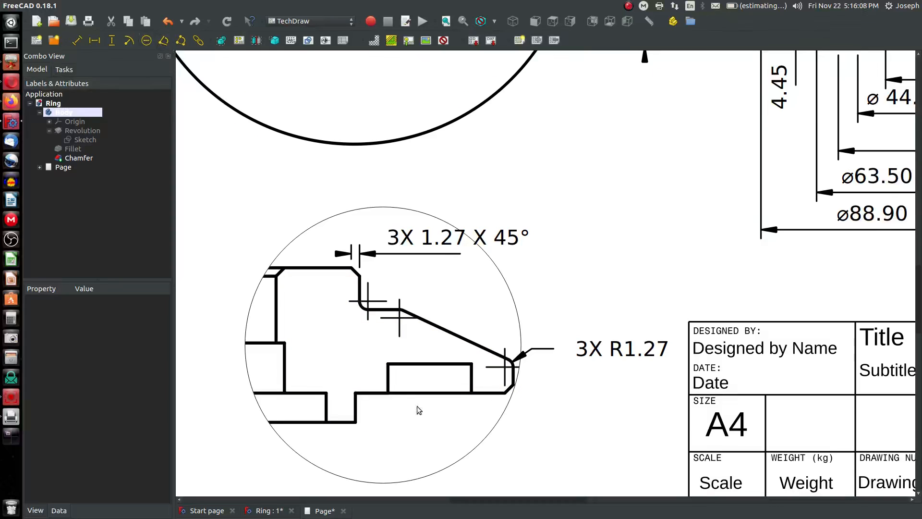
{"action": "left_click", "coordinate": [411, 393]}
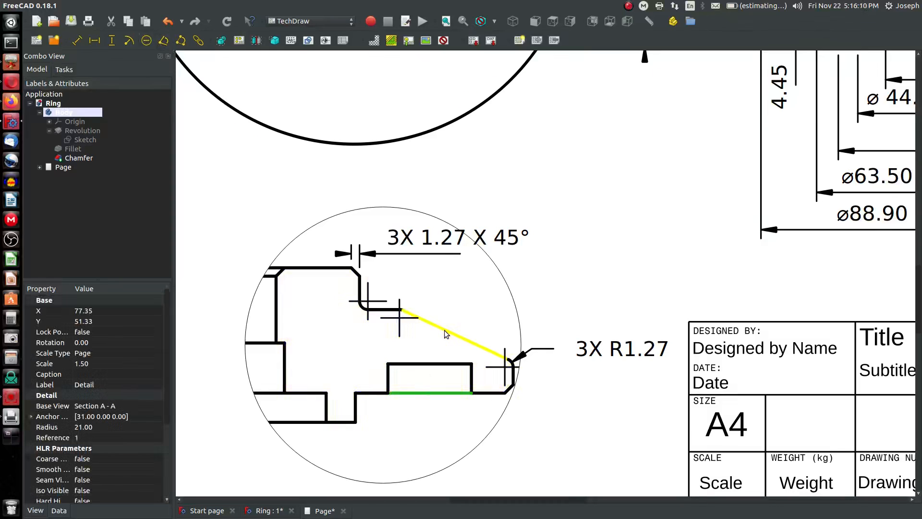
{"action": "left_click", "coordinate": [445, 330], "text": "ctrl"}
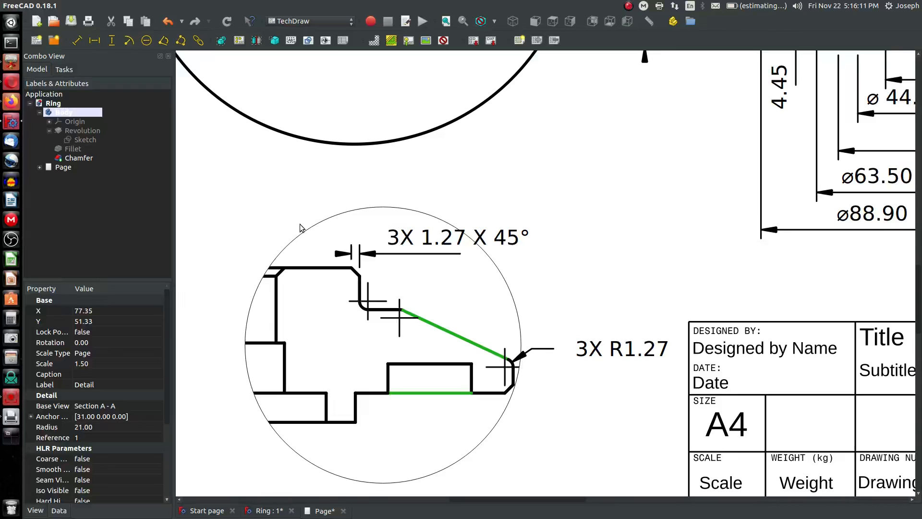
{"action": "left_click", "coordinate": [164, 40]}
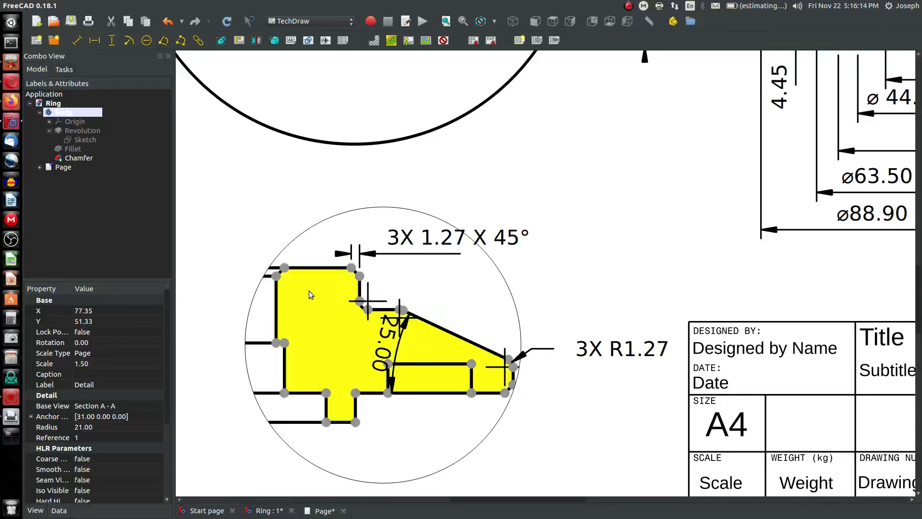
{"action": "left_click_drag", "start_coordinate": [284, 312], "coordinate": [217, 293]}
Set the angle dimension's format to %.2f° and nudge its label position
{"action": "left_click", "coordinate": [105, 419]}
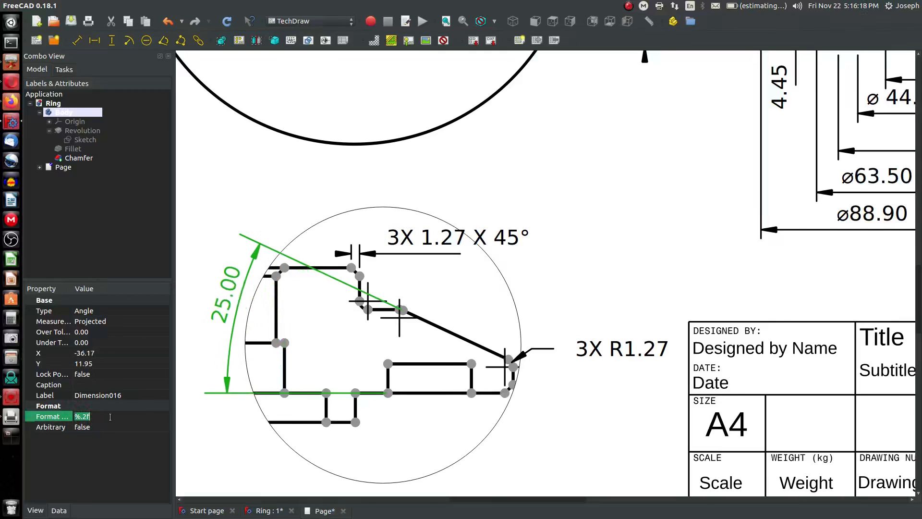
{"action": "left_click", "coordinate": [127, 417]}
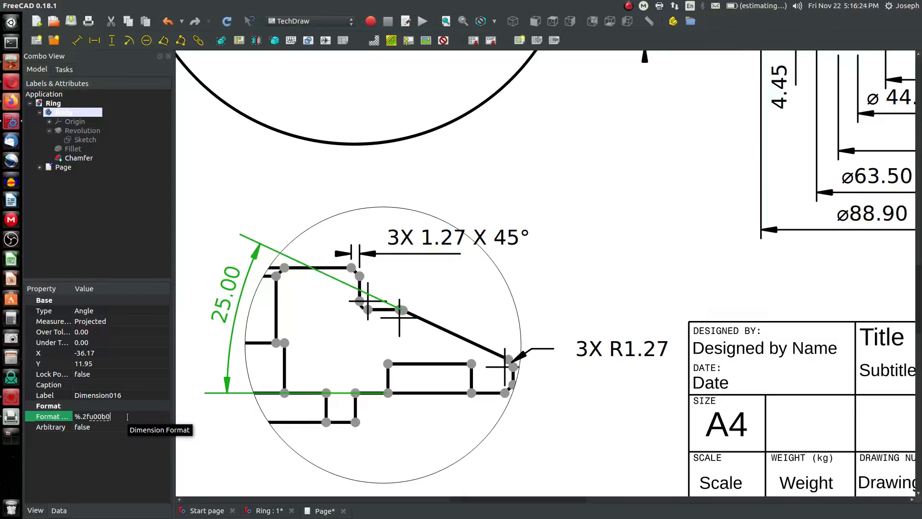
{"action": "key", "text": "Return"}
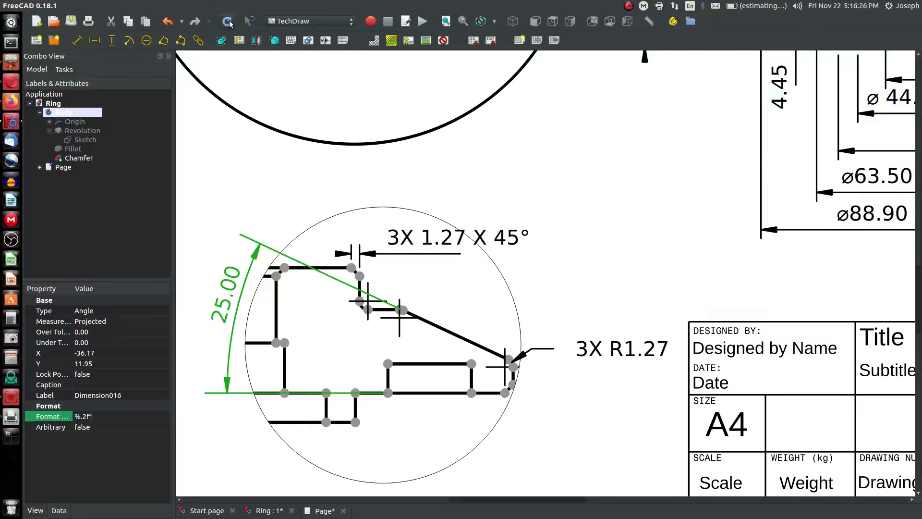
{"action": "left_click_drag", "start_coordinate": [226, 305], "coordinate": [220, 299]}
{"action": "left_click", "coordinate": [249, 191]}
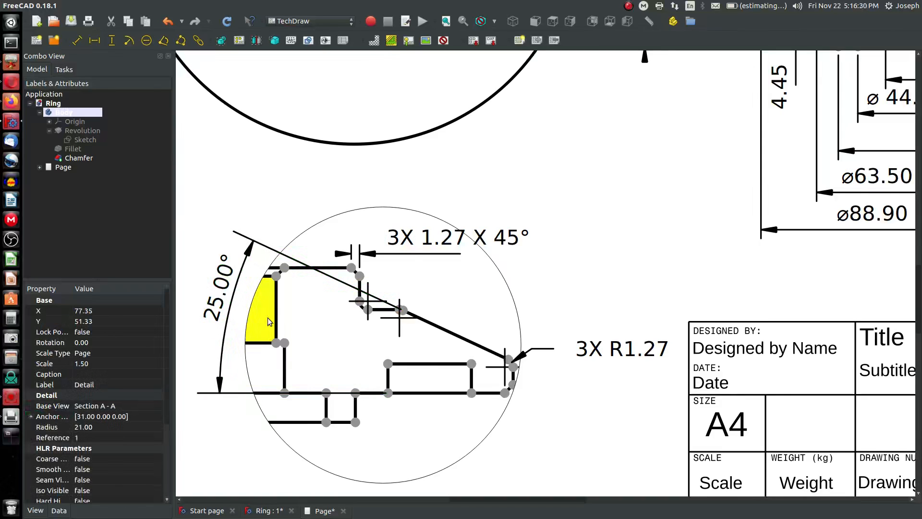
Add a horizontal dimension between the two upper chamfer vertices in the section view and place its label above
{"action": "scroll", "coordinate": [514, 305], "scroll_direction": "down", "scroll_amount": 5}
{"action": "scroll", "coordinate": [614, 270], "scroll_direction": "up", "scroll_amount": 4}
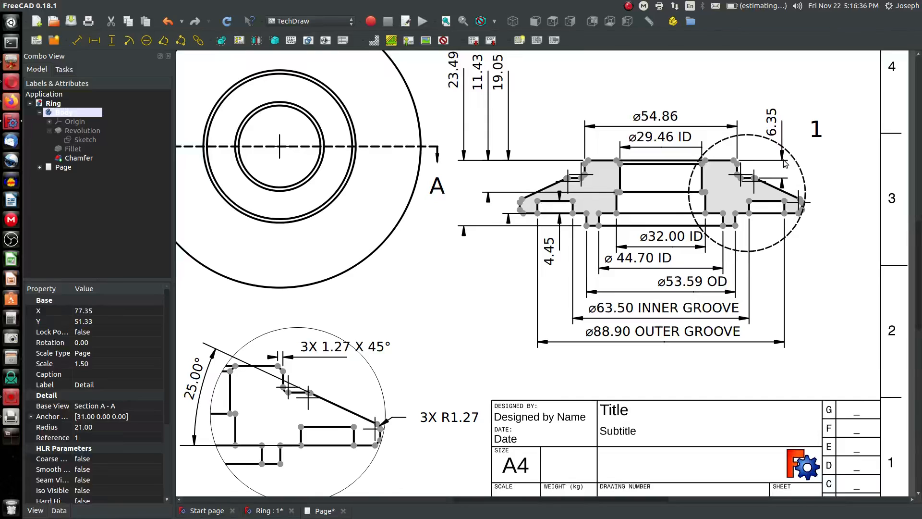
{"action": "scroll", "coordinate": [692, 80], "scroll_direction": "up", "scroll_amount": 2}
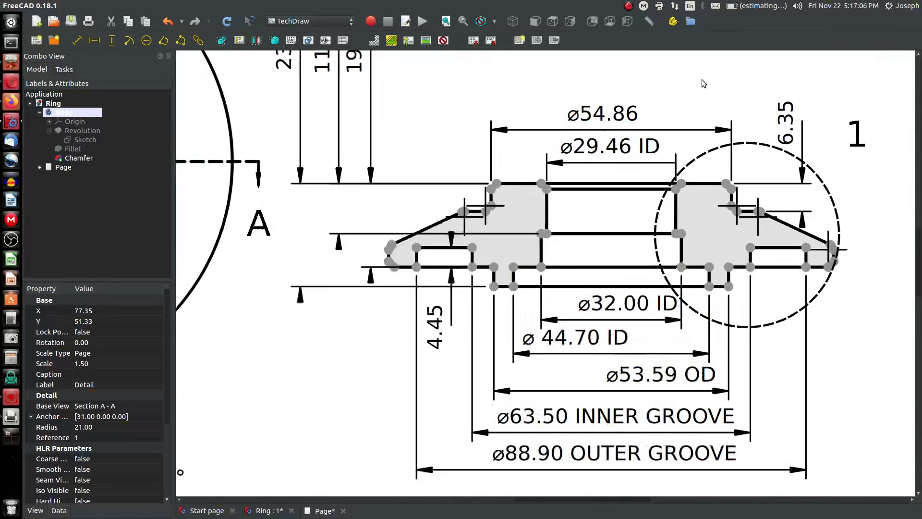
{"action": "scroll", "coordinate": [422, 241], "scroll_direction": "up", "scroll_amount": 3}
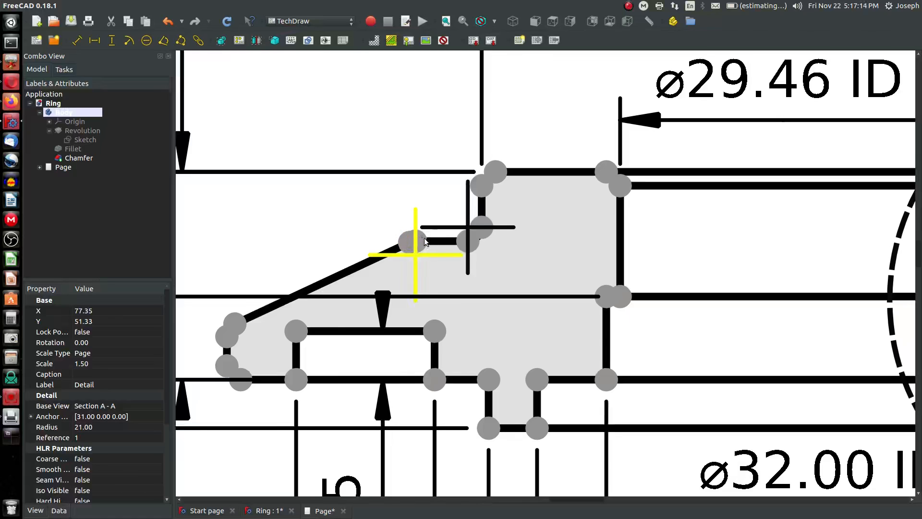
{"action": "left_click", "coordinate": [419, 243]}
{"action": "scroll", "coordinate": [423, 265], "scroll_direction": "down", "scroll_amount": 5}
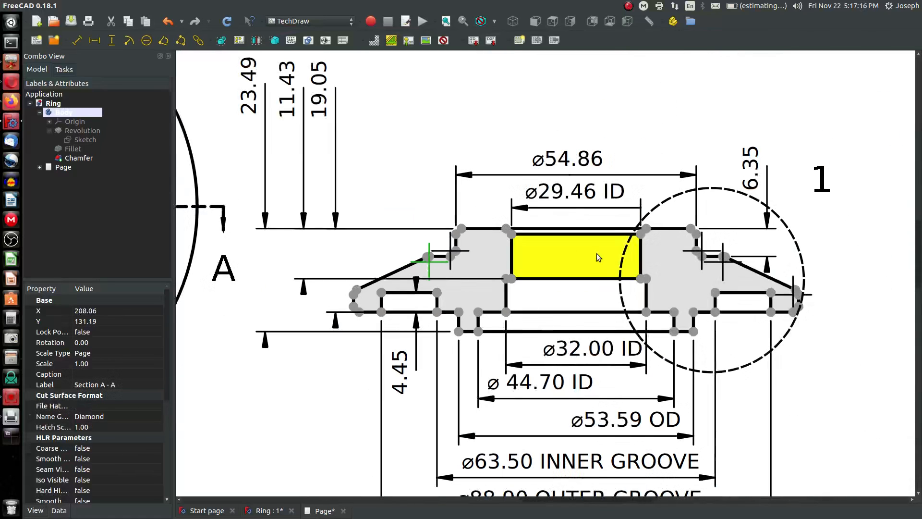
{"action": "scroll", "coordinate": [673, 257], "scroll_direction": "up", "scroll_amount": 2}
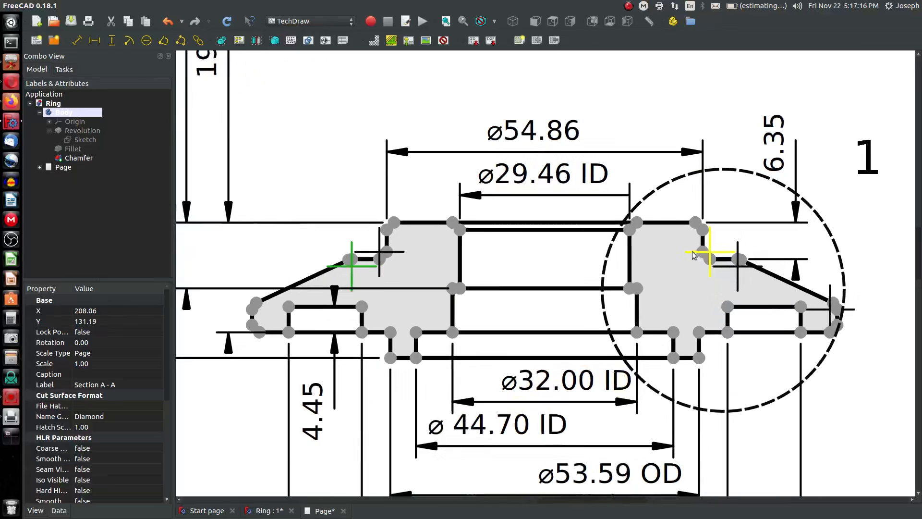
{"action": "left_click", "coordinate": [738, 276]}
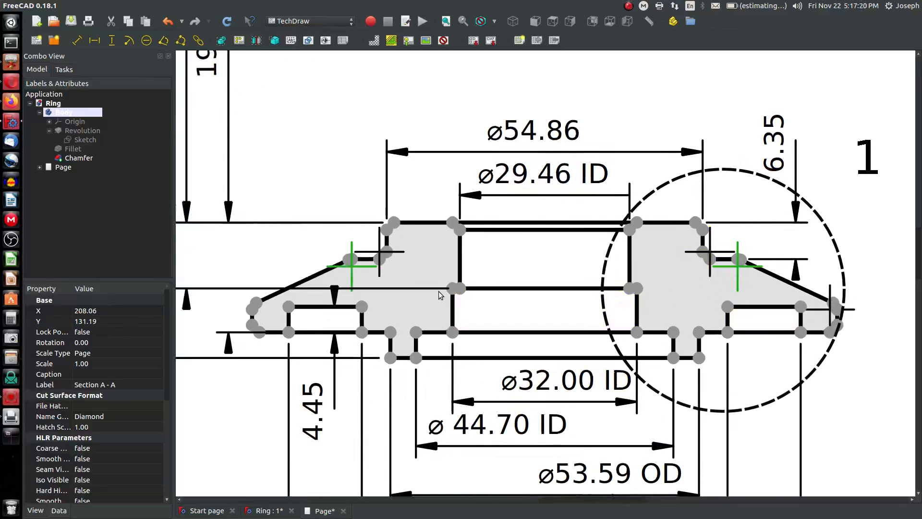
{"action": "left_click", "coordinate": [94, 40]}
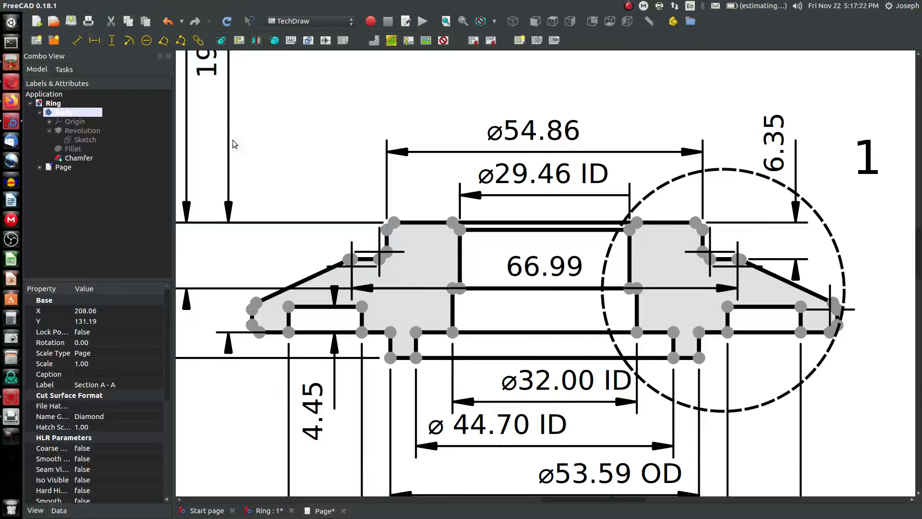
{"action": "left_click_drag", "start_coordinate": [548, 271], "coordinate": [544, 90]}
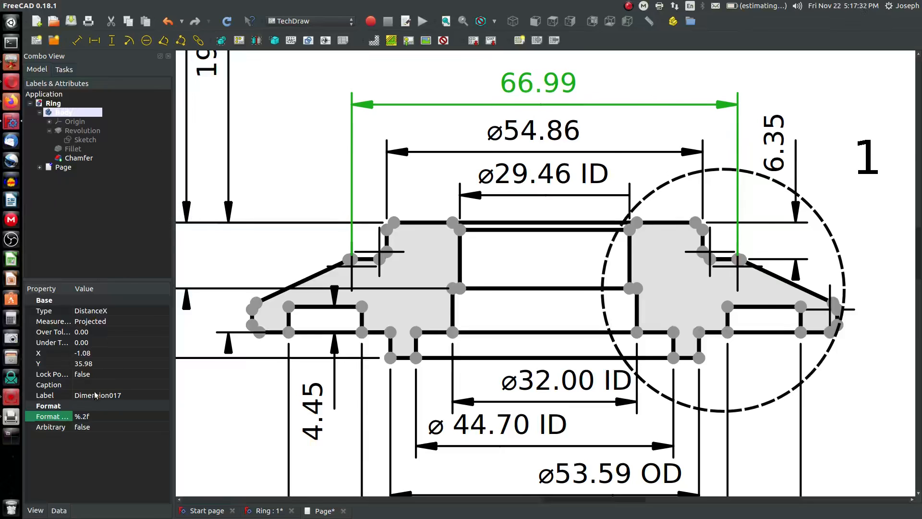
Give the horizontal dimension an over tolerance of 0.75 and an under tolerance of 0.25, then adjust its label
{"action": "left_click", "coordinate": [60, 333]}
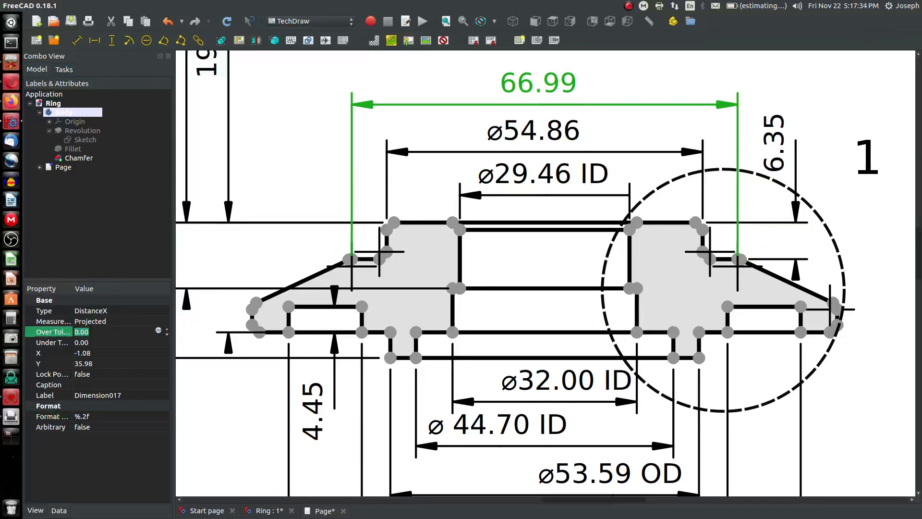
{"action": "type", "text": ".75"}
{"action": "left_click", "coordinate": [88, 342]}
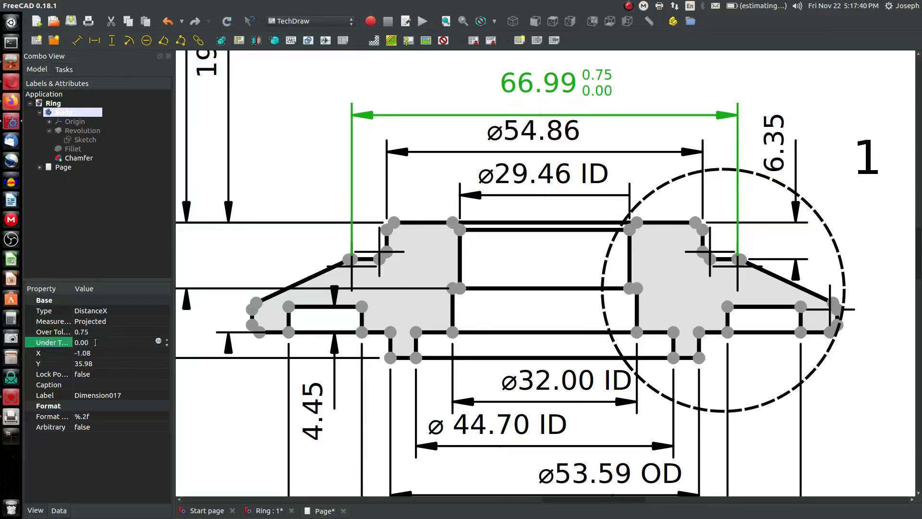
{"action": "type", "text": ".25"}
{"action": "left_click_drag", "start_coordinate": [550, 81], "coordinate": [545, 73]}
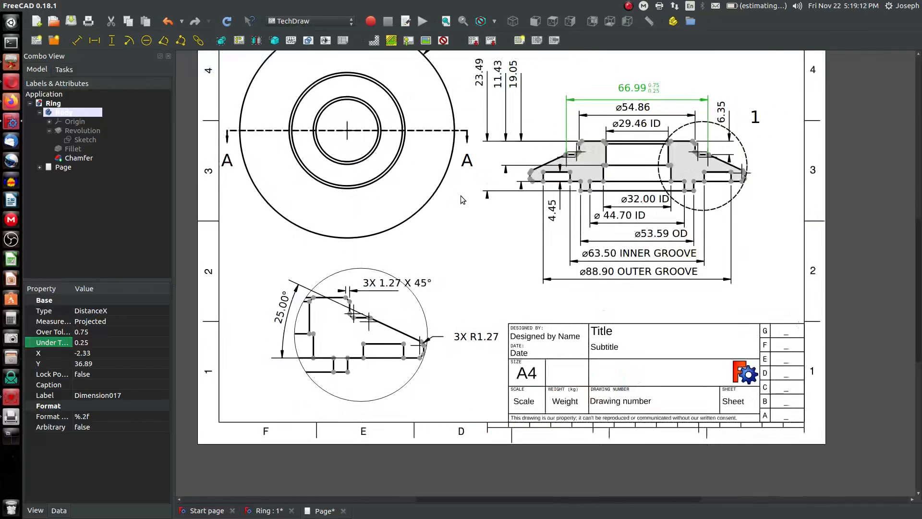
Change the PART OD dimension's format to ø%.2f ± 1.25 PART OD, recompute, and reposition its label
{"action": "scroll", "coordinate": [542, 168], "scroll_direction": "down", "scroll_amount": 2}
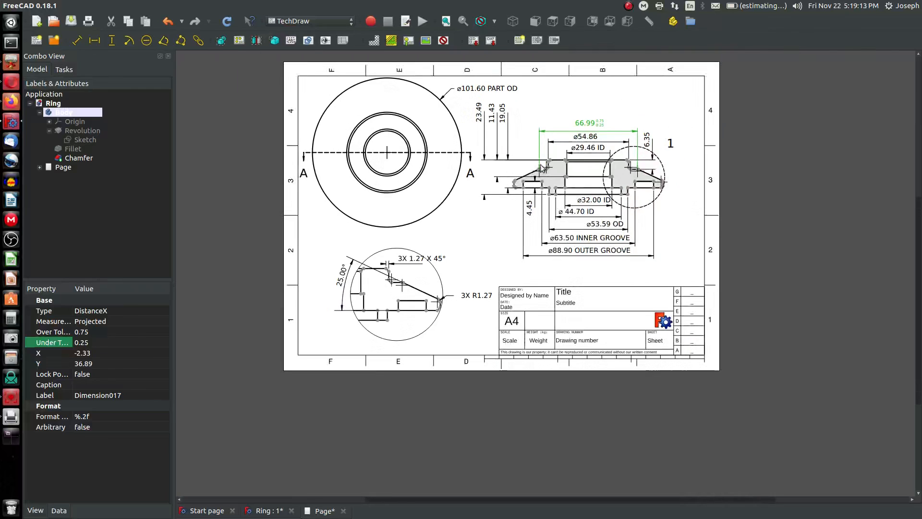
{"action": "scroll", "coordinate": [526, 85], "scroll_direction": "up", "scroll_amount": 3}
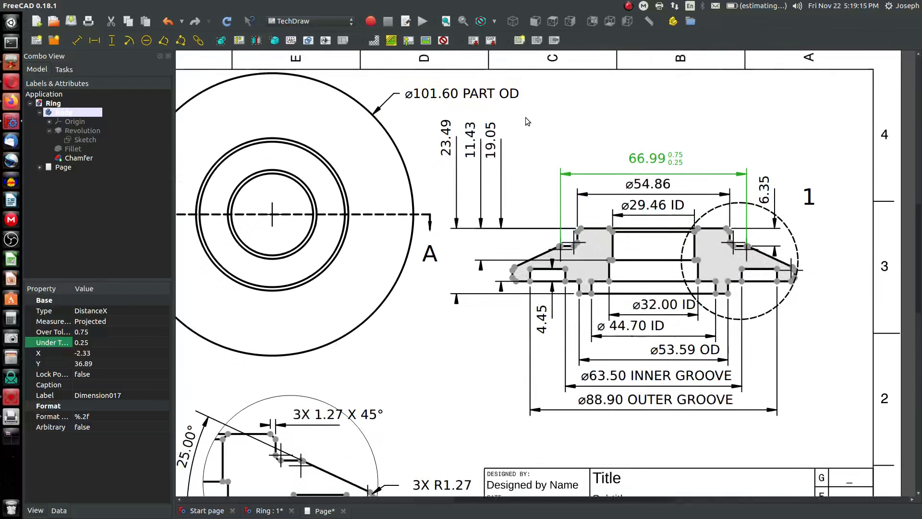
{"action": "scroll", "coordinate": [430, 111], "scroll_direction": "up", "scroll_amount": 1}
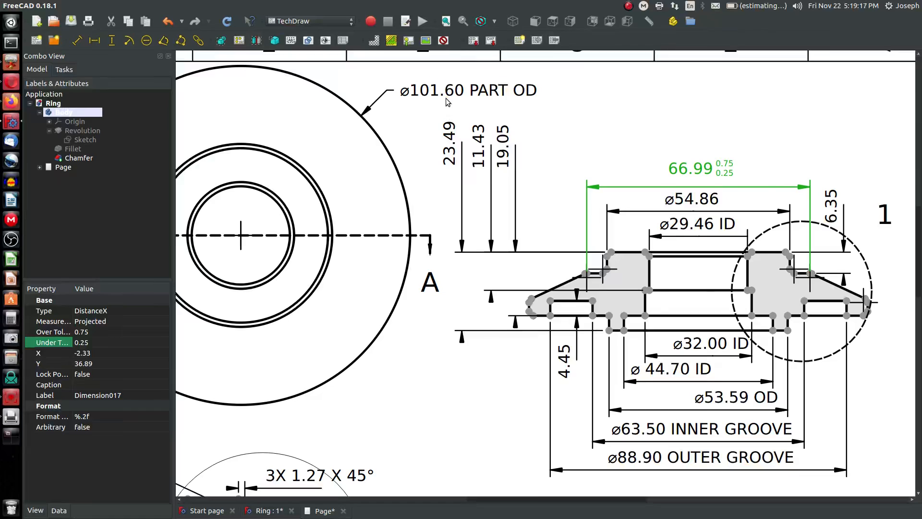
{"action": "left_click", "coordinate": [447, 94]}
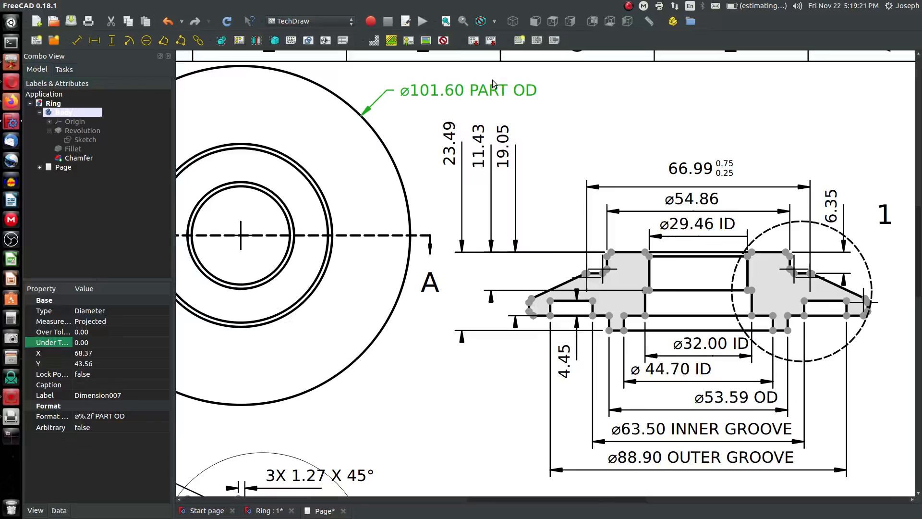
{"action": "left_click", "coordinate": [95, 420]}
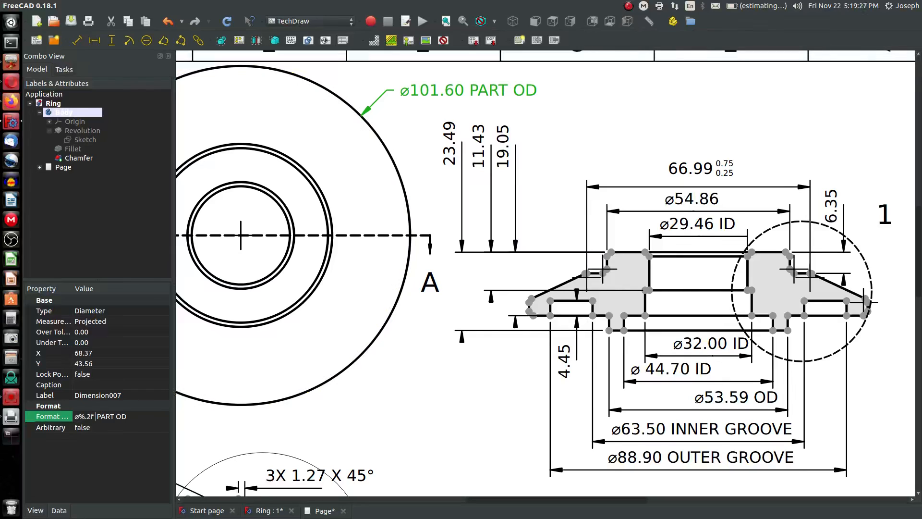
{"action": "type", "text": "u00b1"}
{"action": "key", "text": "space"}
{"action": "type", "text": "1.25"}
{"action": "left_click", "coordinate": [231, 21]}
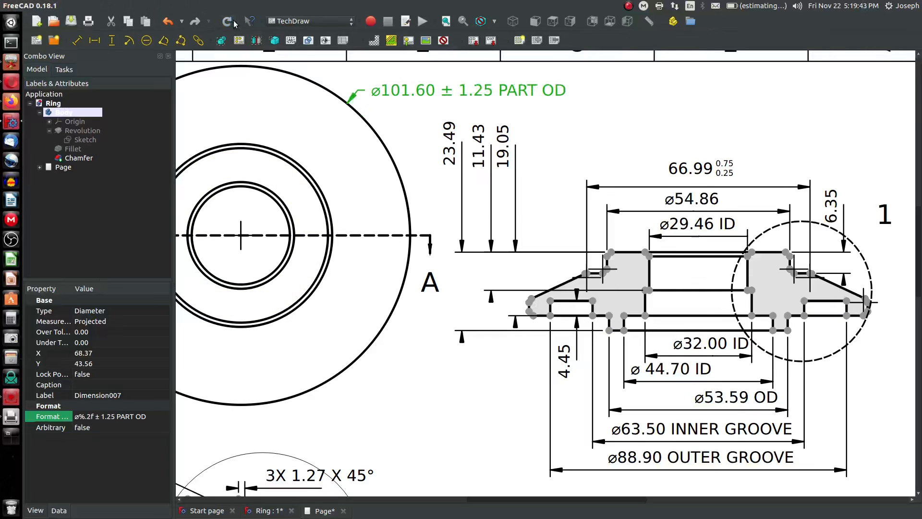
{"action": "left_click_drag", "start_coordinate": [423, 89], "coordinate": [450, 87]}
Show the editable title block fields and set the Title to SMALL RING
{"action": "scroll", "coordinate": [680, 212], "scroll_direction": "down", "scroll_amount": 5}
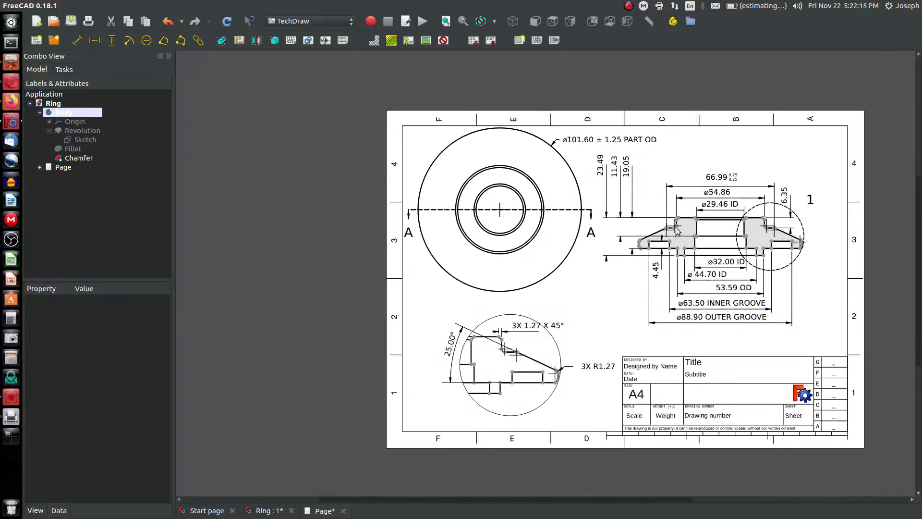
{"action": "scroll", "coordinate": [749, 197], "scroll_direction": "up", "scroll_amount": 1}
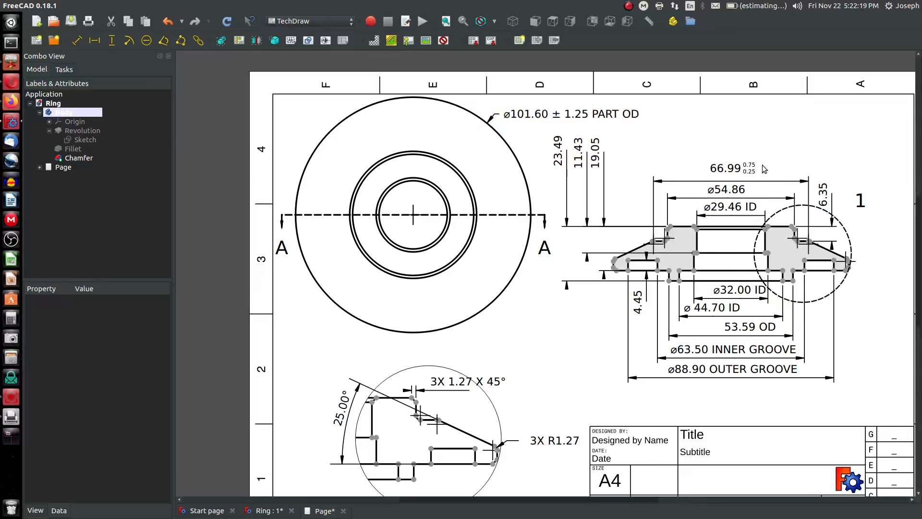
{"action": "scroll", "coordinate": [727, 177], "scroll_direction": "down", "scroll_amount": 1}
{"action": "scroll", "coordinate": [727, 176], "scroll_direction": "down", "scroll_amount": 1}
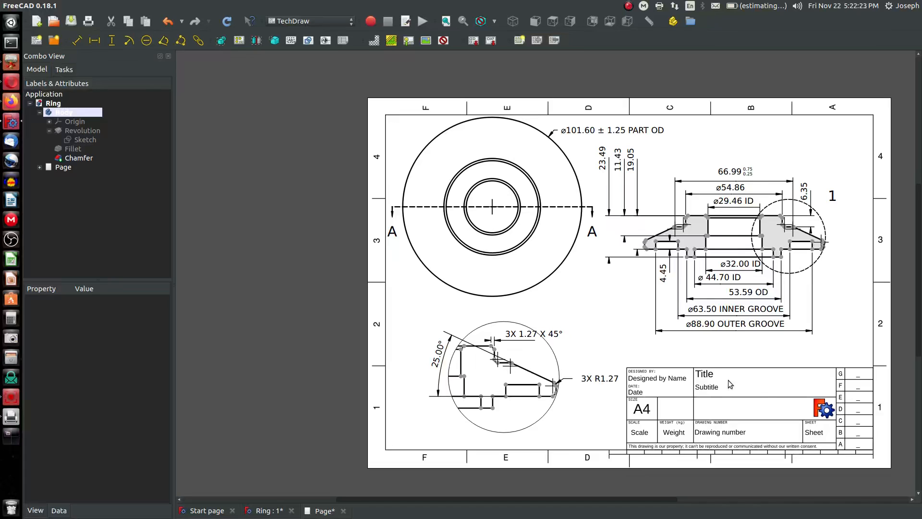
{"action": "scroll", "coordinate": [730, 381], "scroll_direction": "up", "scroll_amount": 2}
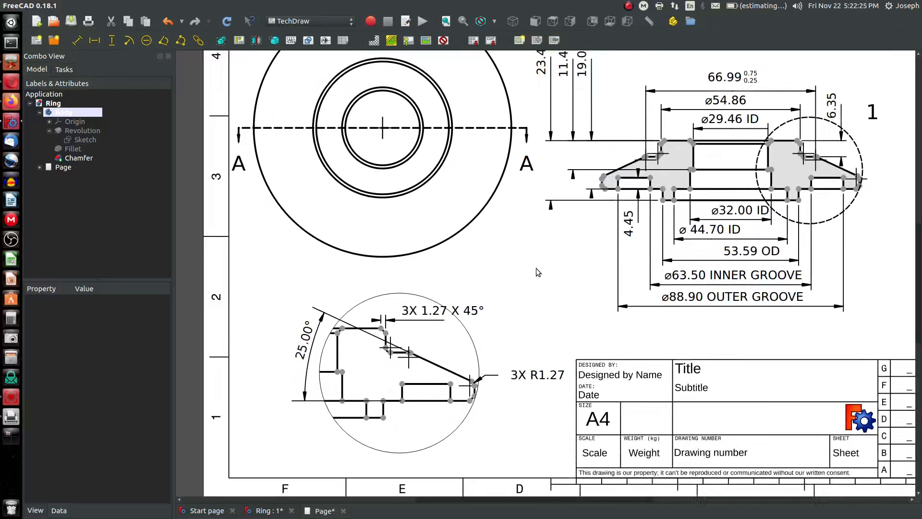
{"action": "scroll", "coordinate": [504, 250], "scroll_direction": "down", "scroll_amount": 1}
{"action": "scroll", "coordinate": [864, 444], "scroll_direction": "up", "scroll_amount": 1}
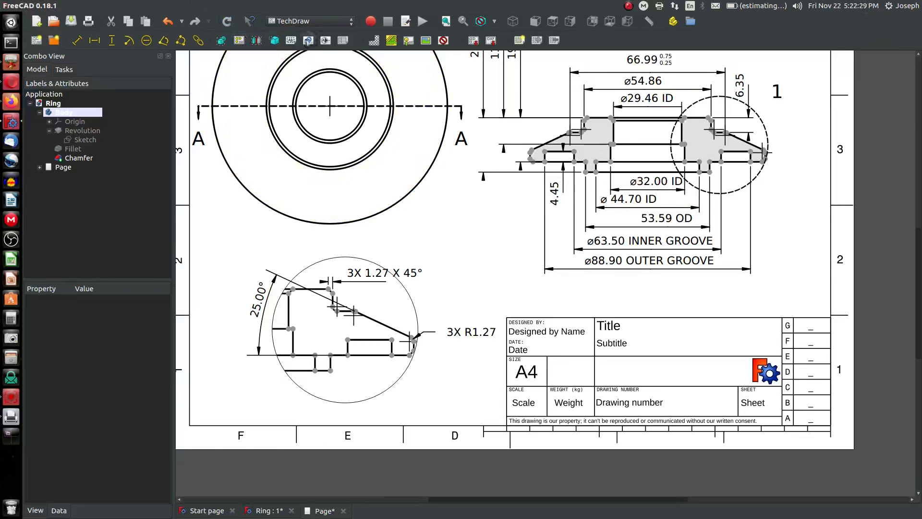
{"action": "left_click", "coordinate": [443, 40]}
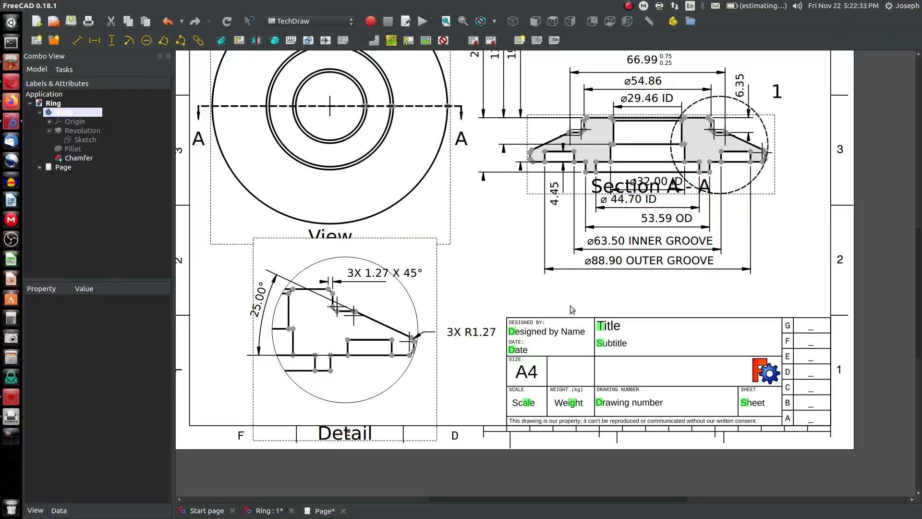
{"action": "left_click", "coordinate": [443, 41]}
{"action": "left_click", "coordinate": [443, 41]}
{"action": "left_click", "coordinate": [600, 328]}
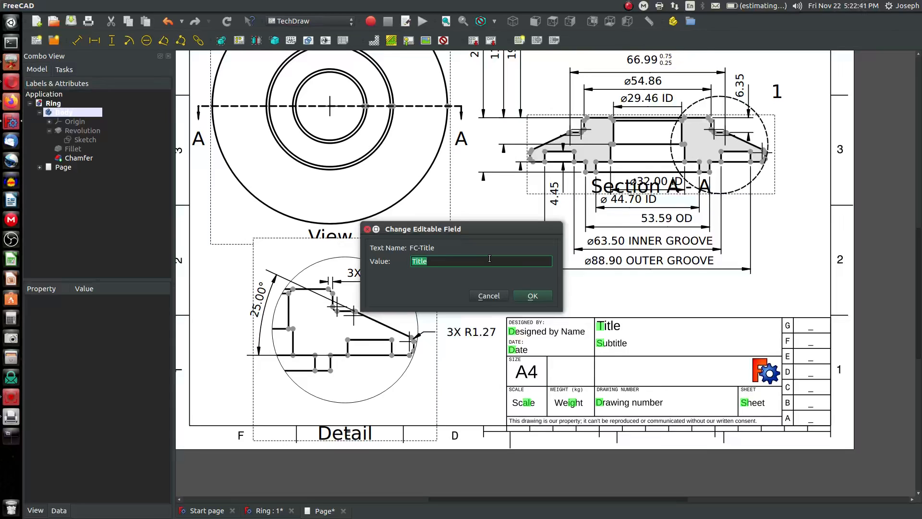
{"action": "type", "text": "Small"}
{"action": "type", "text": "MALL RING"}
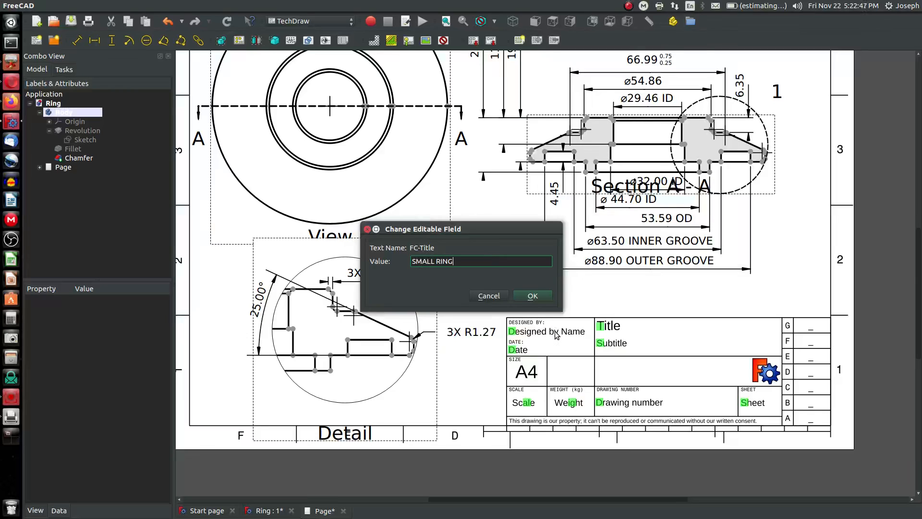
{"action": "left_click", "coordinate": [532, 295]}
Set the title block Subtitle to INTERPRET PER ASME Y14.5 2009
{"action": "left_click", "coordinate": [600, 343]}
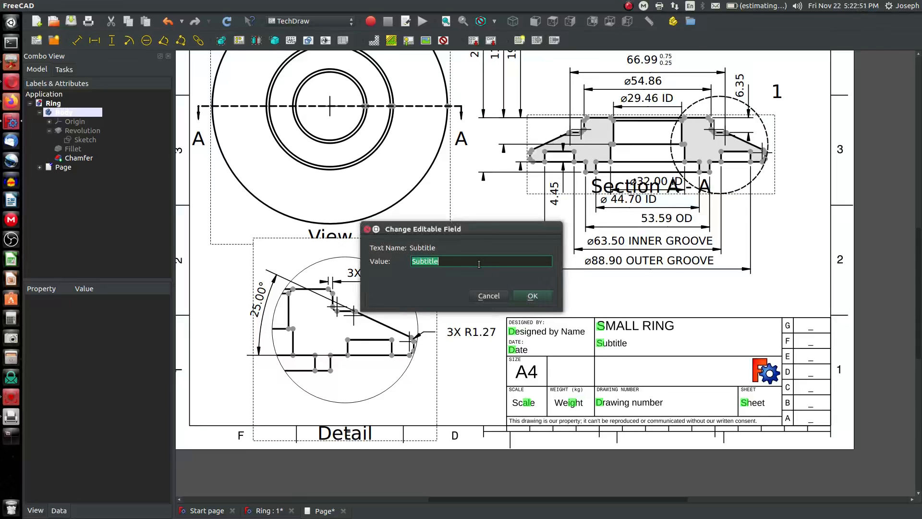
{"action": "type", "text": "INTERPRET"}
{"action": "key", "text": "alt+Tab"}
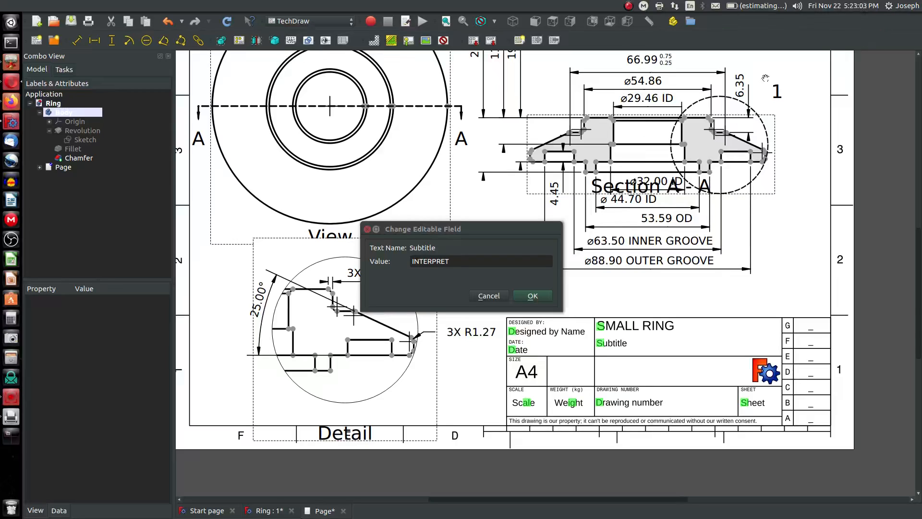
{"action": "left_click", "coordinate": [475, 263]}
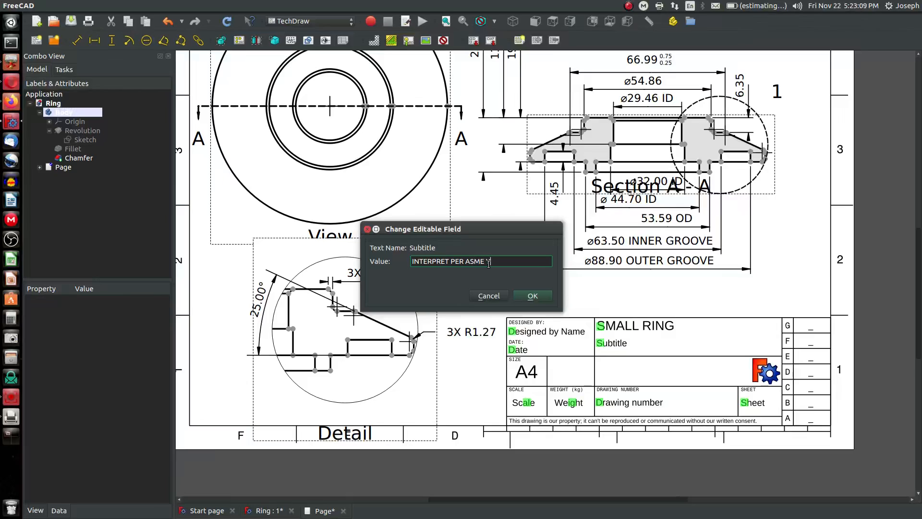
{"action": "type", "text": "PER ASME Y14.5 2009"}
{"action": "left_click", "coordinate": [540, 300]}
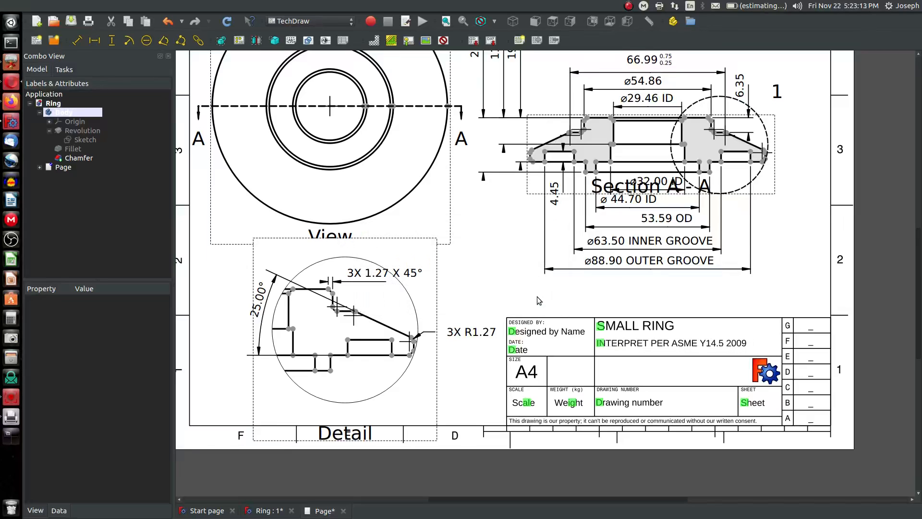
Enter the designer's name in the Designed by field of the title block
{"action": "left_click", "coordinate": [514, 335]}
{"action": "type", "text": "J"}
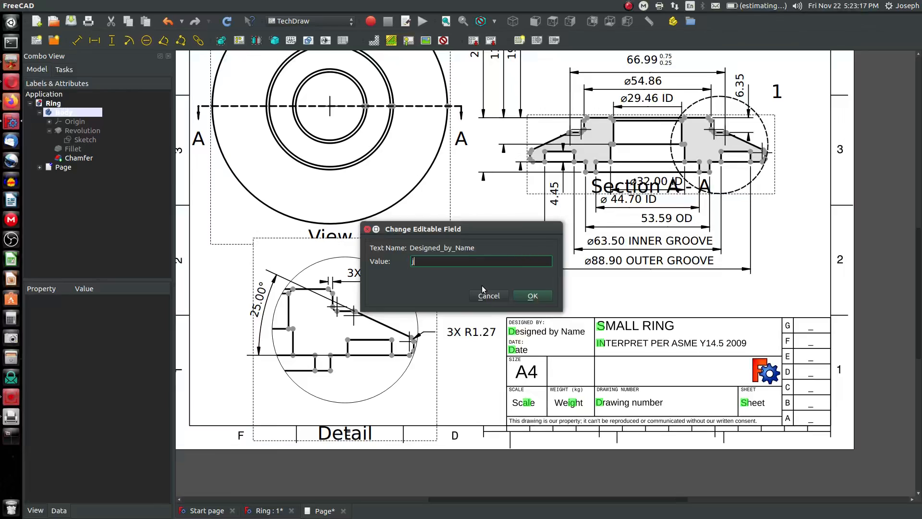
{"action": "type", "text": "oseph"}
{"action": "left_click", "coordinate": [532, 297]}
Set the title block Date field to 22 NOV 2019
{"action": "left_click", "coordinate": [520, 348]}
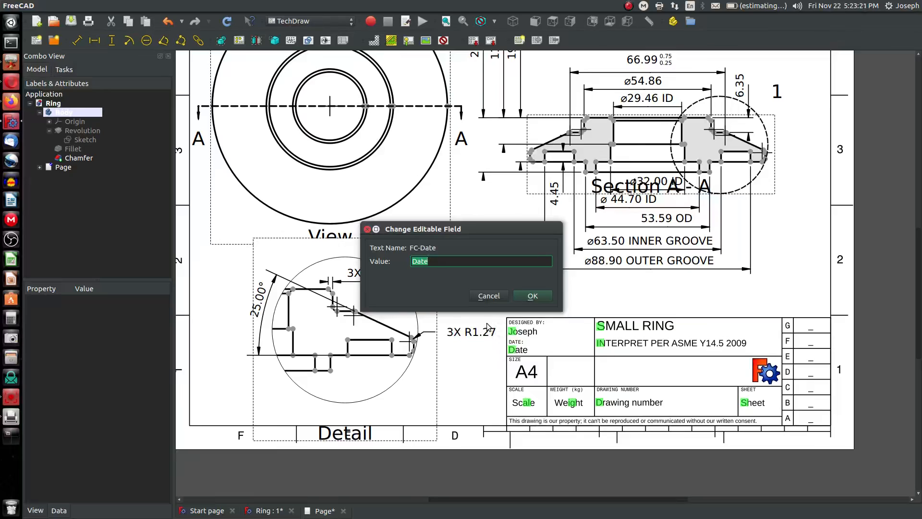
{"action": "type", "text": "22 NOV 2019"}
{"action": "key", "text": "Return"}
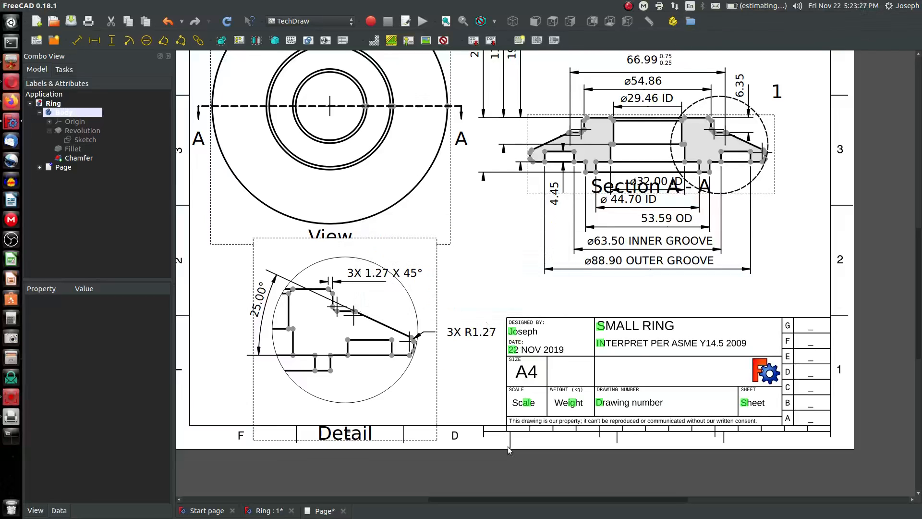
Set the title block Scale field to .75
{"action": "left_click", "coordinate": [527, 403]}
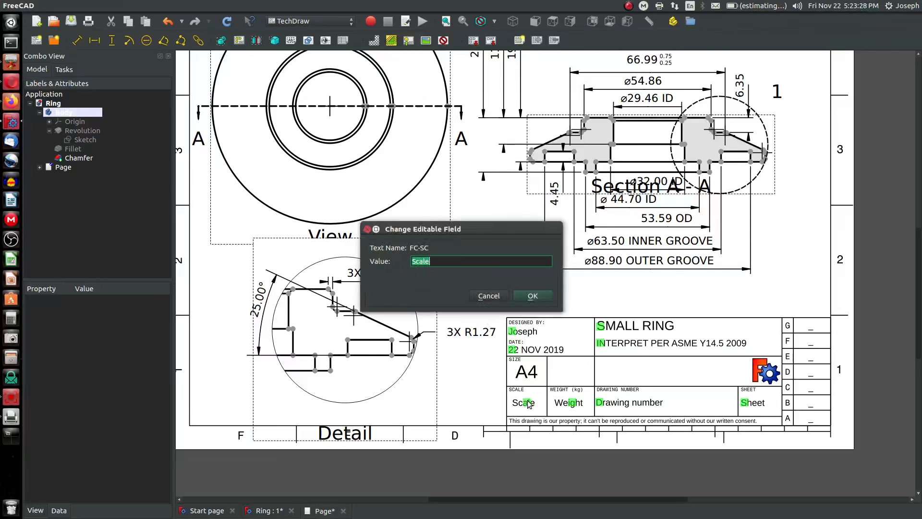
{"action": "left_click", "coordinate": [439, 265]}
{"action": "left_click_drag", "start_coordinate": [439, 265], "coordinate": [315, 249]}
{"action": "type", "text": ".75"}
{"action": "left_click", "coordinate": [533, 295]}
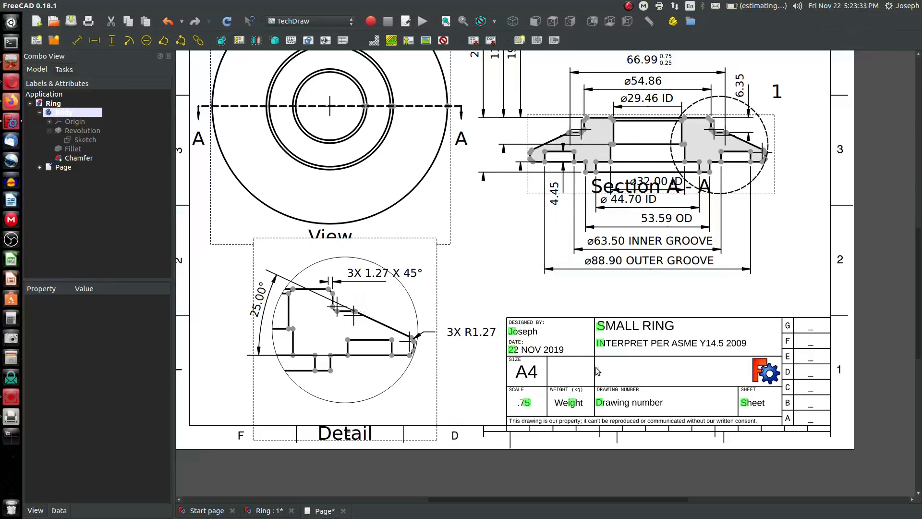
Set the title block Weight field to .5KG
{"action": "left_click", "coordinate": [575, 406]}
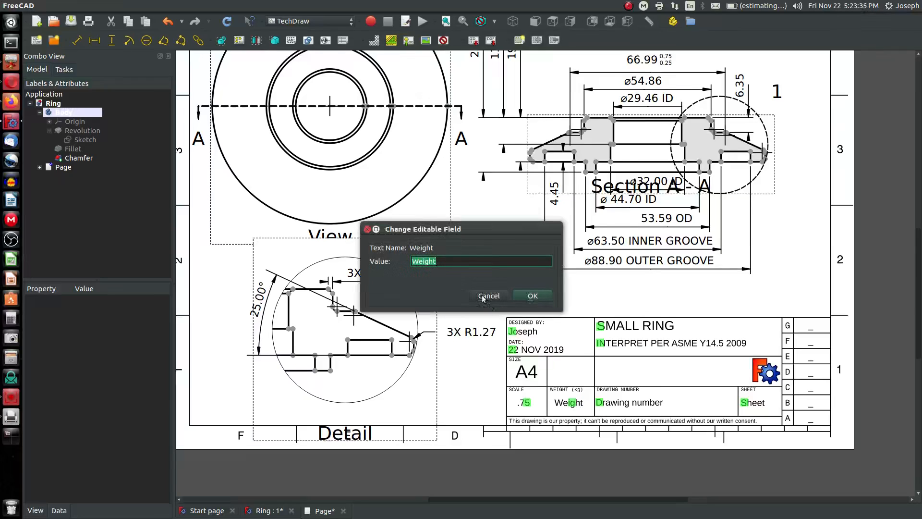
{"action": "type", "text": ".5kg"}
{"action": "key", "text": "BackSpace"}
{"action": "key", "text": "BackSpace"}
{"action": "type", "text": "G"}
{"action": "key", "text": "BackSpace"}
{"action": "type", "text": "KG"}
{"action": "left_click", "coordinate": [533, 296]}
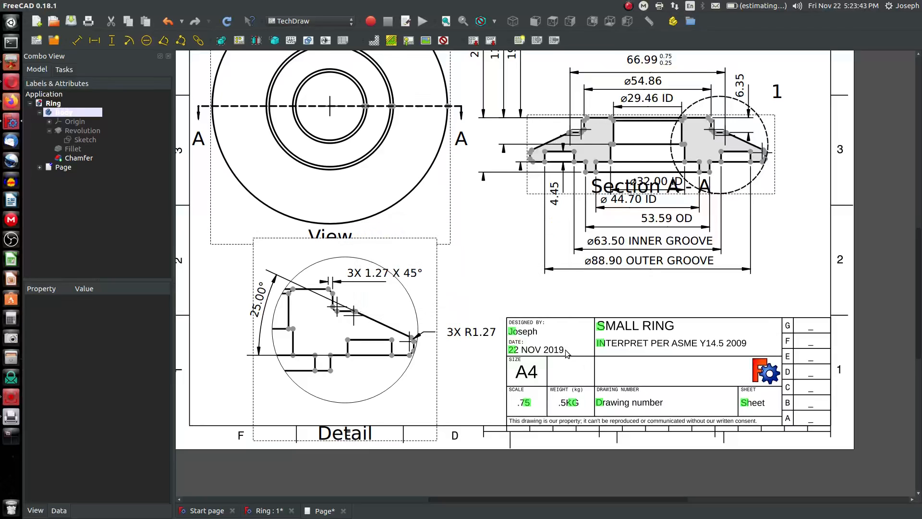
Set the title block Drawing number to C17-0035
{"action": "double_click", "coordinate": [600, 408]}
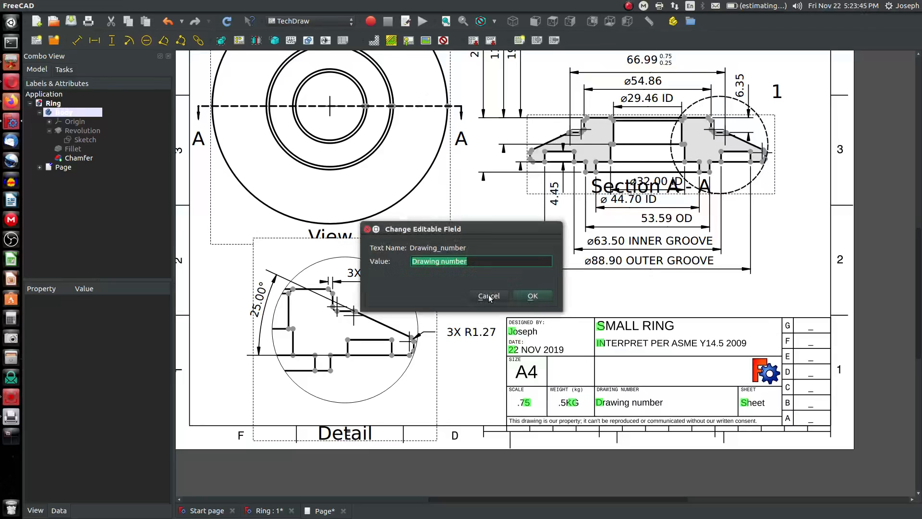
{"action": "type", "text": "C17-0035"}
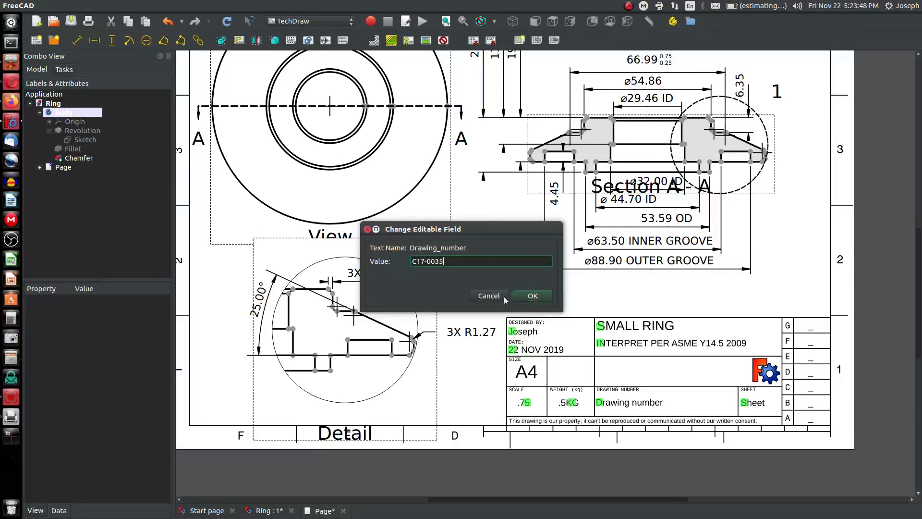
{"action": "left_click", "coordinate": [533, 296]}
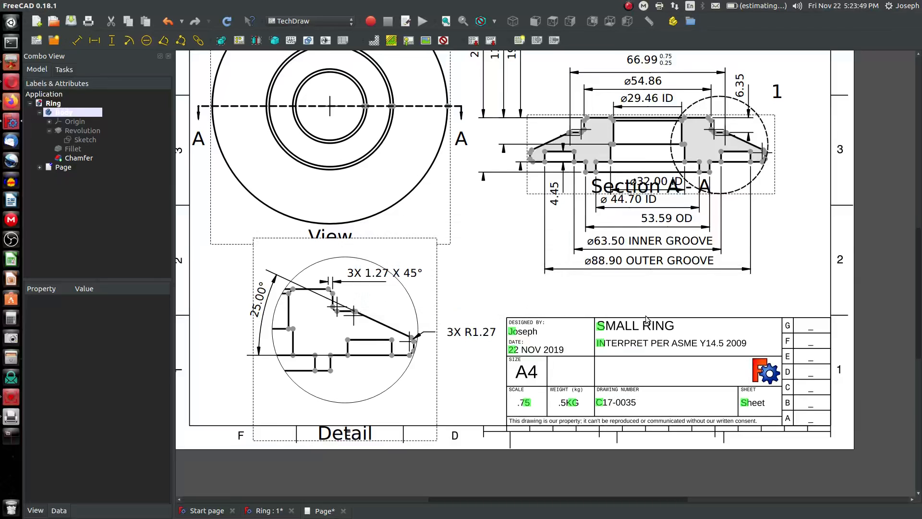
Set the title block Sheet field to 1 OF 1
{"action": "double_click", "coordinate": [744, 406]}
{"action": "type", "text": "1 OF 1"}
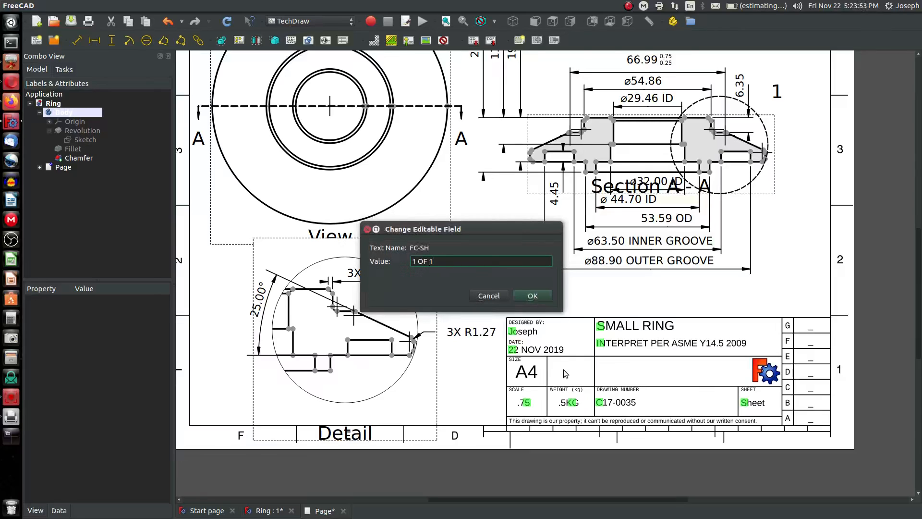
{"action": "left_click", "coordinate": [540, 297]}
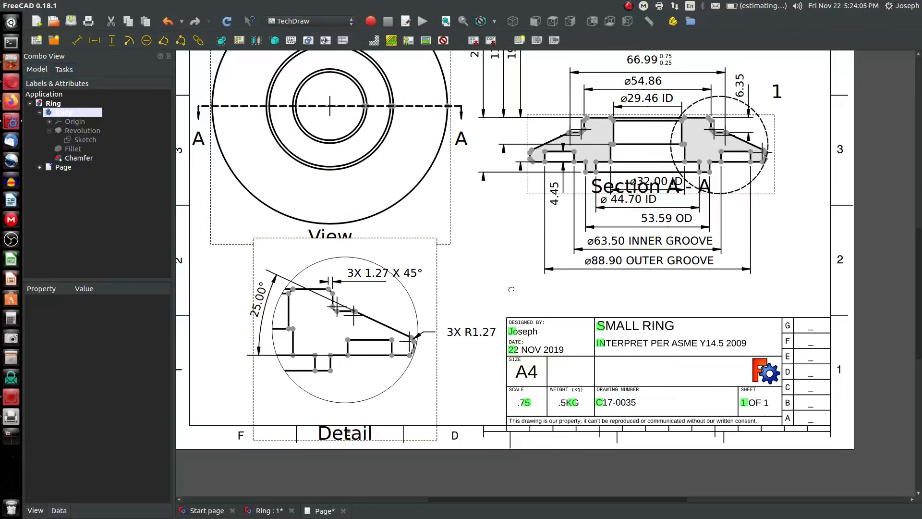
Insert a new text annotation on the drawing page
{"action": "left_click", "coordinate": [291, 41]}
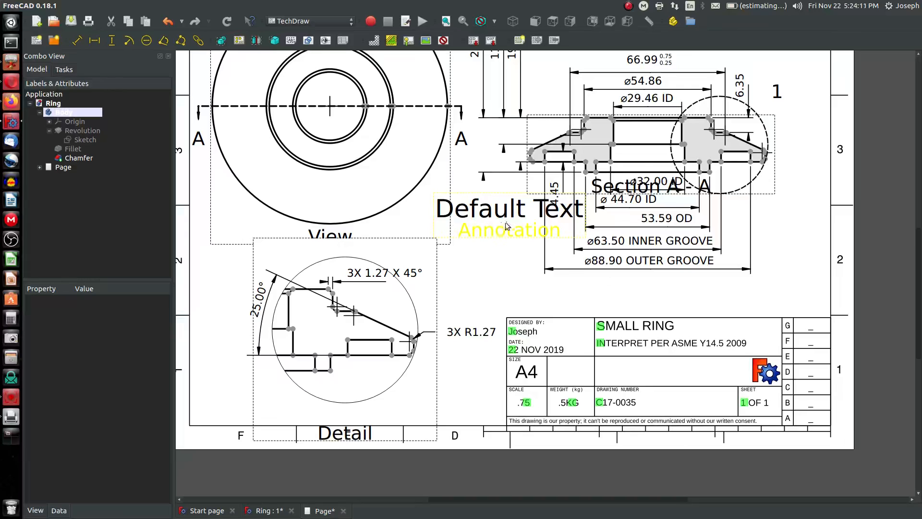
{"action": "left_click", "coordinate": [443, 40]}
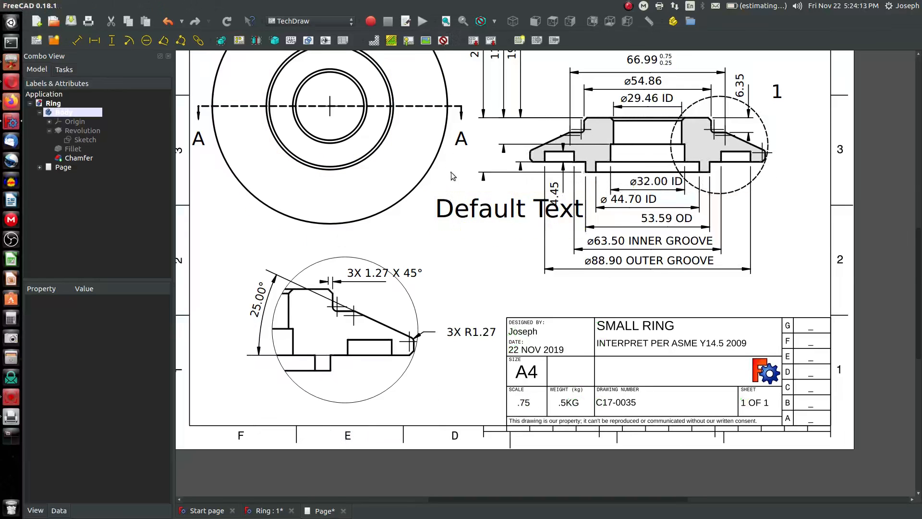
{"action": "left_click", "coordinate": [443, 40]}
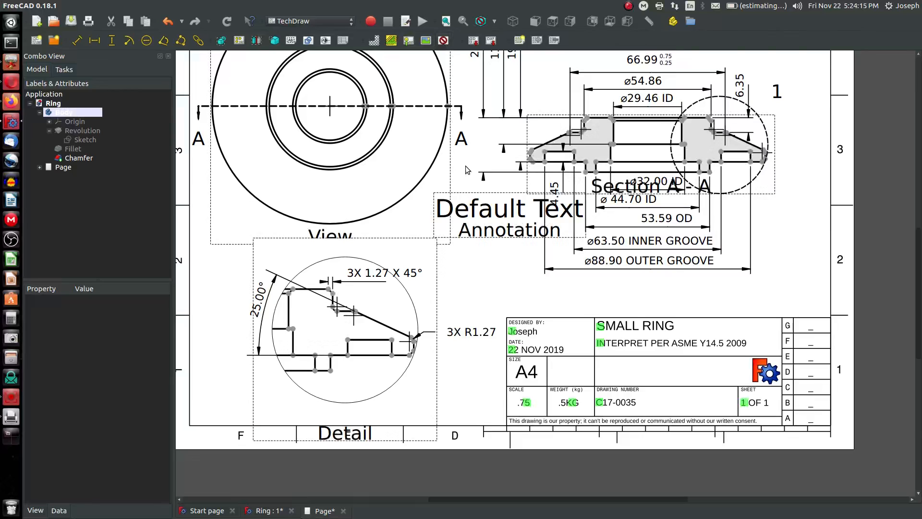
Change the annotation's text to A
{"action": "left_click", "coordinate": [484, 215]}
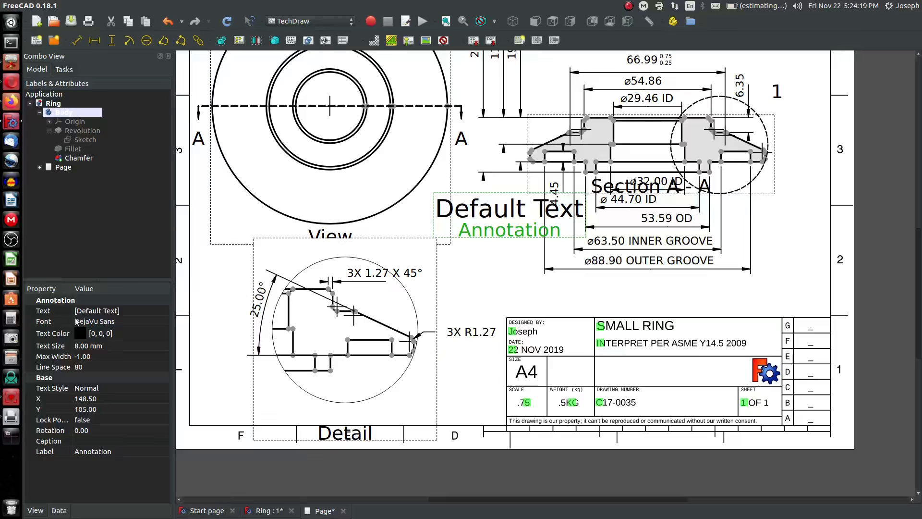
{"action": "left_click", "coordinate": [101, 311]}
{"action": "left_click", "coordinate": [164, 311]}
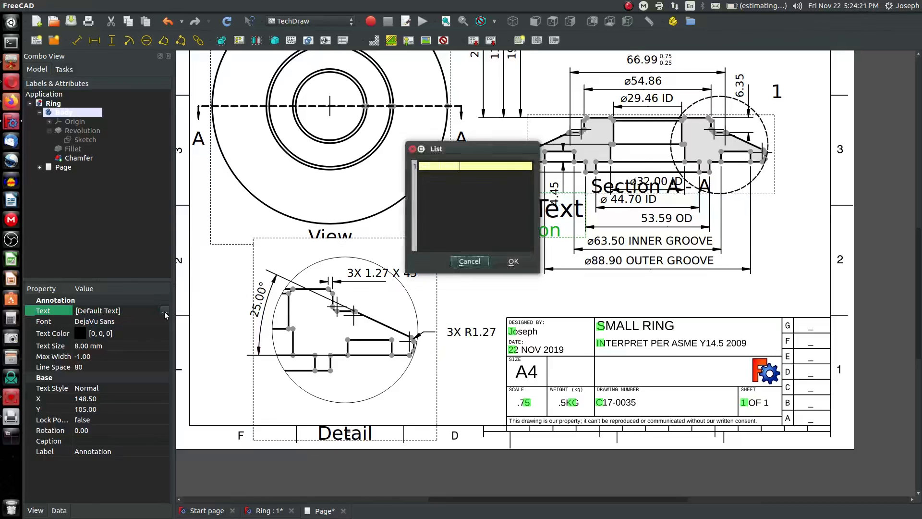
{"action": "left_click", "coordinate": [465, 166]}
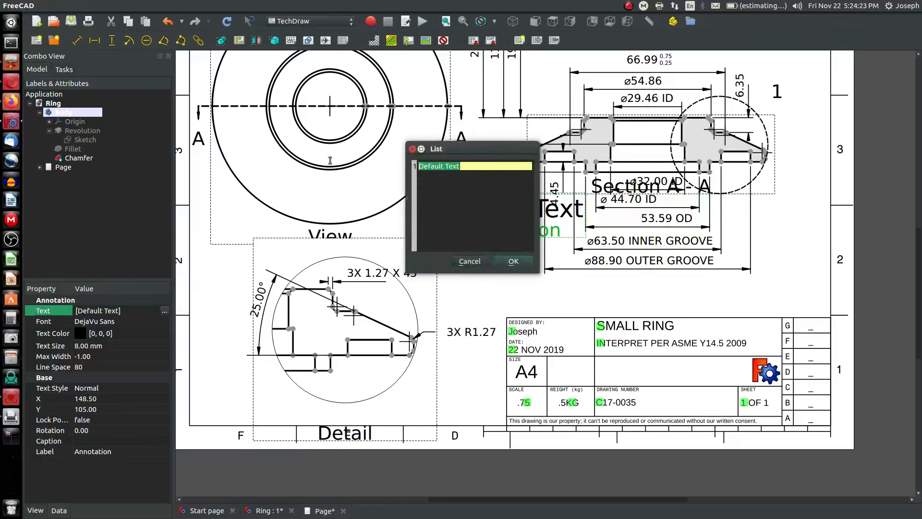
{"action": "key", "text": "ctrl+a"}
{"action": "key", "text": "BackSpace"}
{"action": "type", "text": "A"}
{"action": "left_click", "coordinate": [514, 261]}
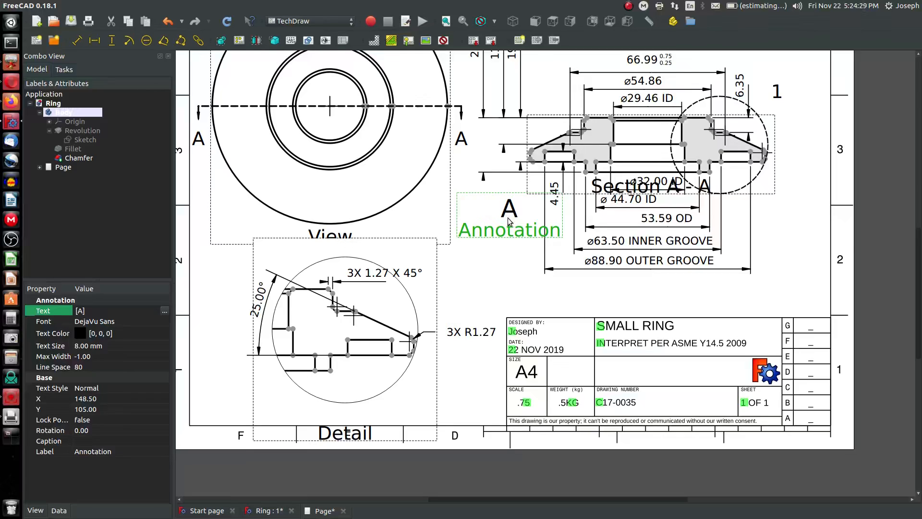
Set the annotation's text size to 3 mm
{"action": "left_click", "coordinate": [97, 346]}
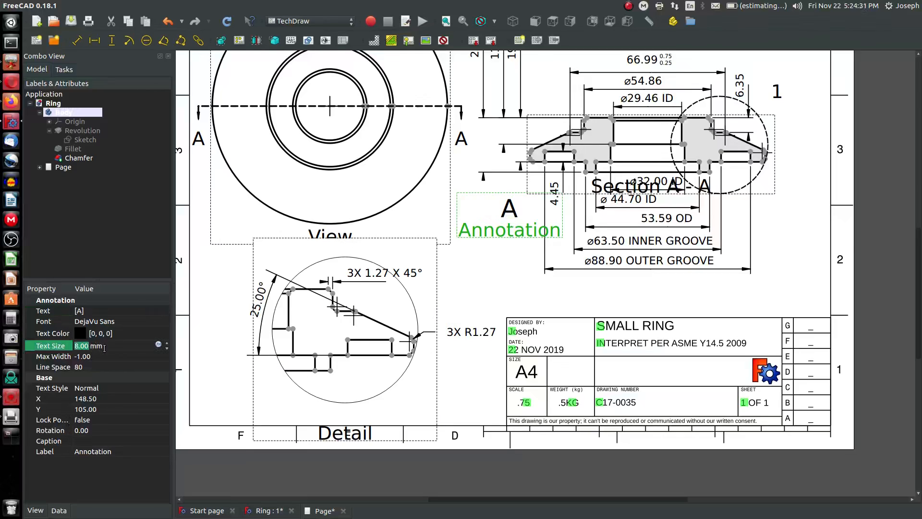
{"action": "type", "text": "3"}
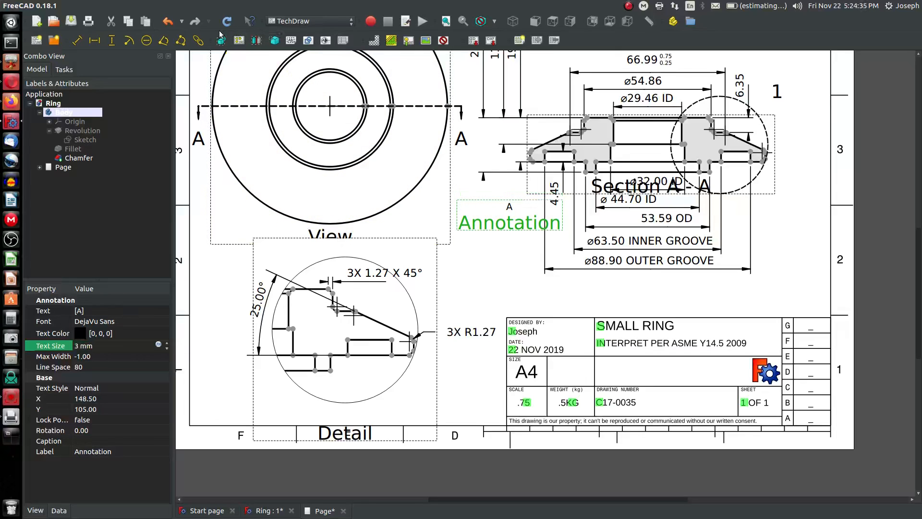
{"action": "left_click", "coordinate": [512, 212]}
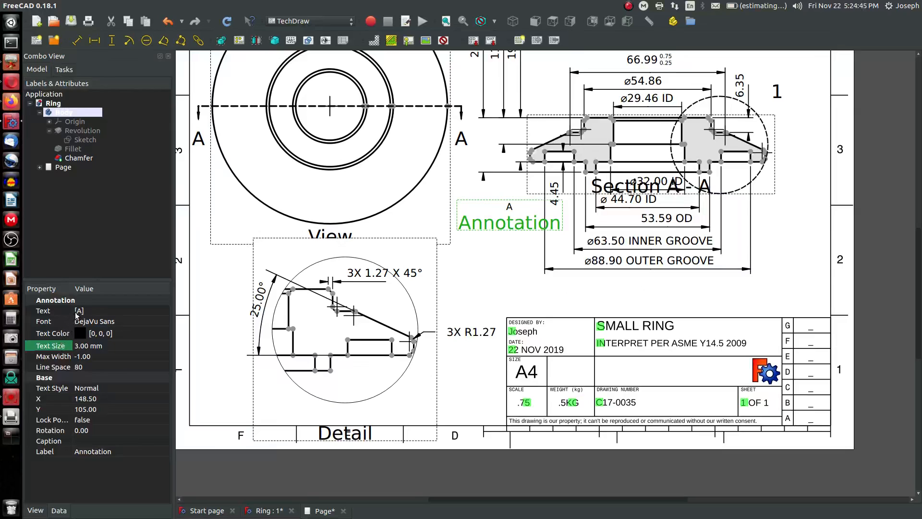
Set the annotation's text to JBL
{"action": "left_click", "coordinate": [101, 311]}
{"action": "left_click", "coordinate": [164, 312]}
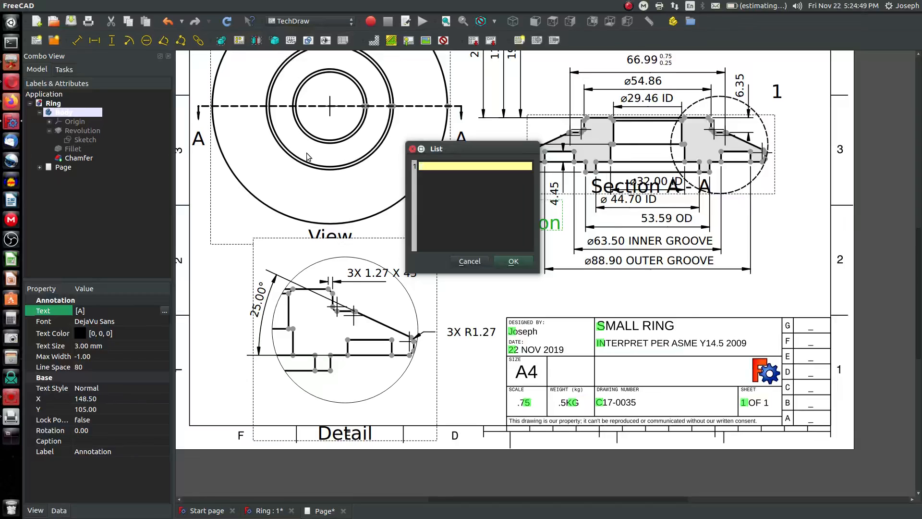
{"action": "left_click", "coordinate": [512, 261]}
Move the JBL annotation into the title block's bottom revision cell next to A
{"action": "left_click_drag", "start_coordinate": [469, 208], "coordinate": [470, 215]}
{"action": "left_click_drag", "start_coordinate": [485, 231], "coordinate": [781, 438]}
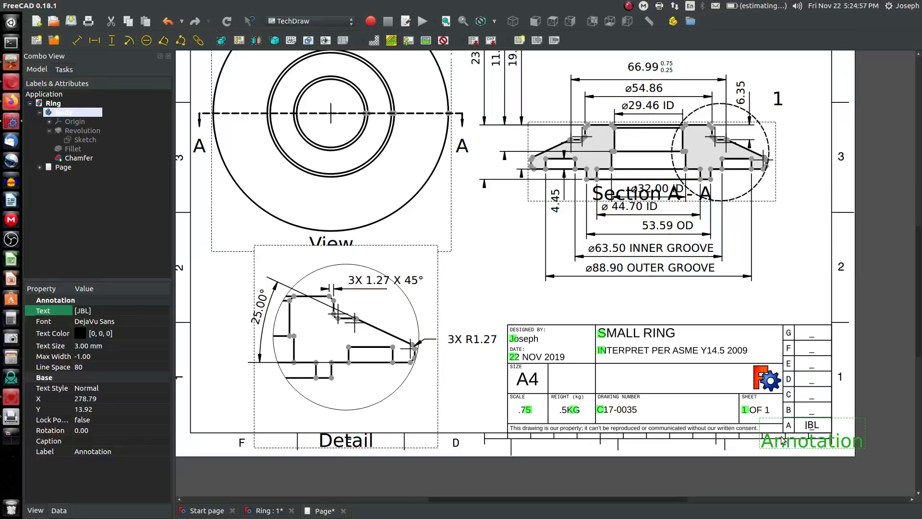
{"action": "left_click", "coordinate": [461, 295]}
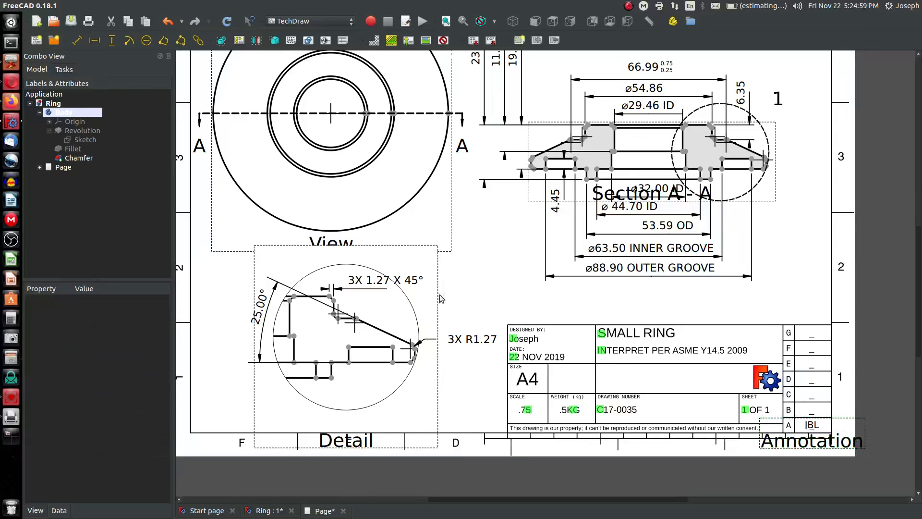
Move the detail view to the right, beside the title block
{"action": "left_click_drag", "start_coordinate": [436, 295], "coordinate": [449, 298]}
{"action": "left_click_drag", "start_coordinate": [484, 344], "coordinate": [505, 314]}
{"action": "left_click_drag", "start_coordinate": [450, 302], "coordinate": [505, 300]}
{"action": "left_click", "coordinate": [498, 238]}
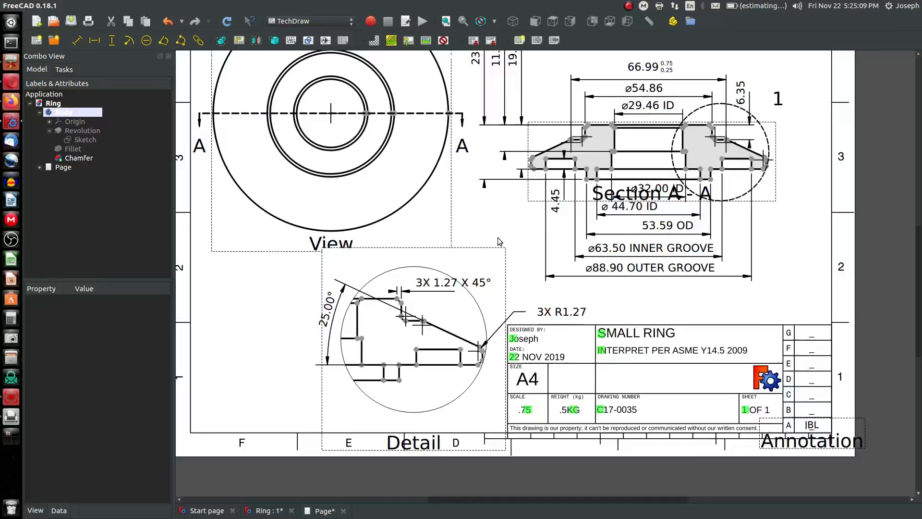
Insert a second text annotation and move it to the left side of the sheet above the detail view
{"action": "scroll", "coordinate": [498, 237], "scroll_direction": "down", "scroll_amount": 3}
{"action": "scroll", "coordinate": [305, 310], "scroll_direction": "up", "scroll_amount": 4}
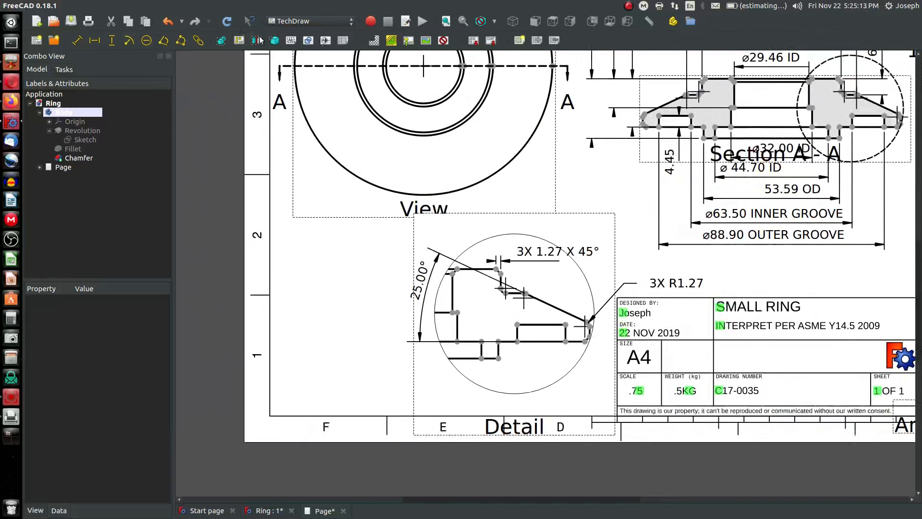
{"action": "left_click", "coordinate": [292, 40]}
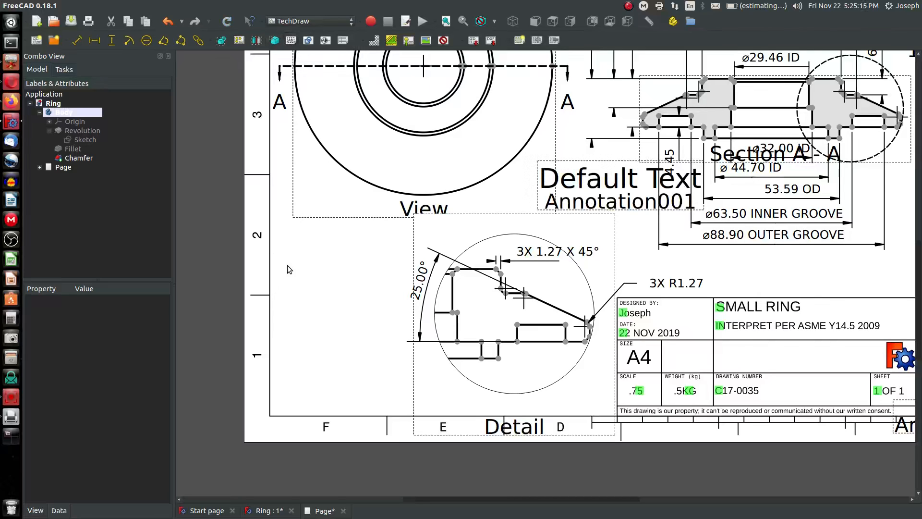
{"action": "left_click", "coordinate": [575, 162]}
{"action": "mouse_move", "coordinate": [575, 162]}
{"action": "left_mouse_down"}
{"action": "mouse_move", "coordinate": [300, 238]}
{"action": "mouse_move", "coordinate": [318, 240]}
{"action": "mouse_move", "coordinate": [312, 236]}
{"action": "left_mouse_up"}
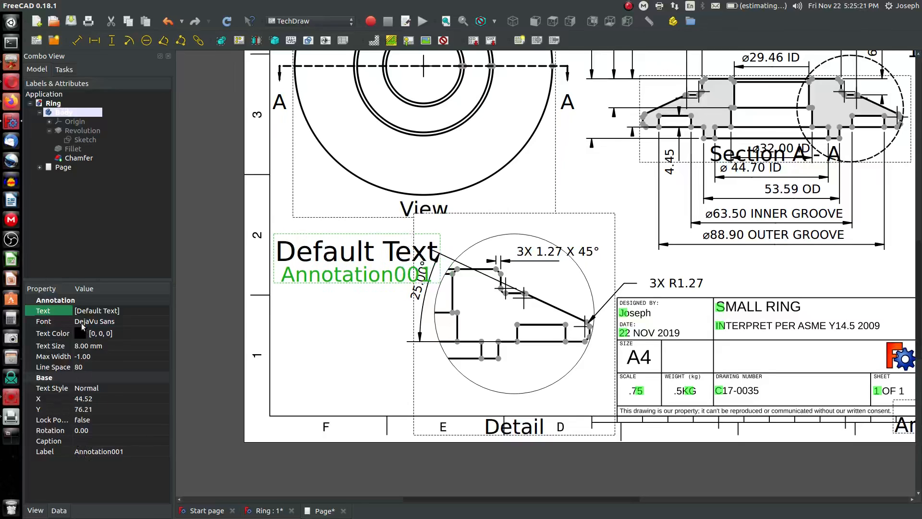
Enter the notes text with lines NOTES:, 1. BURRS MUST BE REMOVED and 2. MATERIAL TO PASS INSPECTIO
{"action": "left_click", "coordinate": [92, 311]}
{"action": "left_click", "coordinate": [165, 312]}
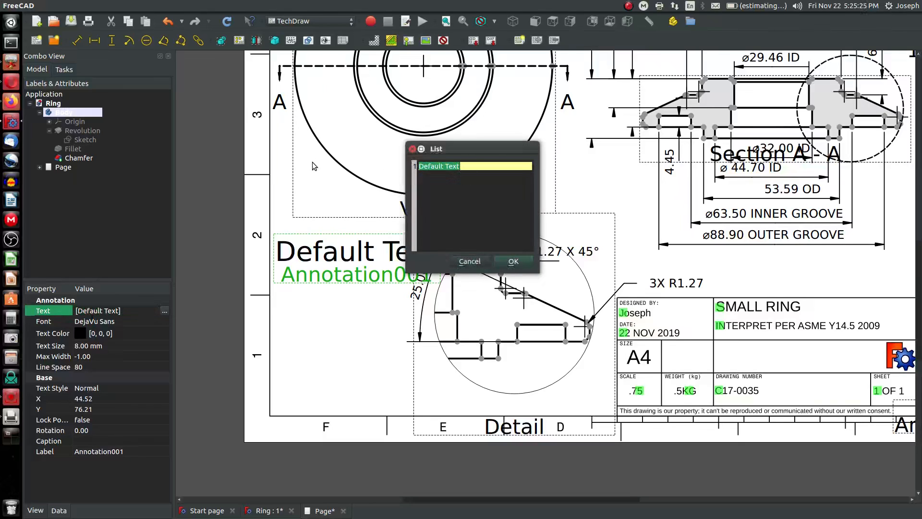
{"action": "key", "text": "BackSpace"}
{"action": "type", "text": "NOTES:"}
{"action": "key", "text": "Return"}
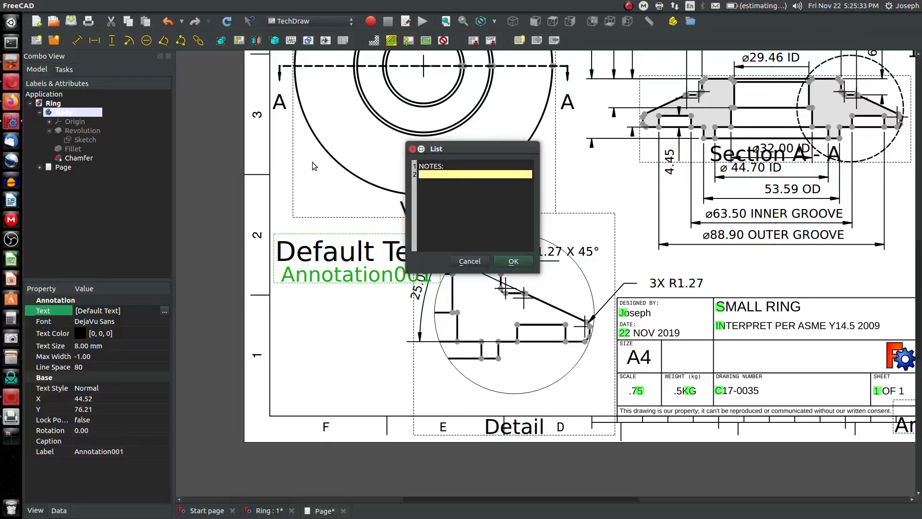
{"action": "type", "text": "DIM"}
{"action": "key", "text": "Return"}
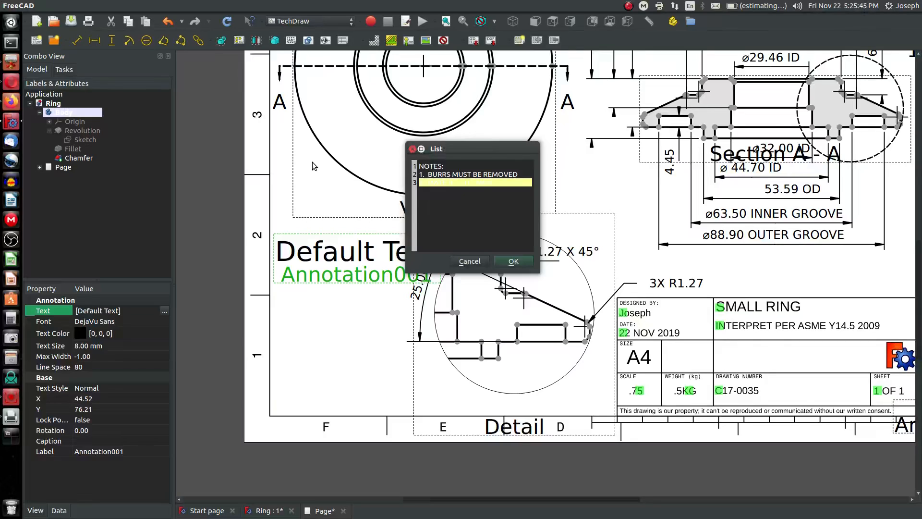
{"action": "key", "text": "Return"}
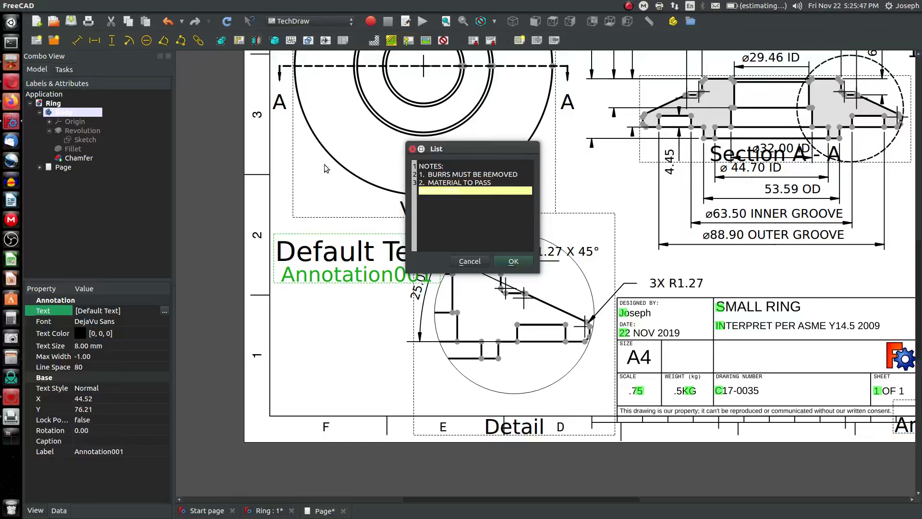
{"action": "key", "text": "BackSpace"}
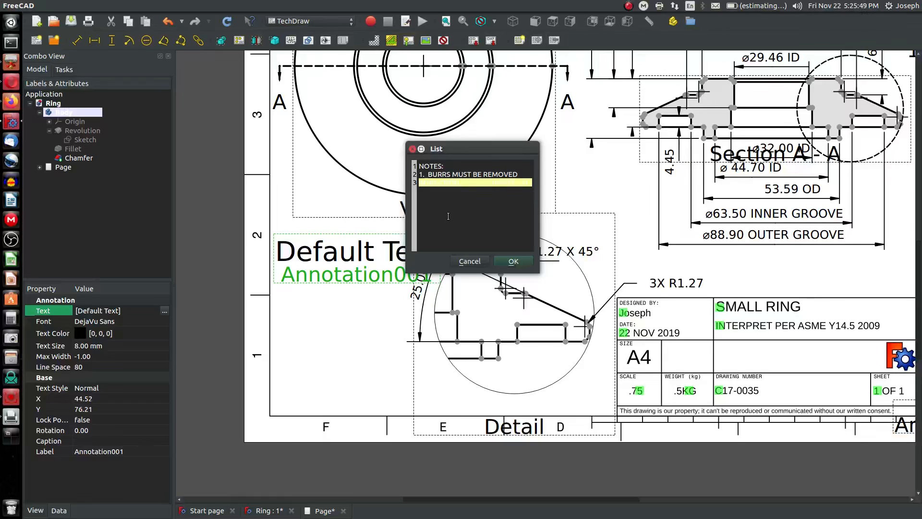
{"action": "left_click", "coordinate": [512, 262]}
Set the notes' text size to 2 mm and move the notes down beside the detail view
{"action": "scroll", "coordinate": [454, 283], "scroll_direction": "down", "scroll_amount": 3}
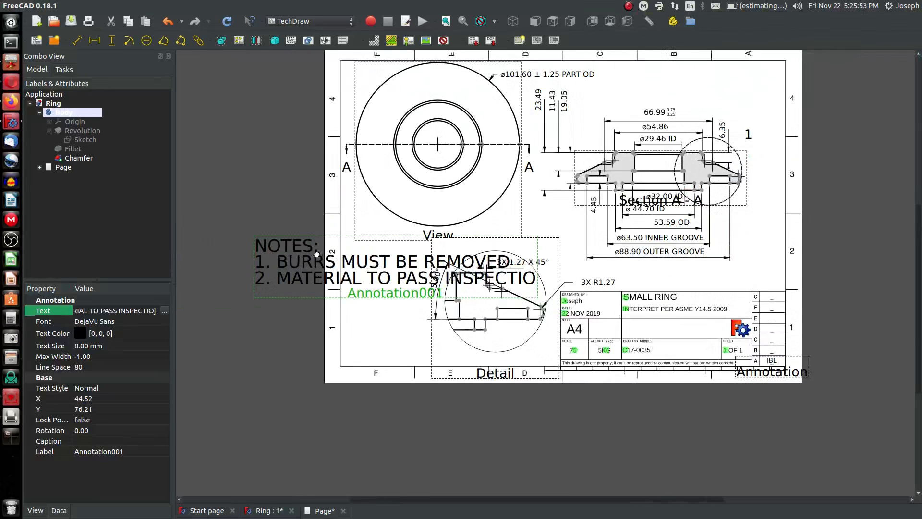
{"action": "left_click", "coordinate": [108, 347]}
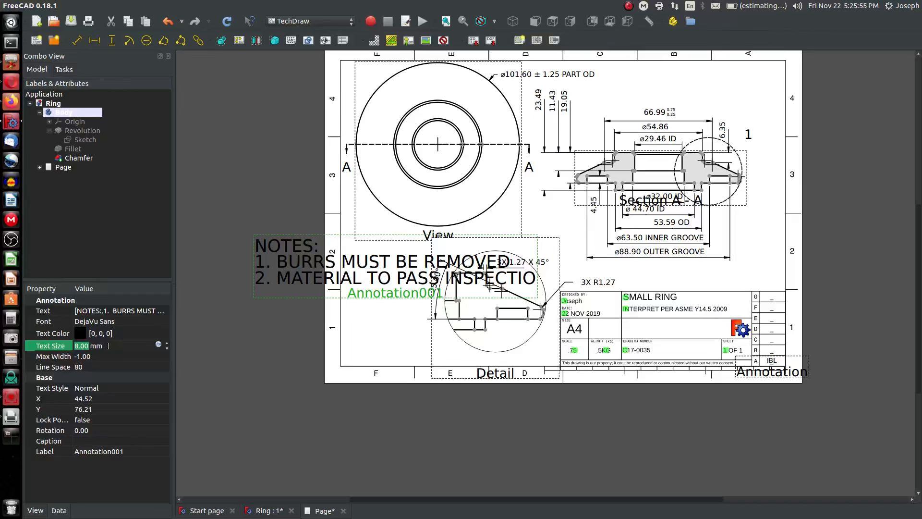
{"action": "type", "text": "2"}
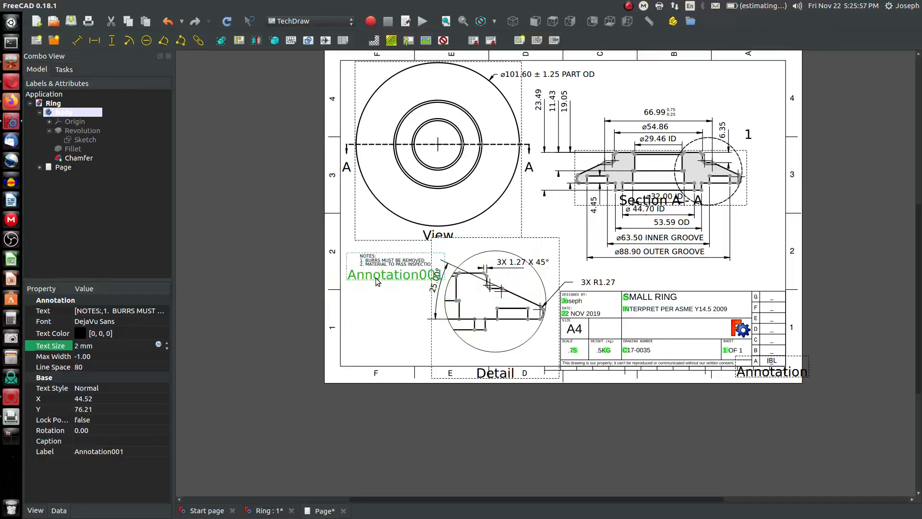
{"action": "left_click_drag", "start_coordinate": [377, 283], "coordinate": [367, 303]}
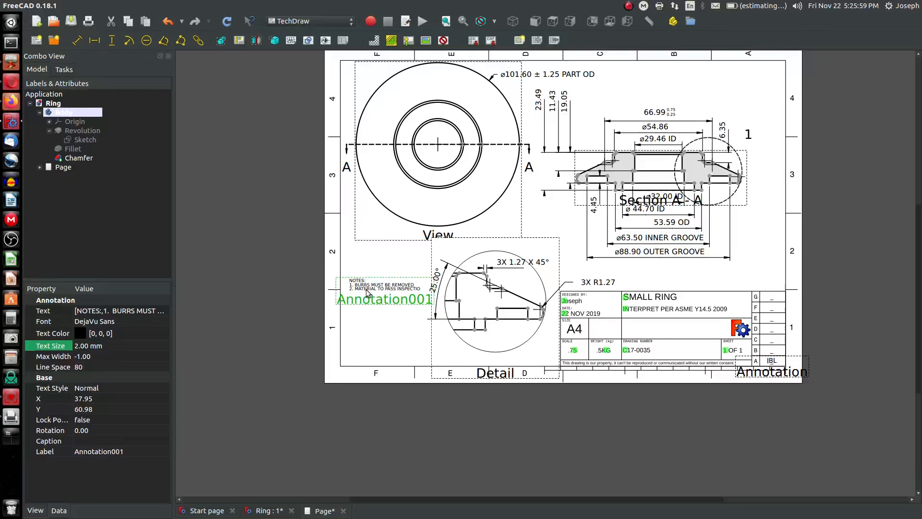
Correct the second note to read 2. MATERIAL TO PASS INSPECTION
{"action": "left_click", "coordinate": [106, 311]}
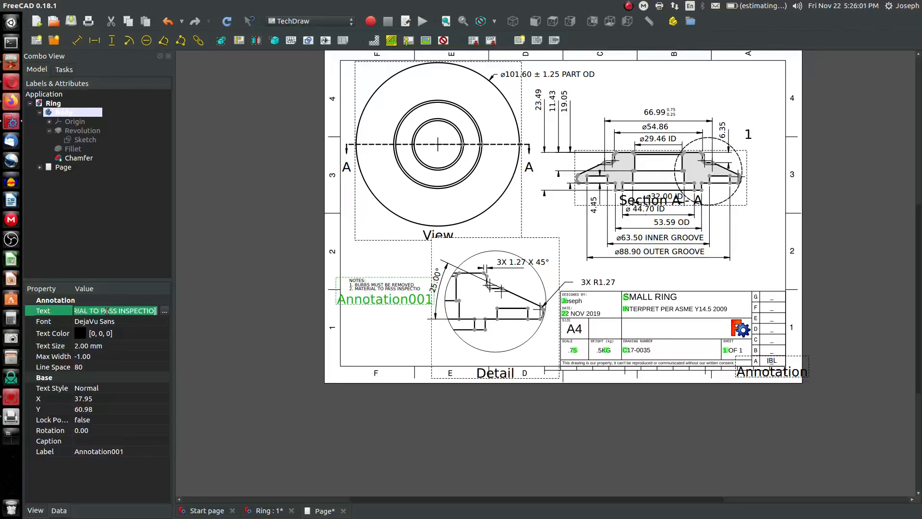
{"action": "left_click", "coordinate": [164, 310]}
{"action": "left_click", "coordinate": [505, 189]}
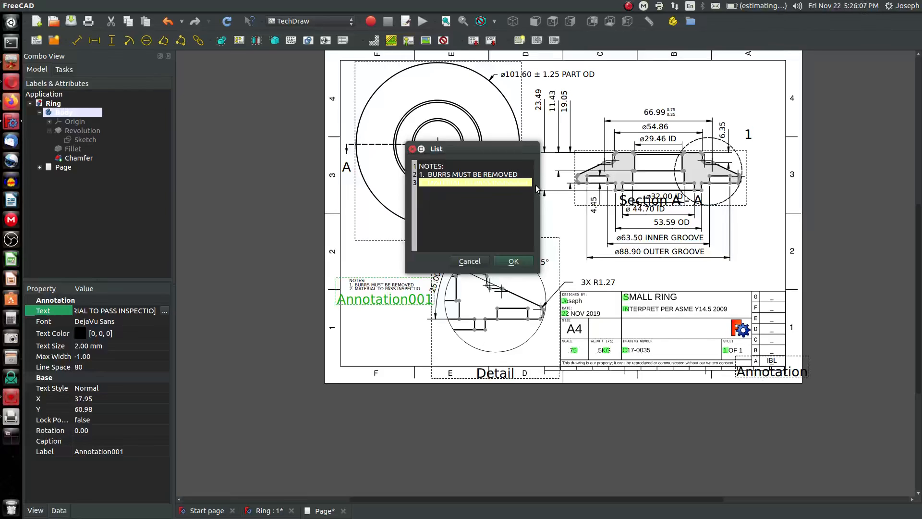
{"action": "key", "text": "Return"}
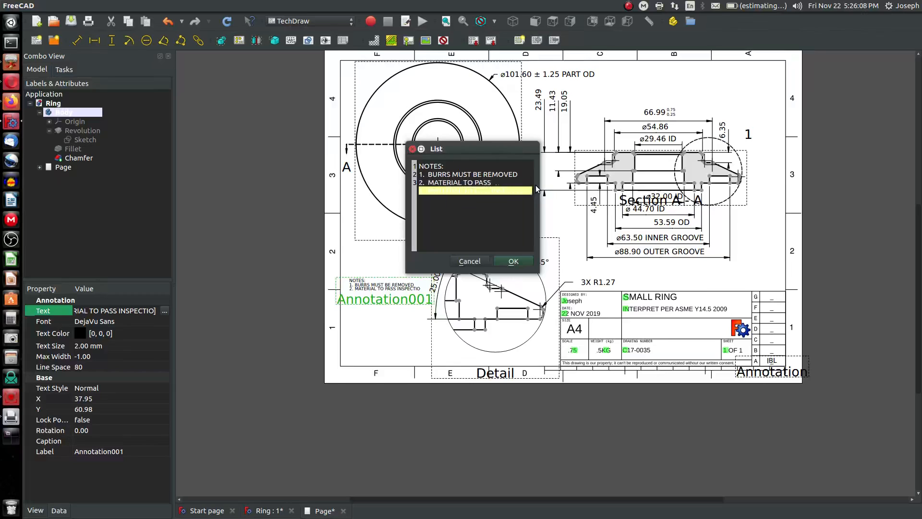
{"action": "left_click", "coordinate": [513, 262]}
Move the detail view to the sheet's lower left and place the notes to its right, above the title block
{"action": "scroll", "coordinate": [413, 310], "scroll_direction": "up", "scroll_amount": 5}
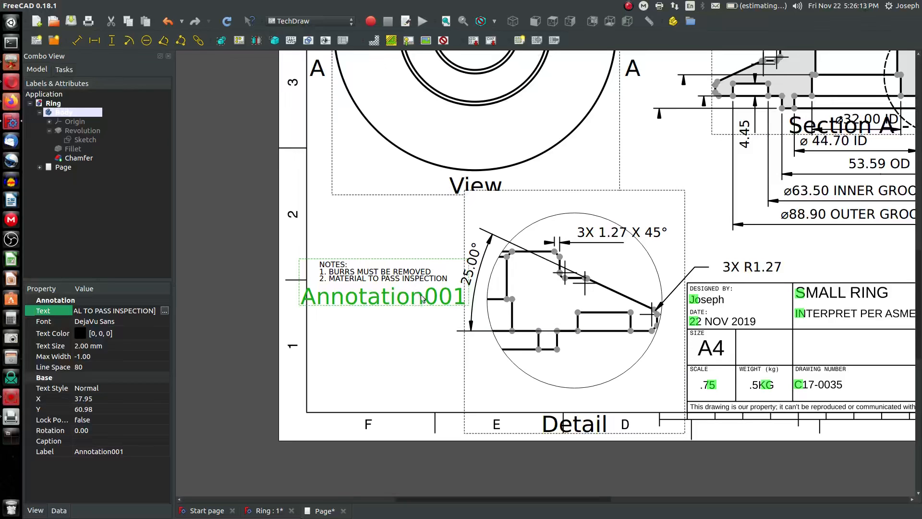
{"action": "scroll", "coordinate": [401, 265], "scroll_direction": "down", "scroll_amount": 4}
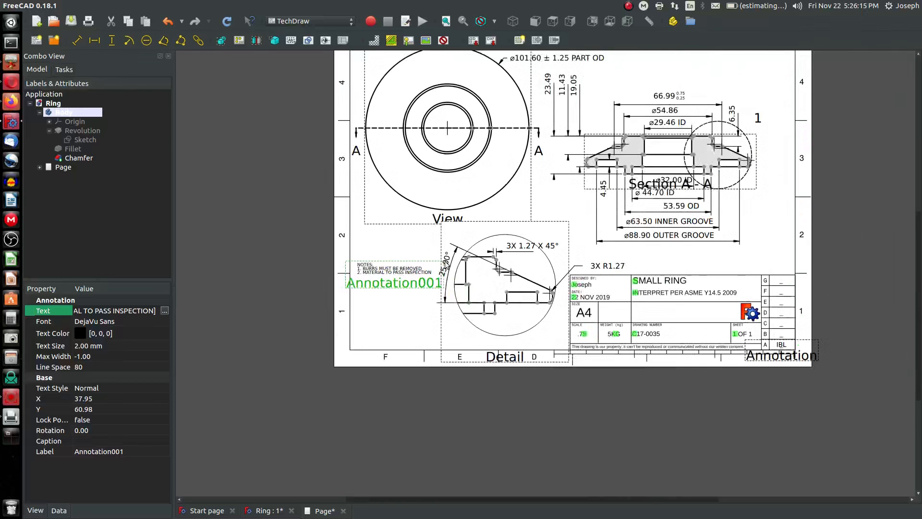
{"action": "scroll", "coordinate": [753, 194], "scroll_direction": "up", "scroll_amount": 3}
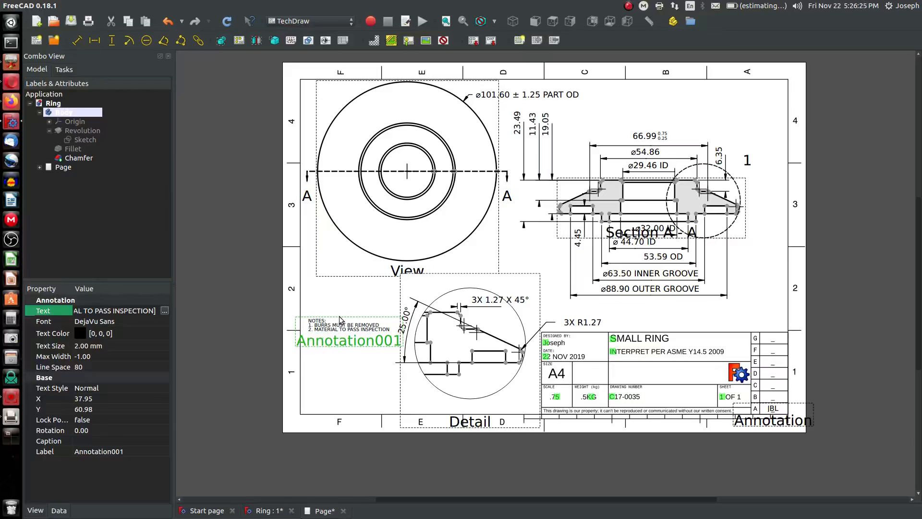
{"action": "mouse_move", "coordinate": [340, 318]}
{"action": "left_mouse_down"}
{"action": "mouse_move", "coordinate": [341, 291]}
{"action": "mouse_move", "coordinate": [385, 278]}
{"action": "mouse_move", "coordinate": [360, 280]}
{"action": "mouse_move", "coordinate": [351, 291]}
{"action": "left_mouse_up"}
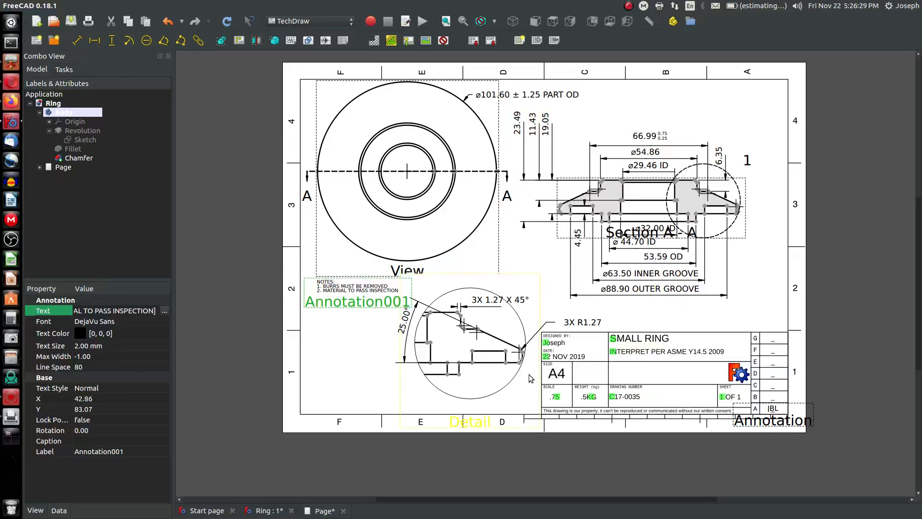
{"action": "mouse_move", "coordinate": [531, 379]}
{"action": "left_mouse_down"}
{"action": "mouse_move", "coordinate": [423, 369]}
{"action": "mouse_move", "coordinate": [443, 377]}
{"action": "left_mouse_up"}
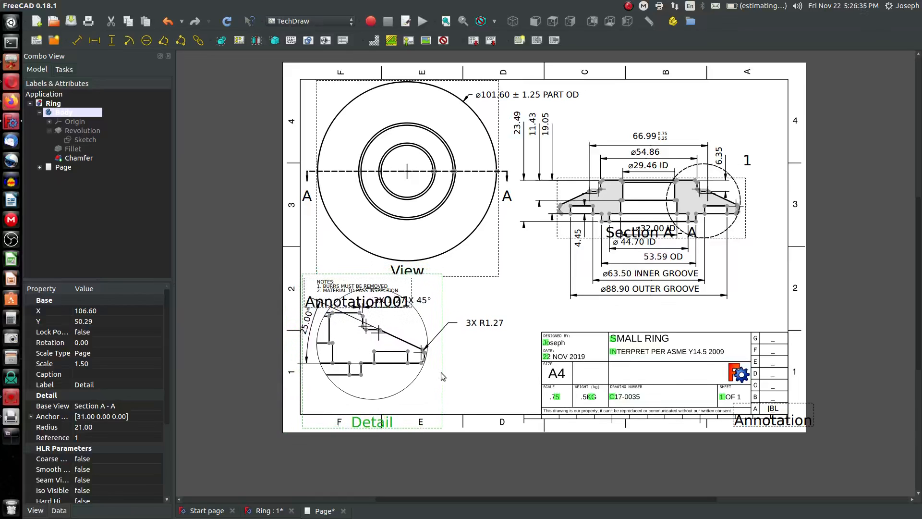
{"action": "left_click_drag", "start_coordinate": [403, 278], "coordinate": [544, 280]}
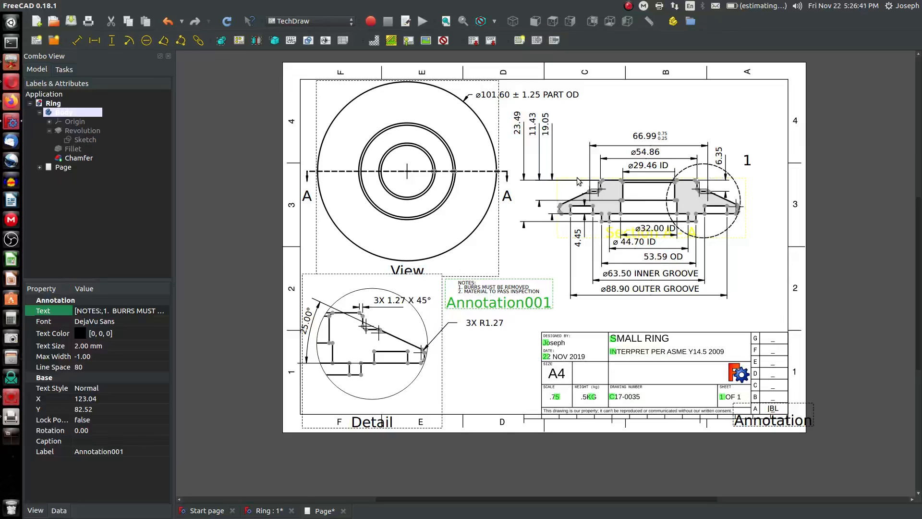
Move the ø101.60 part OD dimension below the top view and shift the section view upward
{"action": "mouse_move", "coordinate": [579, 179]}
{"action": "left_mouse_down"}
{"action": "mouse_move", "coordinate": [579, 202]}
{"action": "mouse_move", "coordinate": [580, 167]}
{"action": "mouse_move", "coordinate": [589, 169]}
{"action": "left_mouse_up"}
{"action": "left_click_drag", "start_coordinate": [520, 96], "coordinate": [496, 260]}
{"action": "left_click_drag", "start_coordinate": [757, 234], "coordinate": [760, 213]}
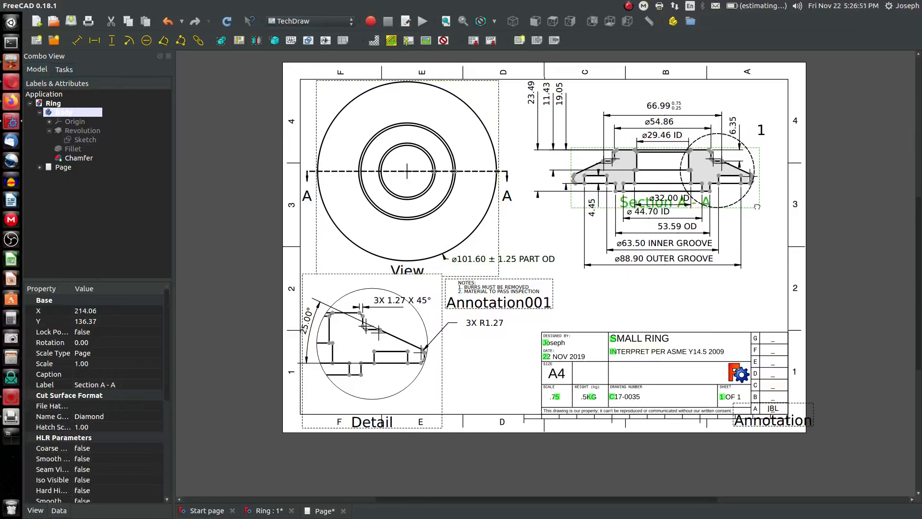
Reposition the 23.49, 11.43 and 19.05 height dimensions and shift the section view higher on the sheet
{"action": "left_click_drag", "start_coordinate": [531, 94], "coordinate": [548, 131]}
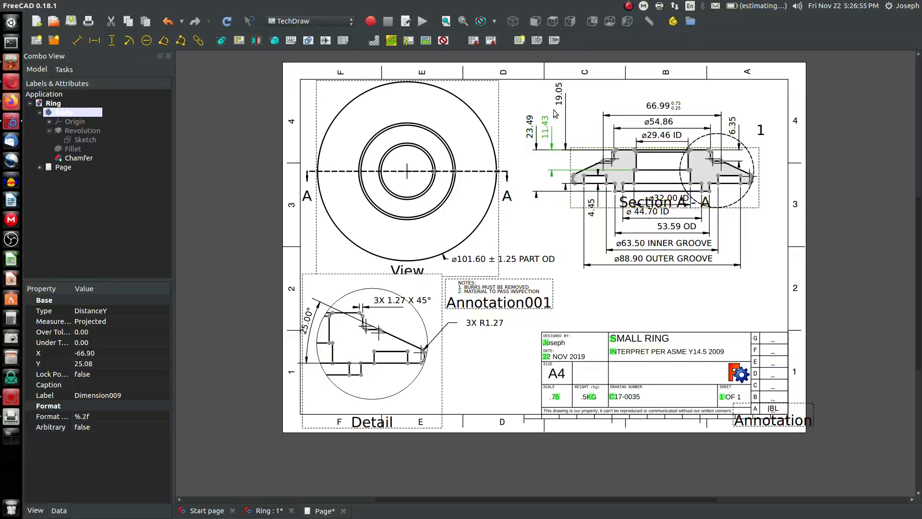
{"action": "left_click_drag", "start_coordinate": [558, 98], "coordinate": [561, 134]}
{"action": "left_click", "coordinate": [530, 127]}
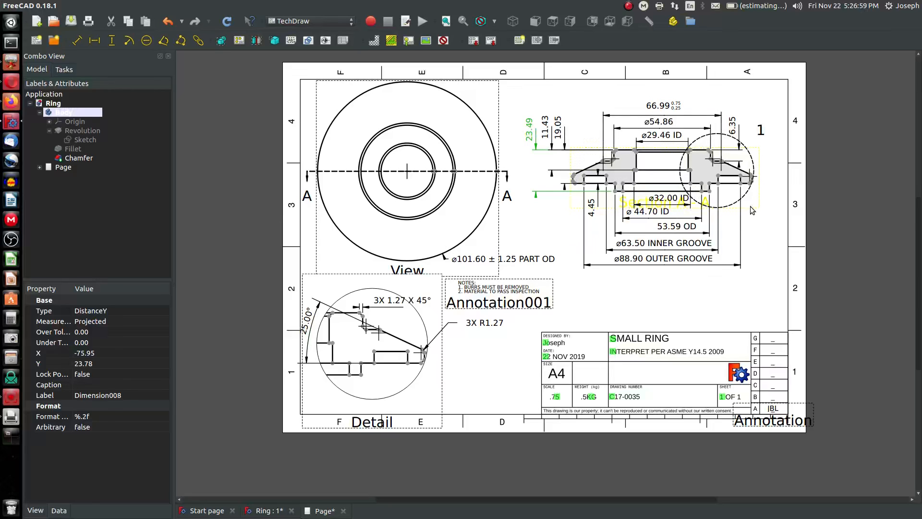
{"action": "left_click_drag", "start_coordinate": [751, 206], "coordinate": [748, 190]}
{"action": "left_click", "coordinate": [720, 269]}
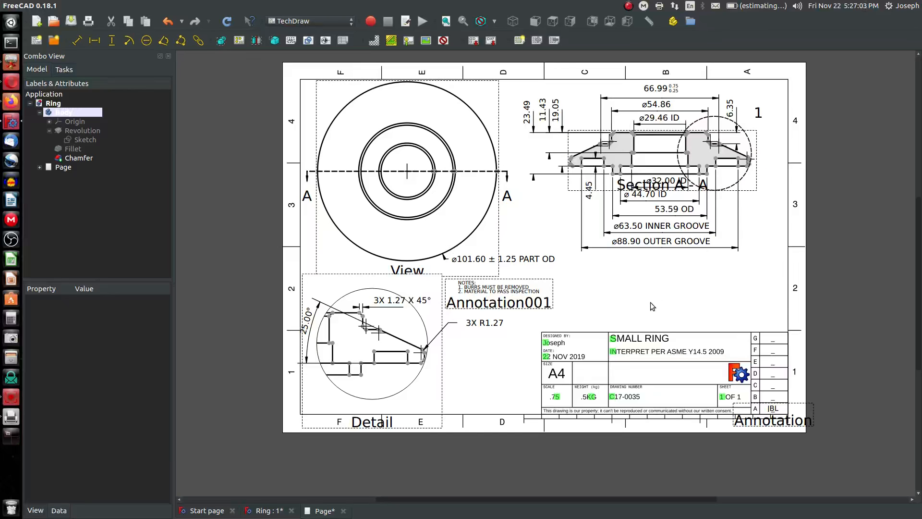
Set the 3D model view to isometric and return to the drawing page
{"action": "left_click", "coordinate": [278, 510]}
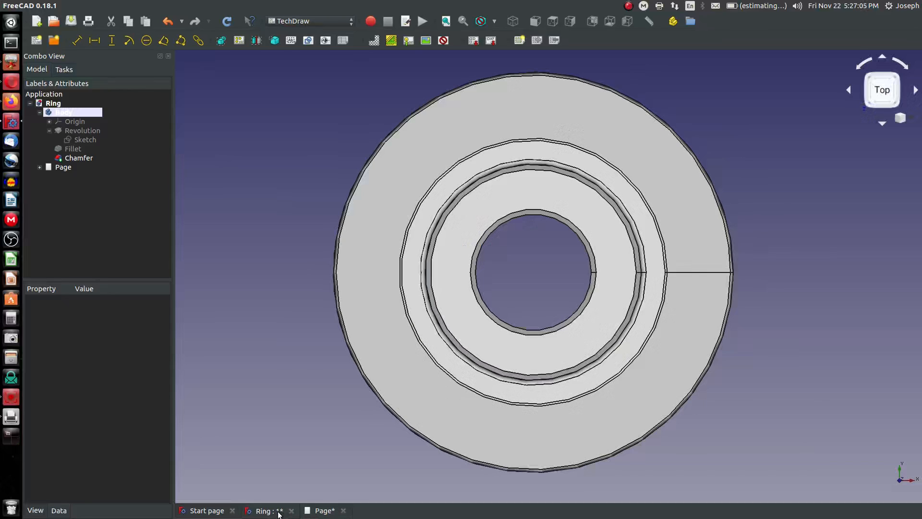
{"action": "left_click", "coordinate": [514, 21]}
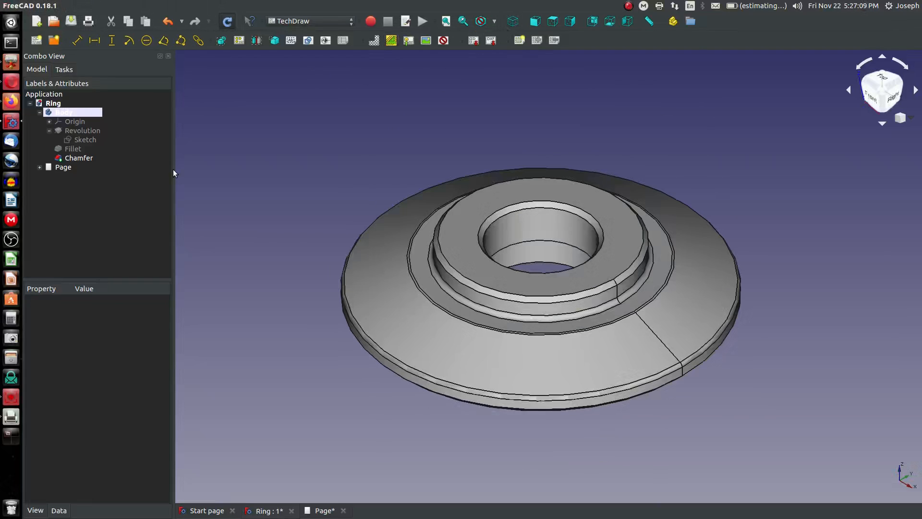
{"action": "left_click", "coordinate": [319, 510]}
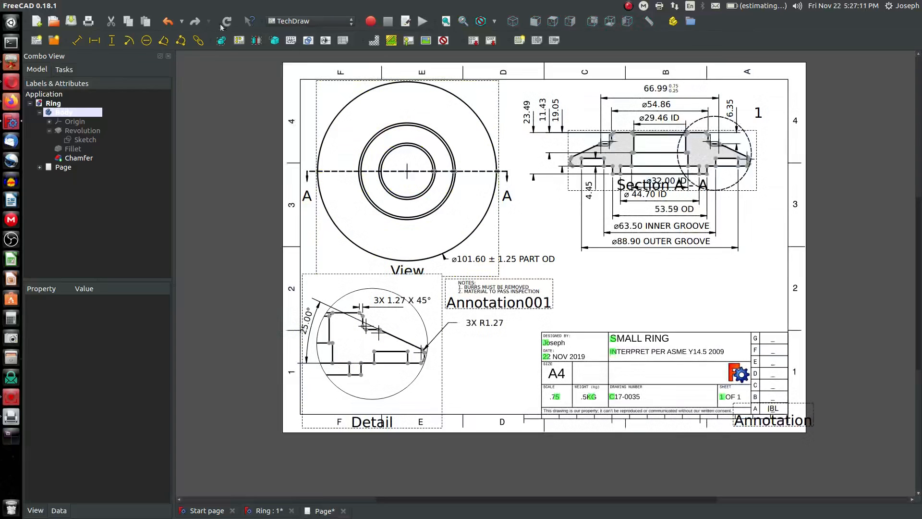
Insert a new view of the ring Body and move it onto the sheet's free area beside the section view
{"action": "left_click", "coordinate": [221, 42]}
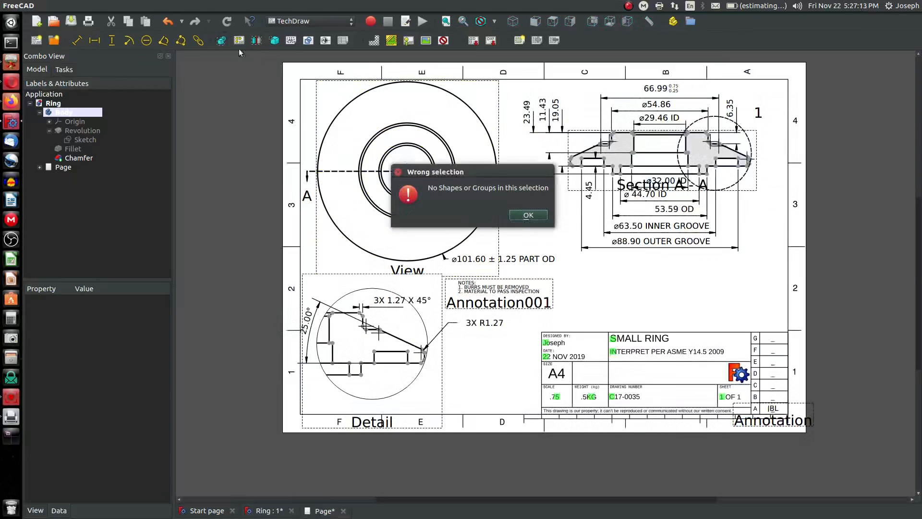
{"action": "left_click", "coordinate": [531, 214]}
{"action": "left_click", "coordinate": [87, 159]}
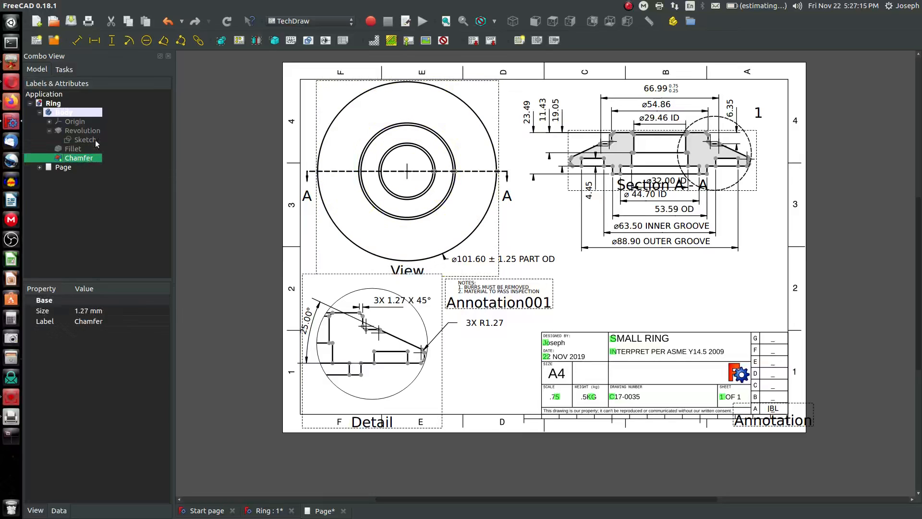
{"action": "left_click", "coordinate": [64, 113]}
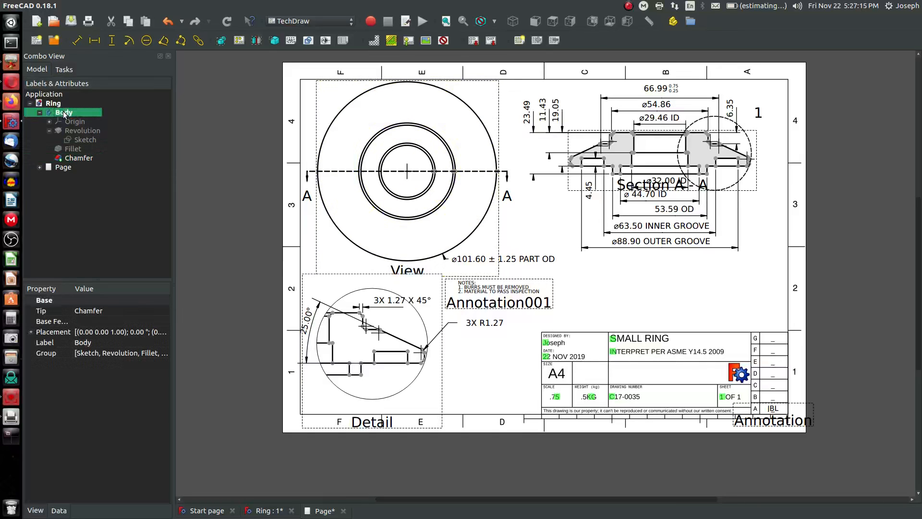
{"action": "left_click", "coordinate": [221, 40]}
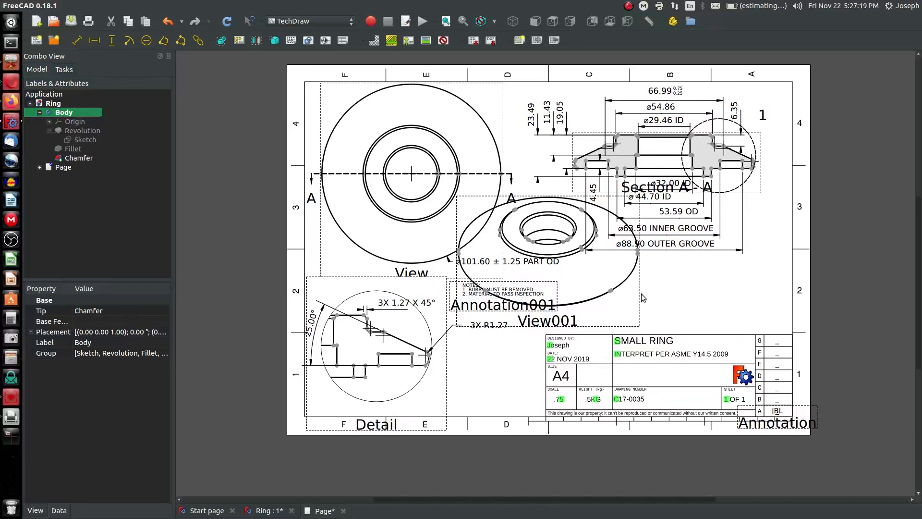
{"action": "left_click_drag", "start_coordinate": [515, 311], "coordinate": [647, 323]}
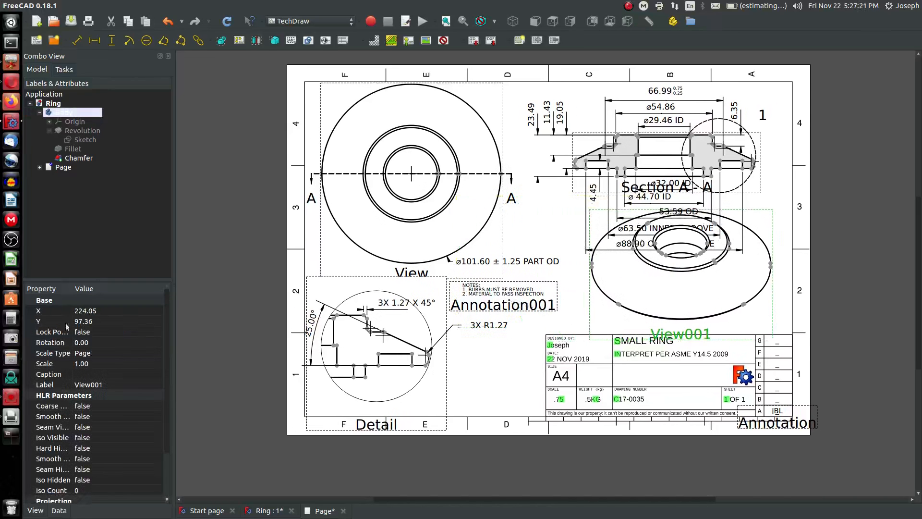
Set the isometric view's scale to 0.5 and place it below the section view
{"action": "double_click", "coordinate": [78, 364]}
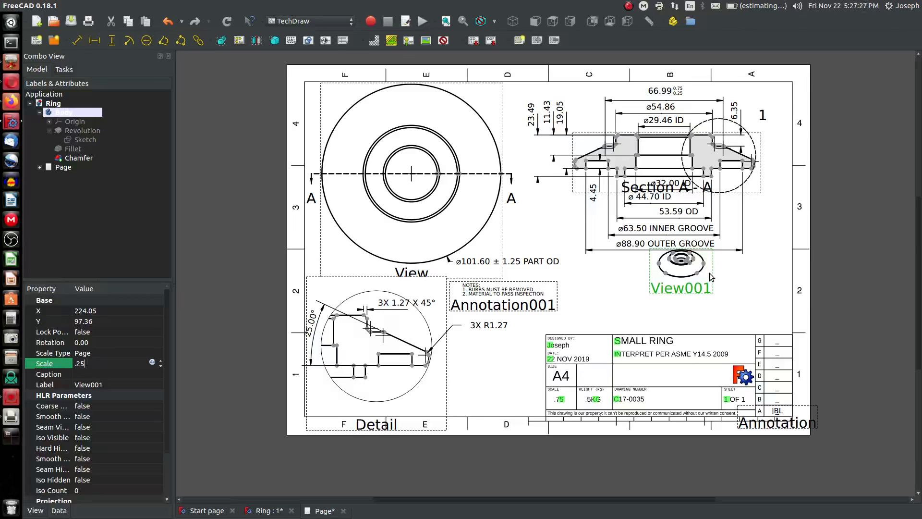
{"action": "left_click_drag", "start_coordinate": [709, 275], "coordinate": [706, 299]}
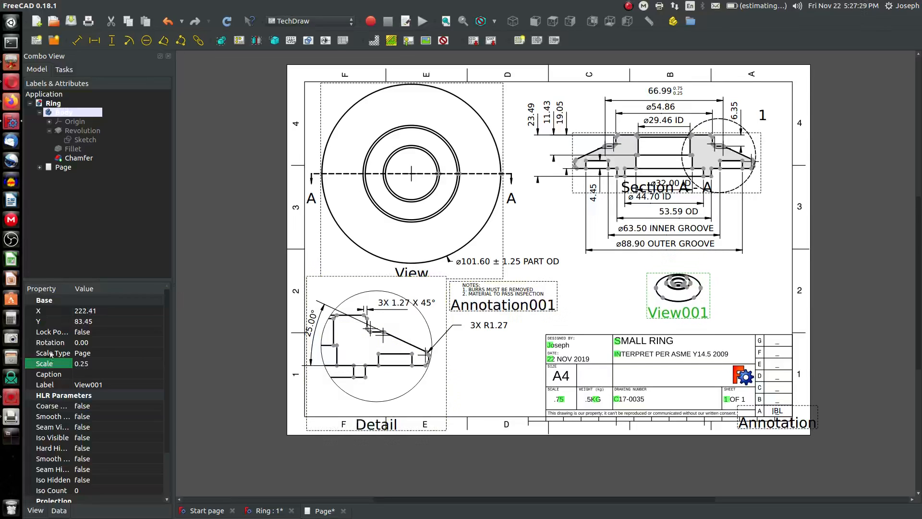
{"action": "left_click", "coordinate": [91, 364]}
{"action": "double_click", "coordinate": [90, 364]}
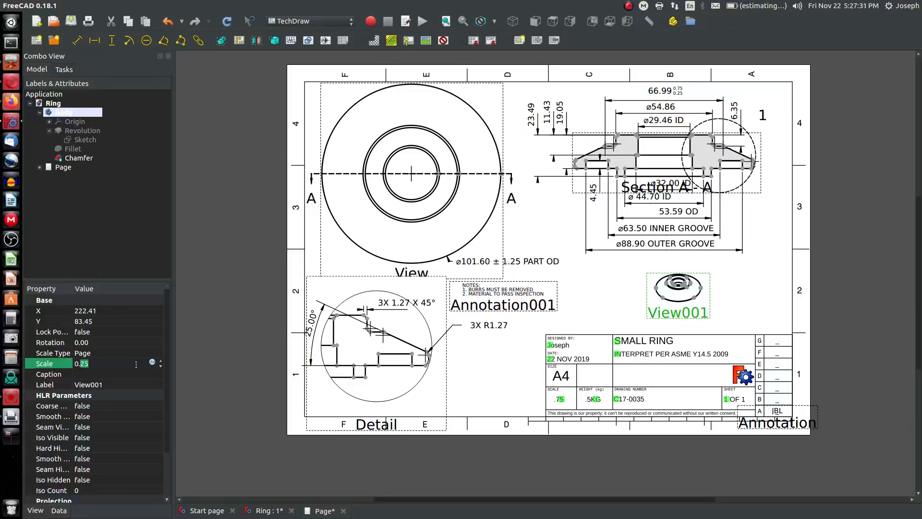
{"action": "key", "text": "BackSpace"}
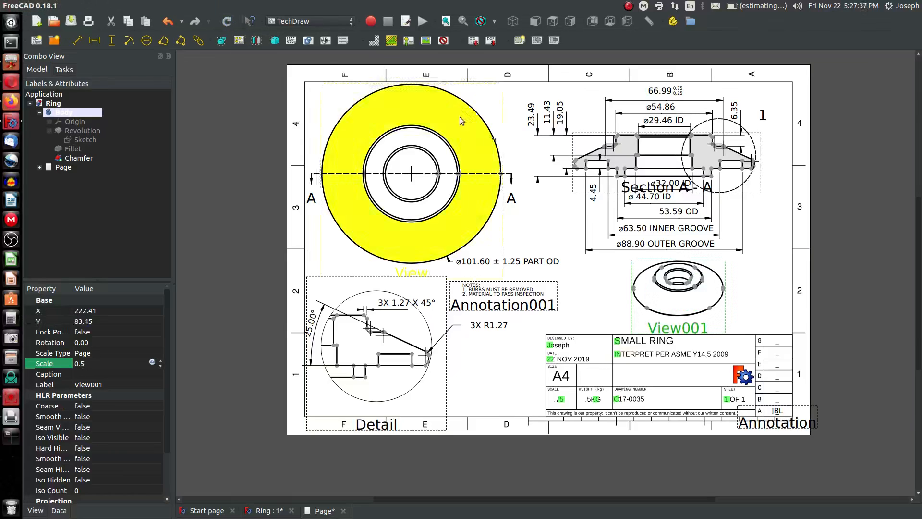
{"action": "middle_click_drag", "start_coordinate": [722, 305], "coordinate": [721, 311]}
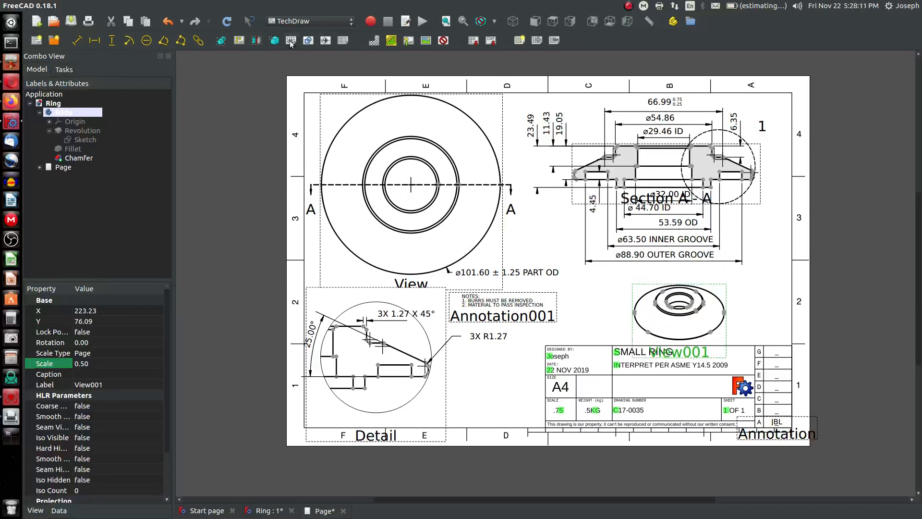
Add a text annotation reading SECTION A - A above the isometric view
{"action": "left_click", "coordinate": [292, 40]}
{"action": "mouse_move", "coordinate": [558, 258]}
{"action": "left_mouse_down"}
{"action": "mouse_move", "coordinate": [636, 292]}
{"action": "mouse_move", "coordinate": [668, 291]}
{"action": "mouse_move", "coordinate": [675, 280]}
{"action": "left_mouse_up"}
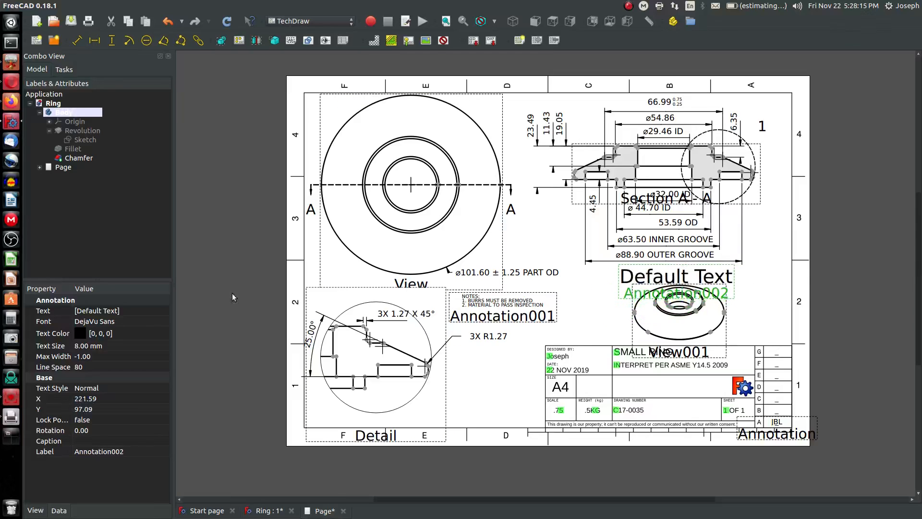
{"action": "left_click", "coordinate": [63, 313]}
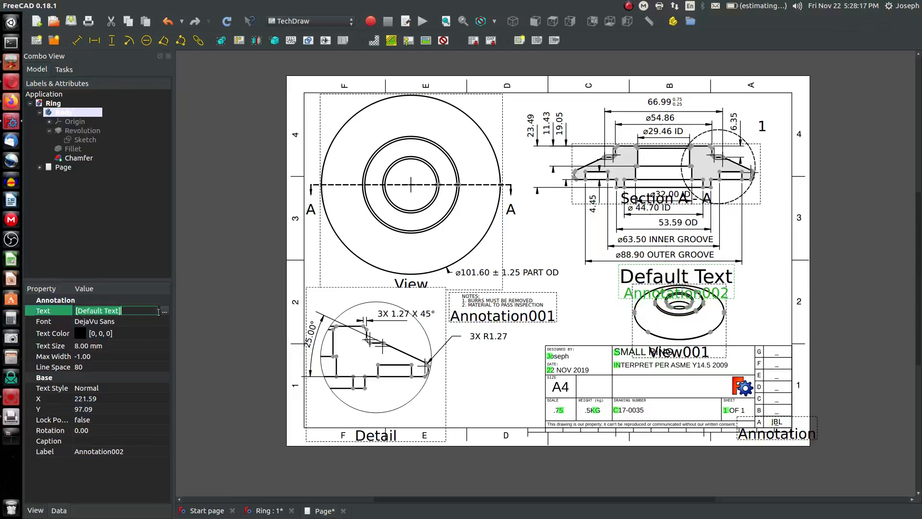
{"action": "left_click", "coordinate": [165, 311]}
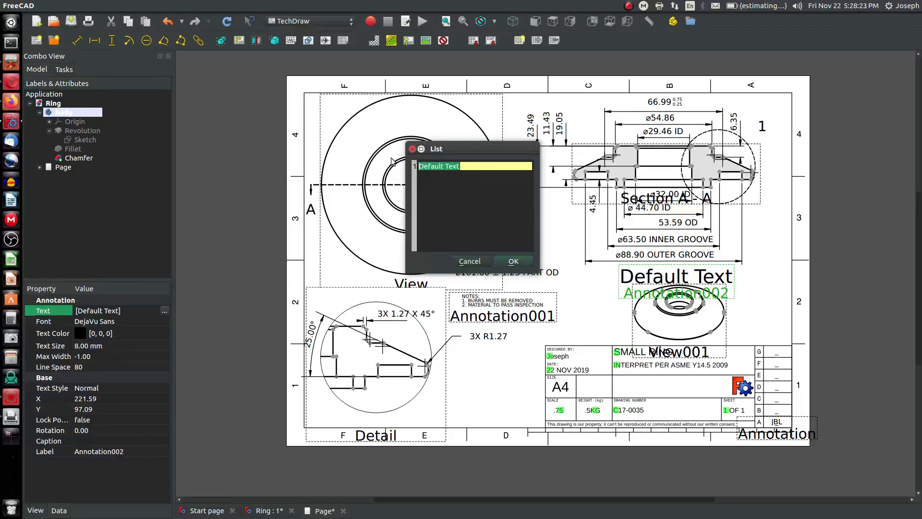
{"action": "key", "text": "BackSpace"}
{"action": "type", "text": "ISOMETRIC"}
{"action": "left_click", "coordinate": [513, 262]}
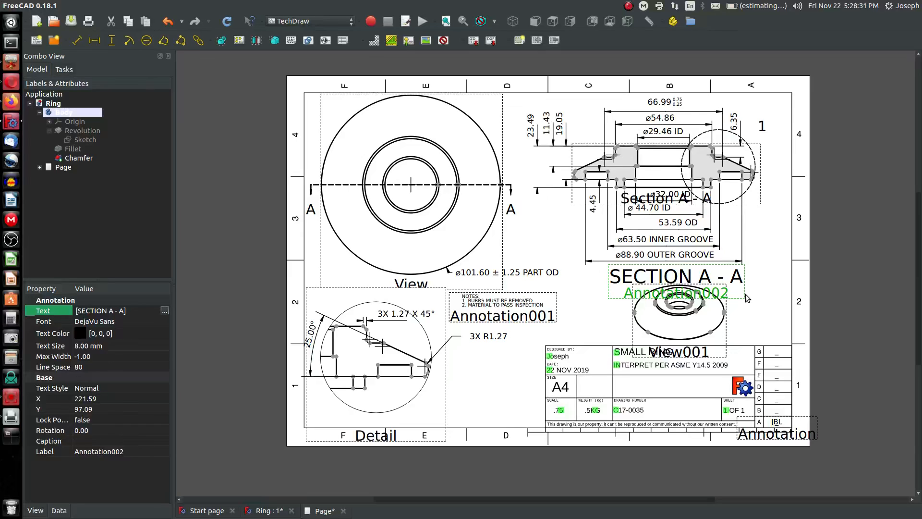
{"action": "left_click_drag", "start_coordinate": [741, 293], "coordinate": [739, 291]}
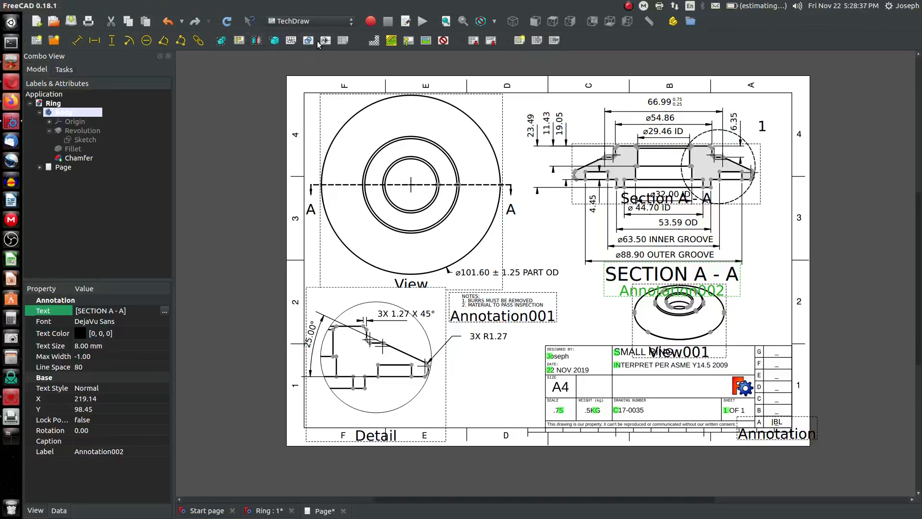
Add another text annotation and set its text to DETAIL 1
{"action": "left_click", "coordinate": [290, 42]}
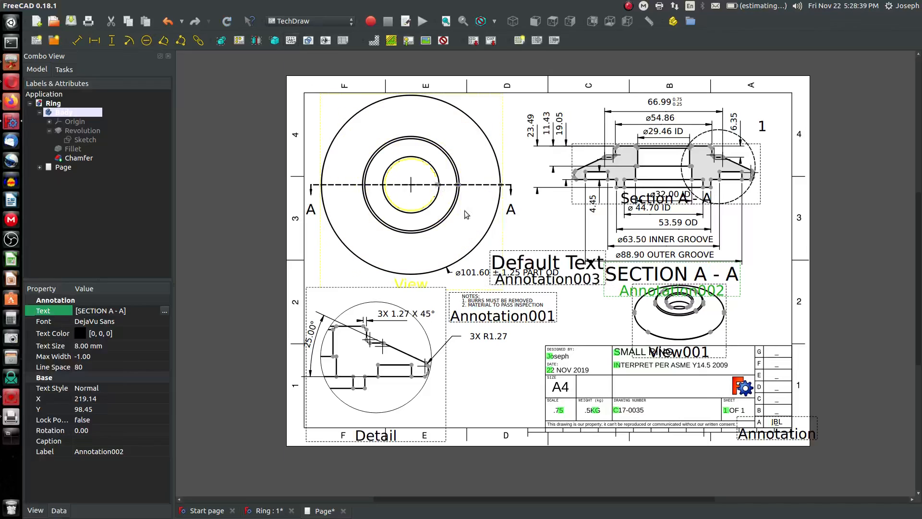
{"action": "left_click", "coordinate": [532, 265]}
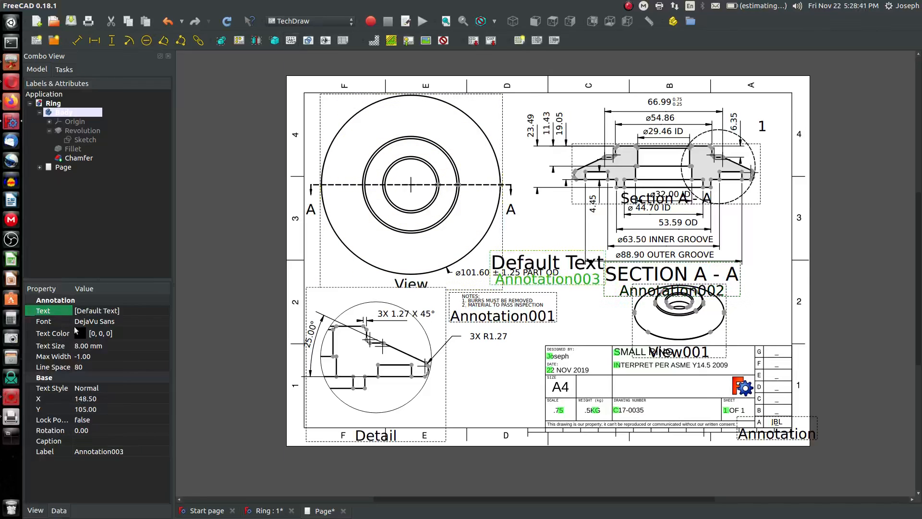
{"action": "left_click", "coordinate": [83, 311]}
{"action": "left_click", "coordinate": [164, 311]}
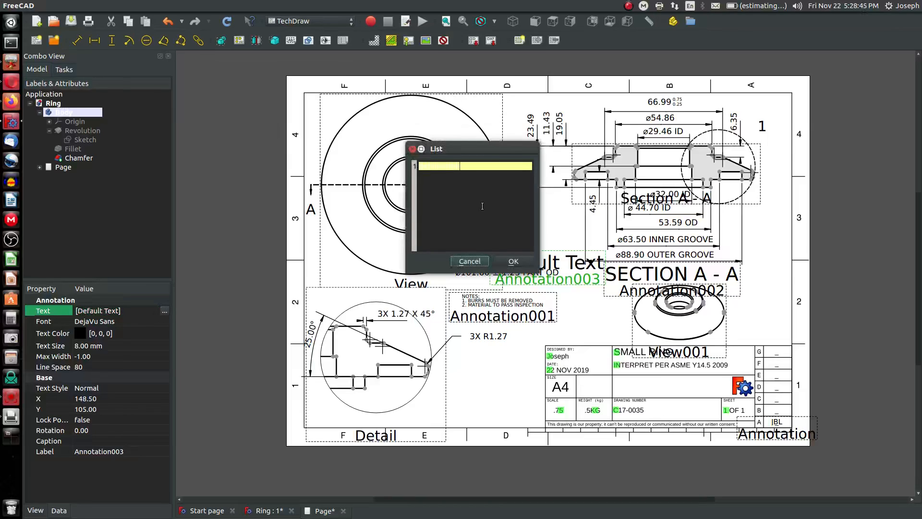
{"action": "key", "text": "Return"}
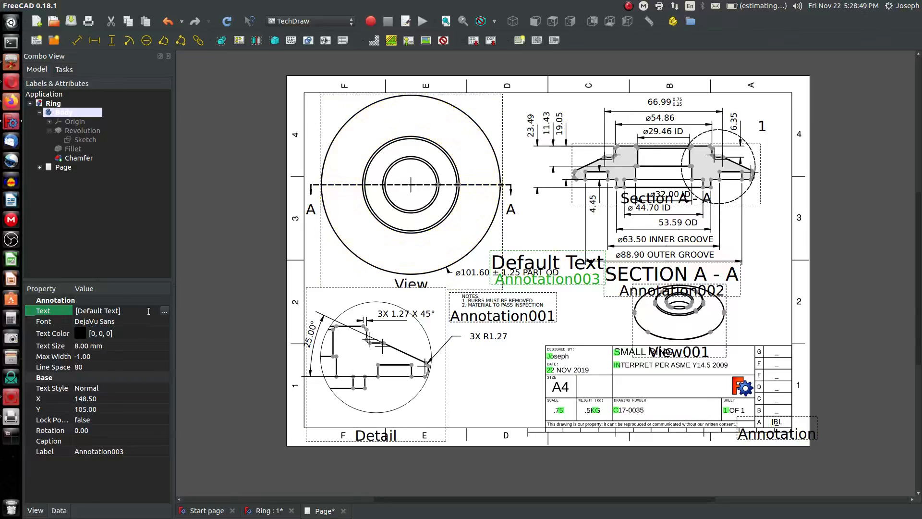
{"action": "left_click", "coordinate": [164, 311]}
{"action": "double_click", "coordinate": [468, 166]}
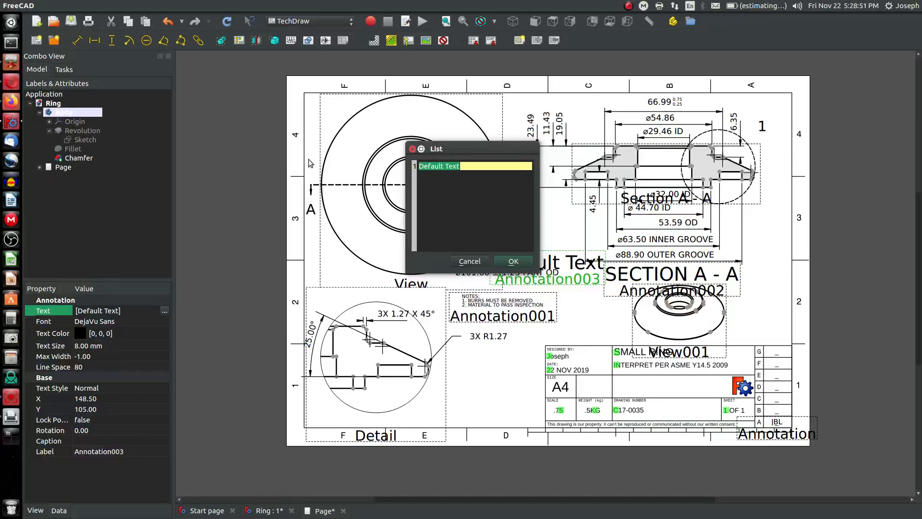
{"action": "key", "text": "BackSpace"}
{"action": "left_click", "coordinate": [514, 261]}
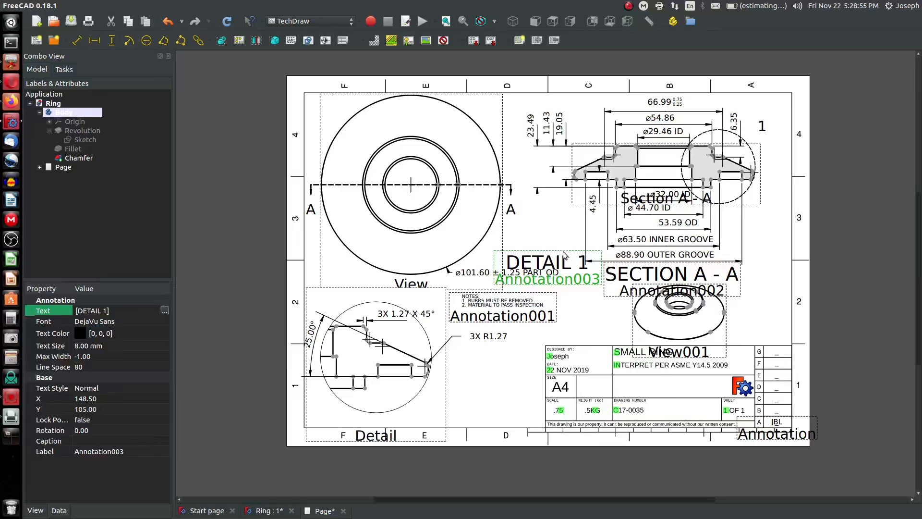
Move the DETAIL 1 label under the detail view and set its text size to 6 mm
{"action": "left_click_drag", "start_coordinate": [557, 255], "coordinate": [396, 409]}
{"action": "left_click", "coordinate": [101, 347]}
{"action": "type", "text": "6"}
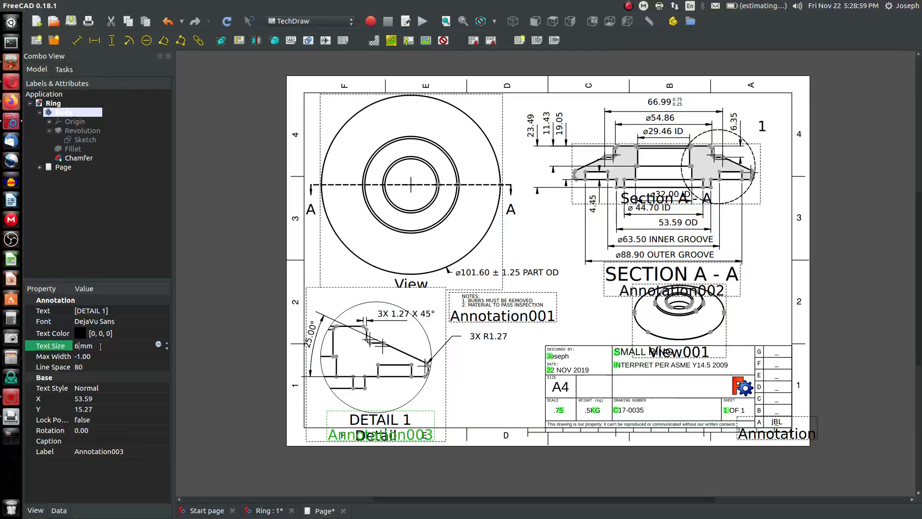
{"action": "left_click_drag", "start_coordinate": [398, 414], "coordinate": [393, 415]}
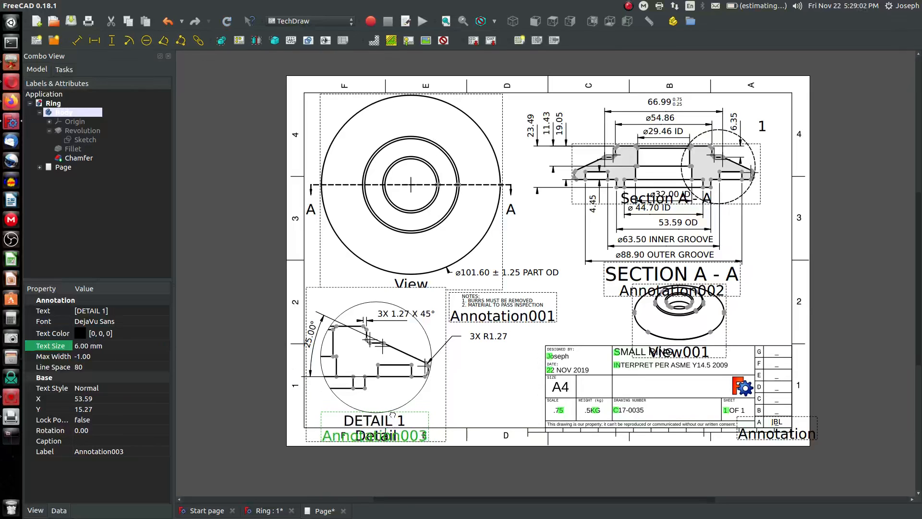
Set the SECTION A - A label's text size to 6 mm and turn off the view frames
{"action": "left_click", "coordinate": [700, 268]}
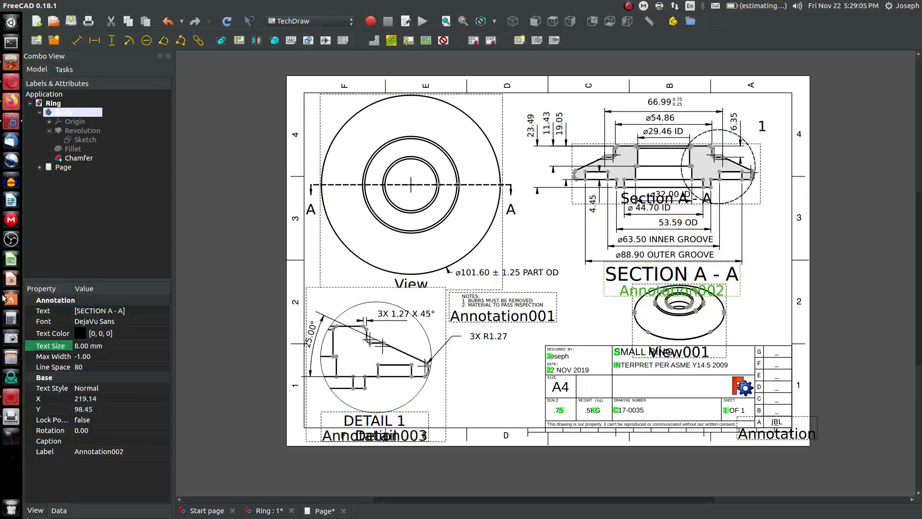
{"action": "left_click", "coordinate": [95, 349]}
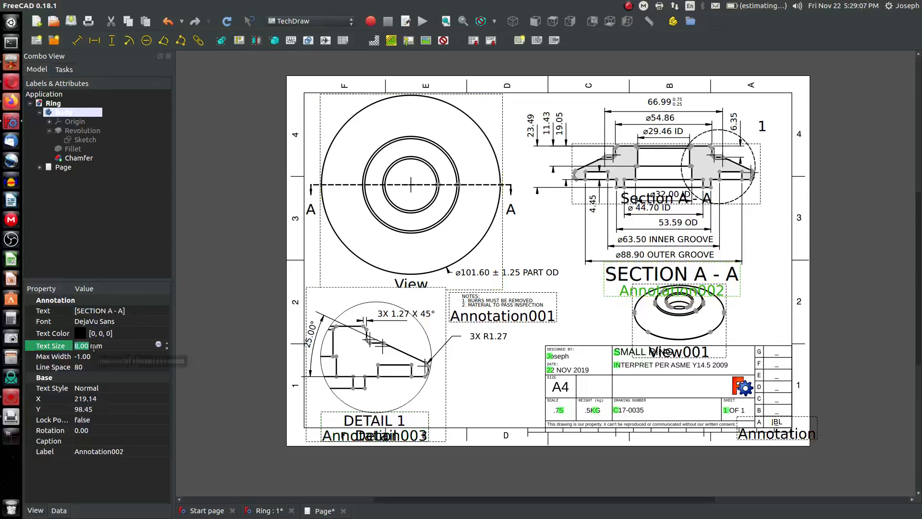
{"action": "type", "text": "6"}
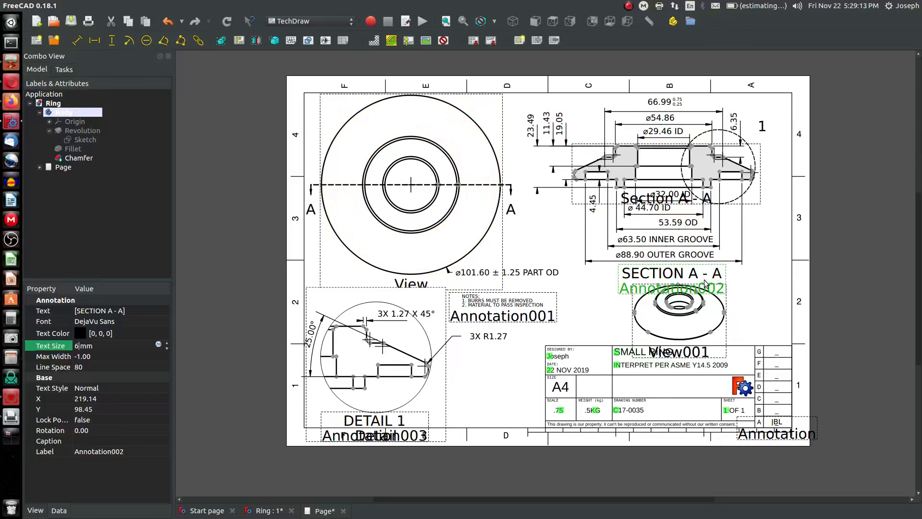
{"action": "left_click", "coordinate": [732, 293]}
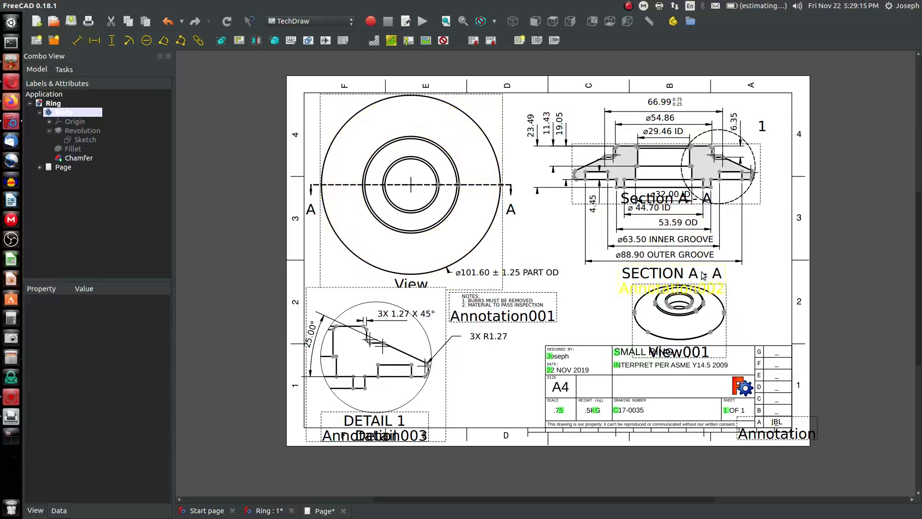
{"action": "left_click", "coordinate": [442, 41]}
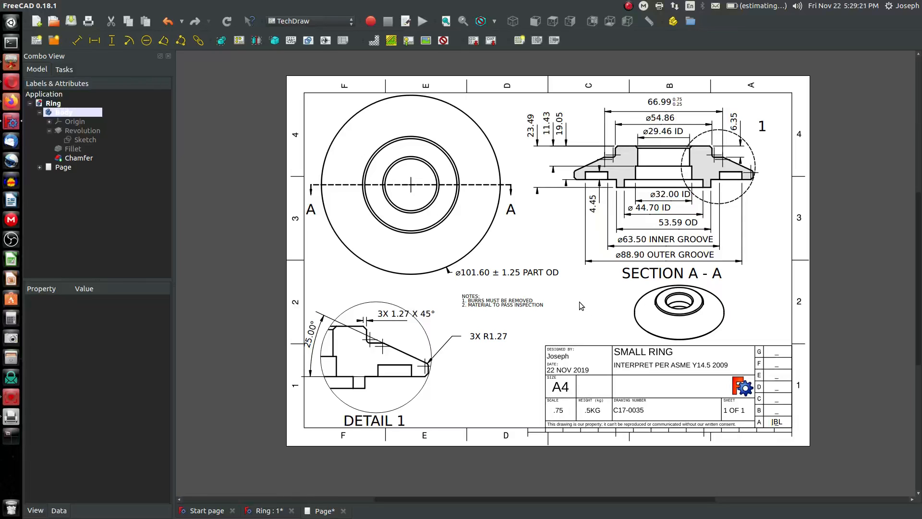
Move the NOTES annotation down beside the DETAIL 1 label
{"action": "left_click", "coordinate": [500, 302]}
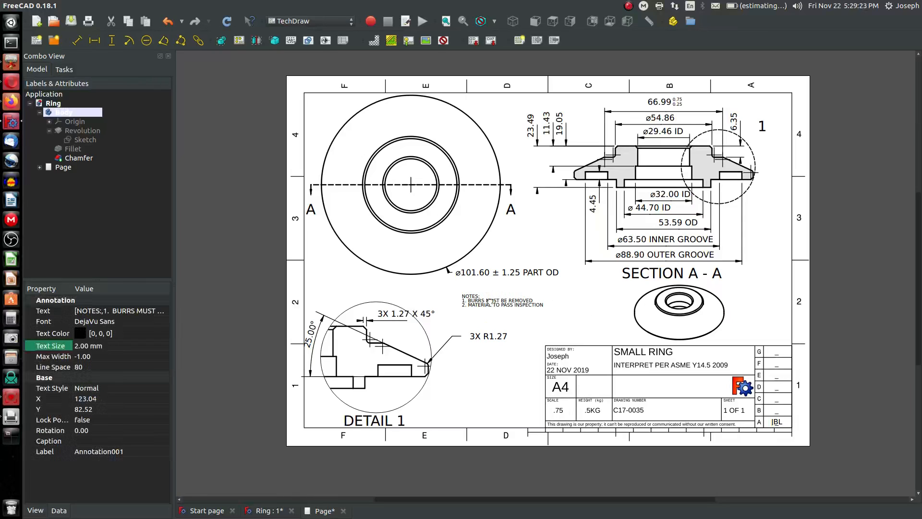
{"action": "mouse_move", "coordinate": [490, 303]}
{"action": "left_mouse_down"}
{"action": "mouse_move", "coordinate": [498, 332]}
{"action": "mouse_move", "coordinate": [488, 413]}
{"action": "left_mouse_up"}
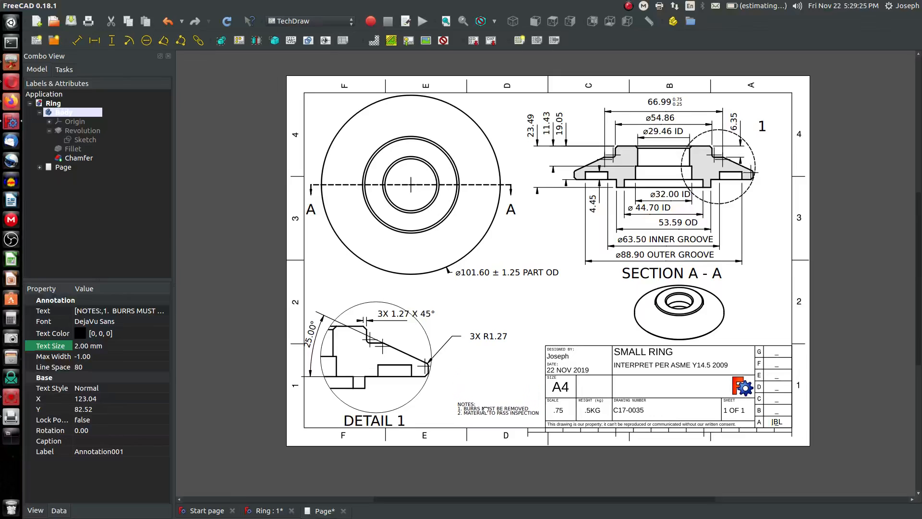
{"action": "left_click", "coordinate": [491, 378]}
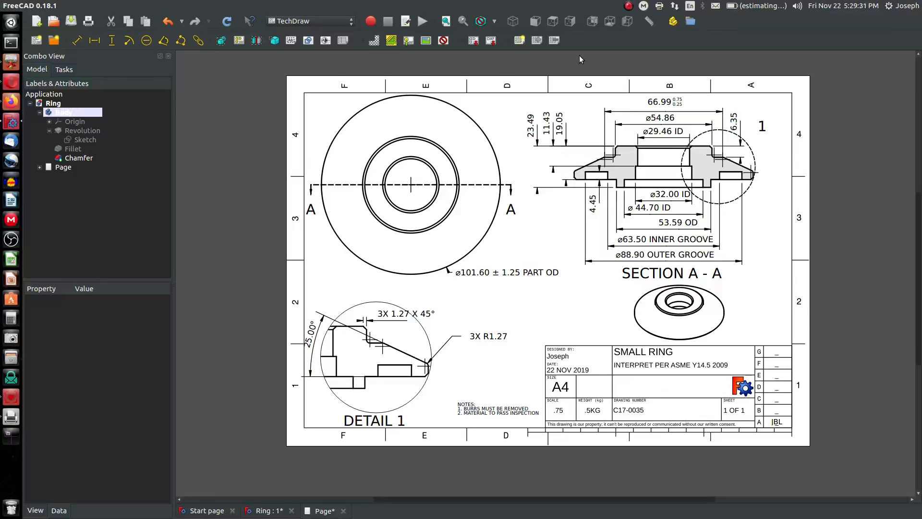
Add a text annotation in the title block and set its text to YouTube.com/c/JokoEngineeringhelp
{"action": "left_click", "coordinate": [292, 40]}
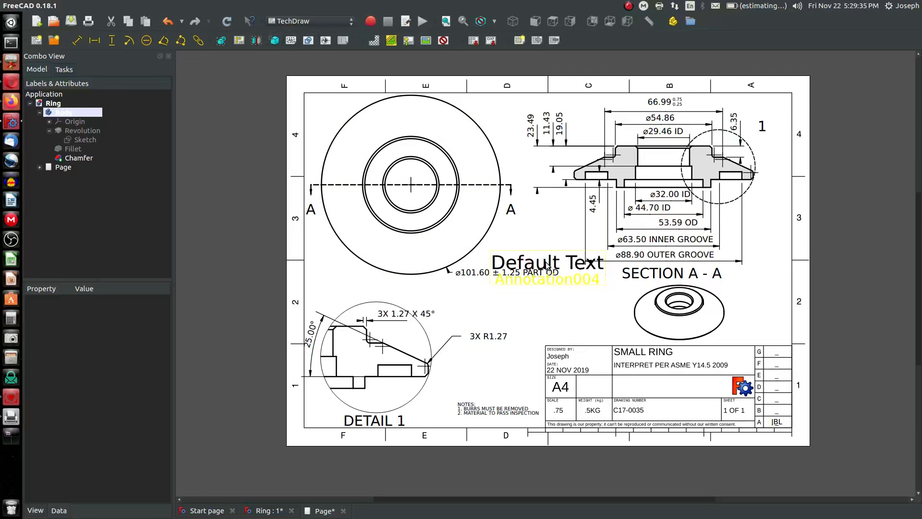
{"action": "mouse_move", "coordinate": [500, 263]}
{"action": "left_mouse_down"}
{"action": "mouse_move", "coordinate": [682, 387]}
{"action": "mouse_move", "coordinate": [671, 389]}
{"action": "left_mouse_up"}
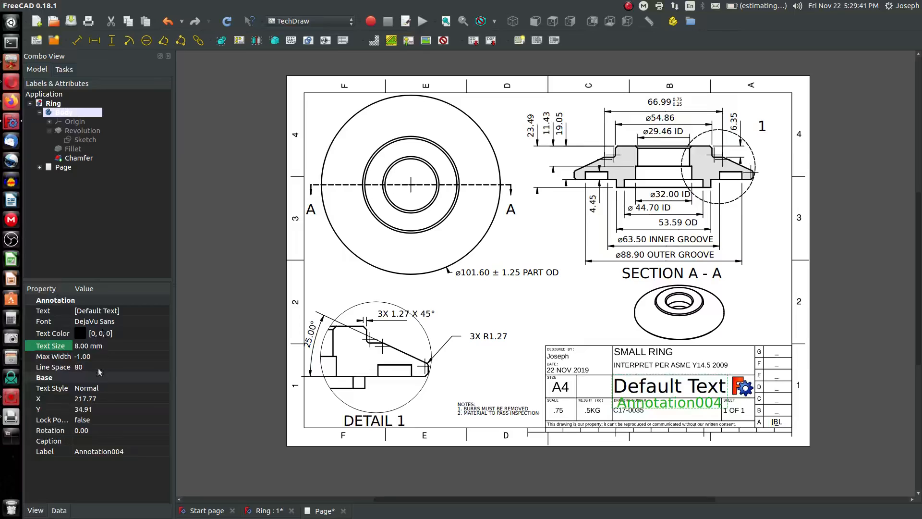
{"action": "left_click", "coordinate": [106, 312]}
{"action": "left_click", "coordinate": [163, 312]}
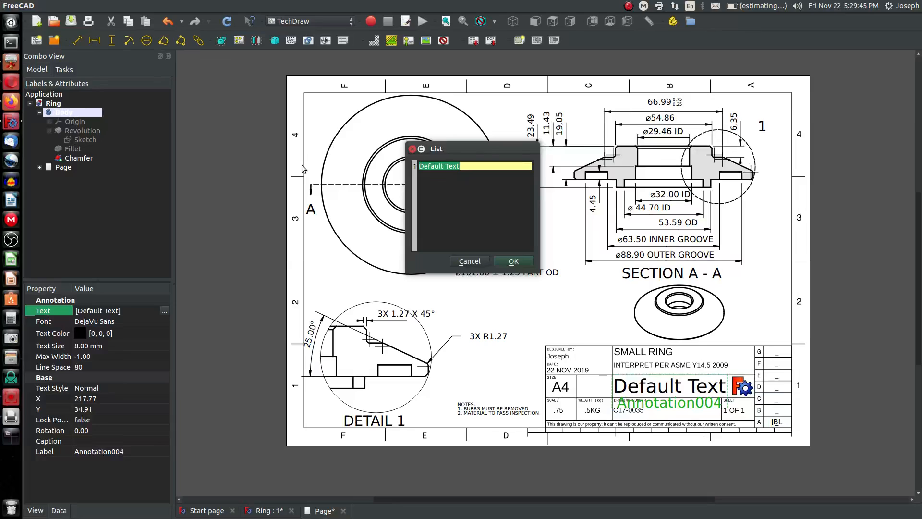
{"action": "key", "text": "BackSpace"}
{"action": "type", "text": "rp"}
{"action": "key", "text": "Return"}
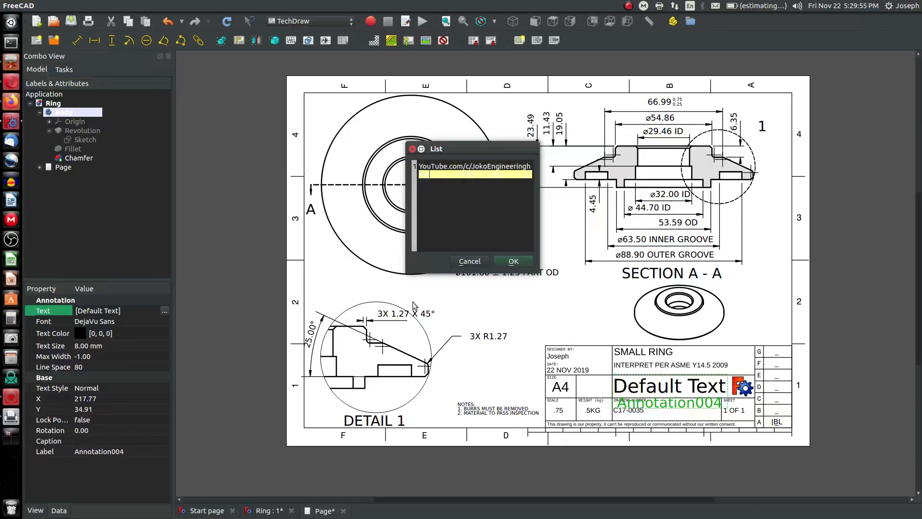
{"action": "left_click", "coordinate": [513, 261]}
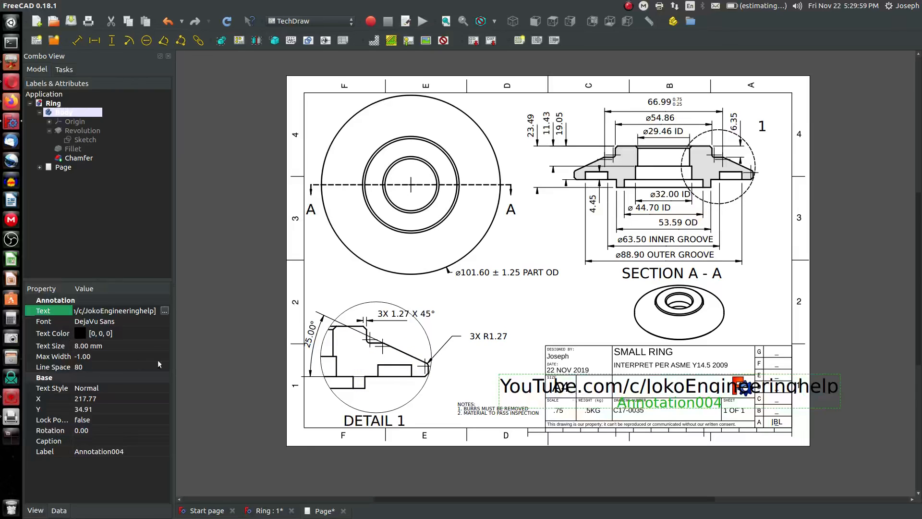
Set the web address annotation's text size to 2.5 mm and nudge it into its title block field
{"action": "left_click", "coordinate": [103, 346]}
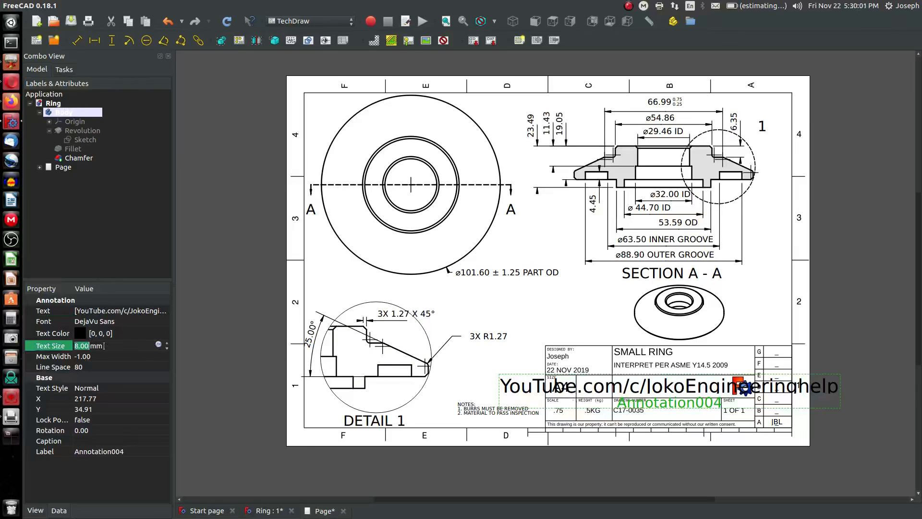
{"action": "type", "text": "2"}
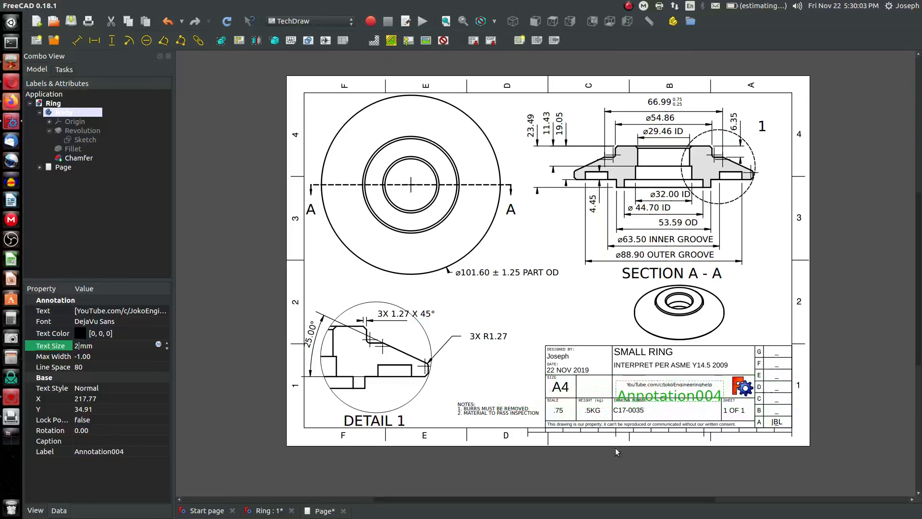
{"action": "left_click_drag", "start_coordinate": [100, 347], "coordinate": [0, 328]}
{"action": "type", "text": "4"}
{"action": "key", "text": "BackSpace"}
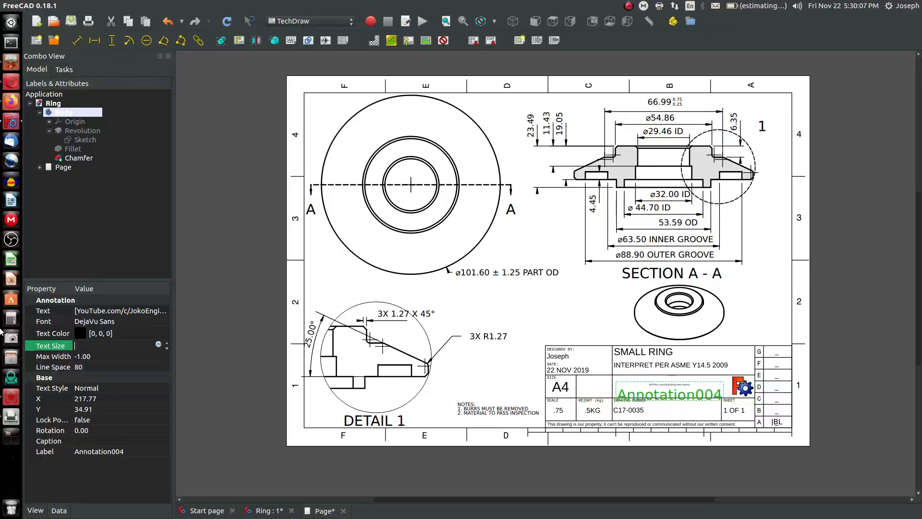
{"action": "type", "text": "3"}
{"action": "key", "text": "BackSpace"}
{"action": "type", "text": "2.5"}
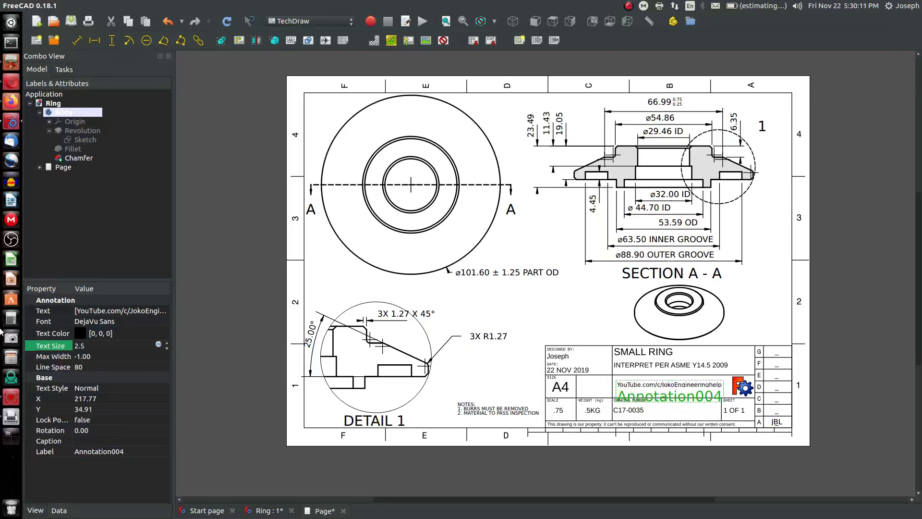
{"action": "left_click", "coordinate": [202, 263]}
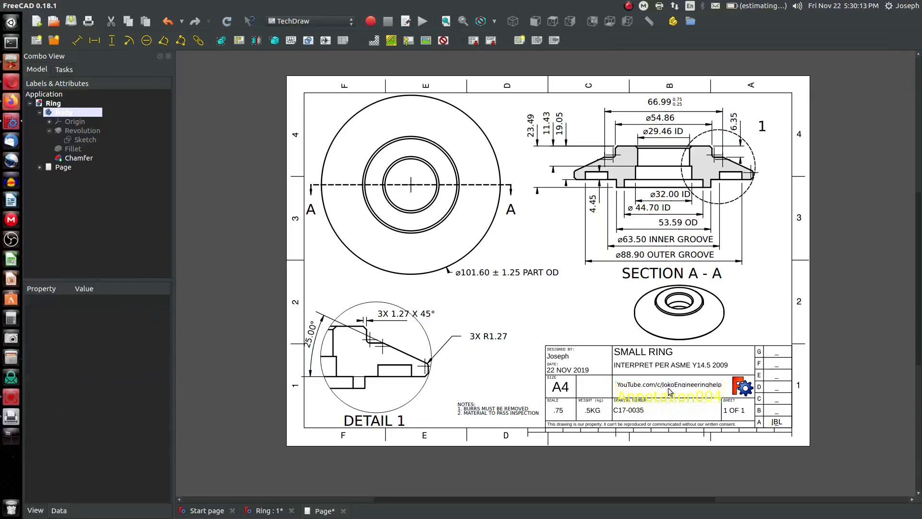
{"action": "left_click", "coordinate": [683, 395]}
{"action": "left_click_drag", "start_coordinate": [684, 395], "coordinate": [686, 398]}
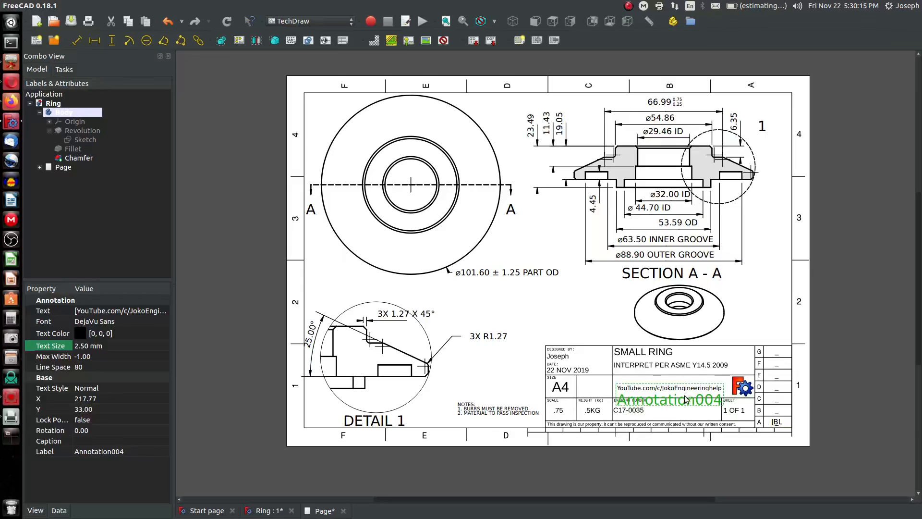
{"action": "left_click", "coordinate": [841, 321]}
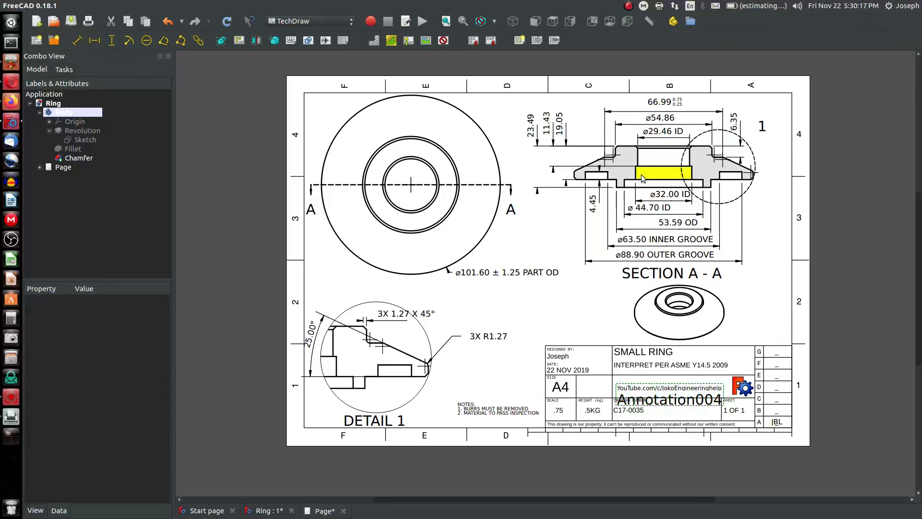
Toggle the view frames and labels off across the drawing page
{"action": "left_click", "coordinate": [444, 41]}
{"action": "left_click", "coordinate": [443, 40]}
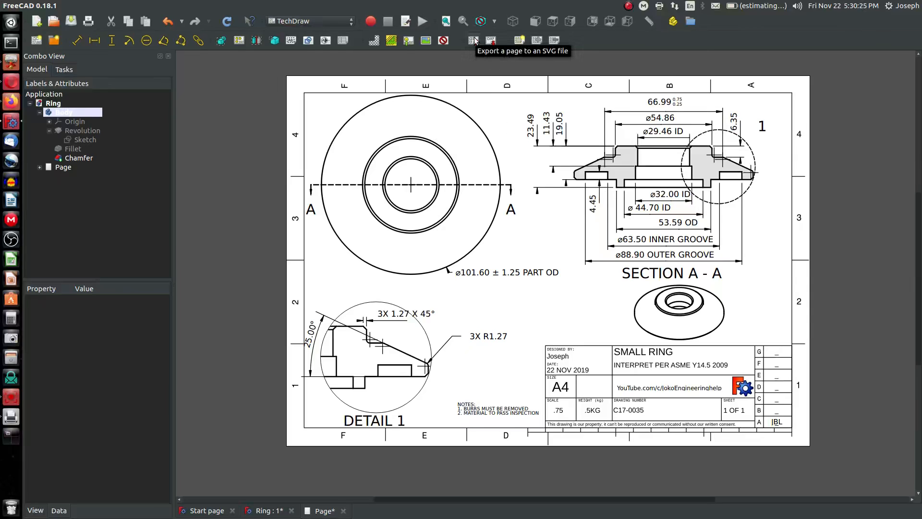
{"action": "right_click", "coordinate": [501, 129]}
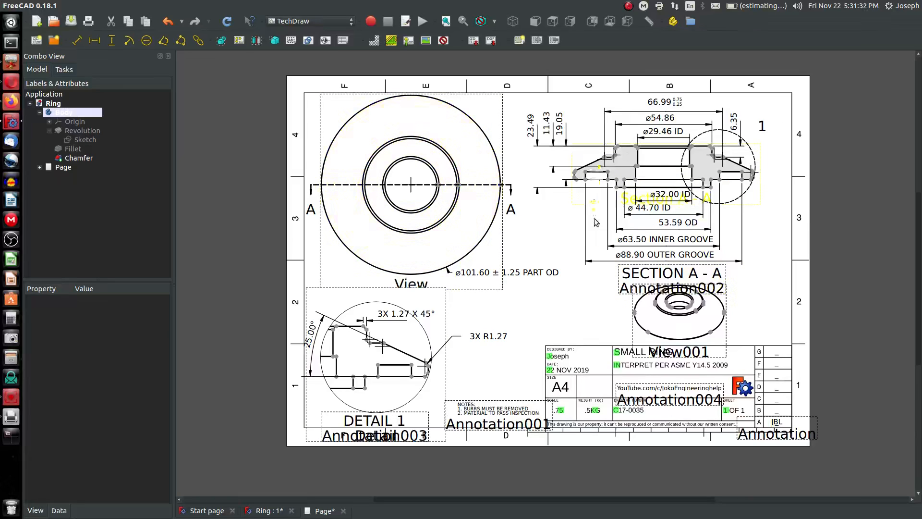
{"action": "left_click", "coordinate": [444, 41]}
{"action": "left_click", "coordinate": [444, 40]}
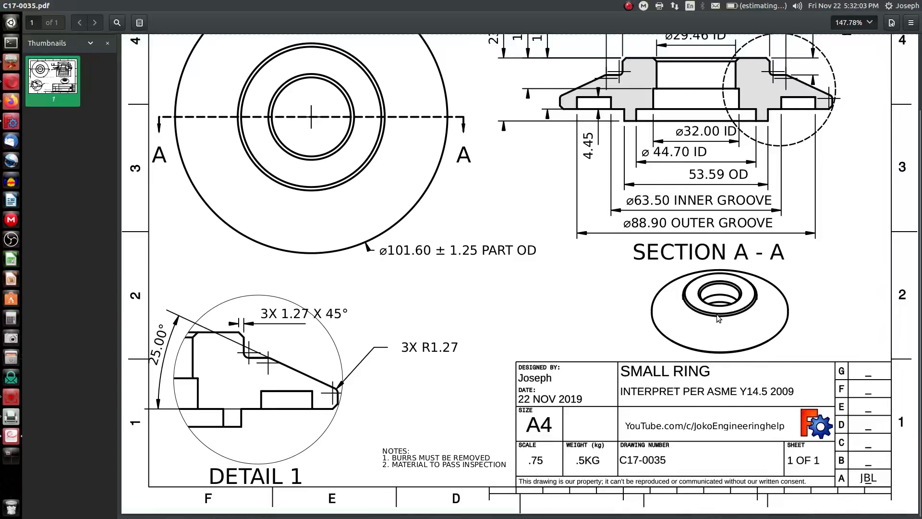
Review the exported C17-0035.pdf drawing in the PDF viewer
{"action": "scroll", "coordinate": [717, 314], "scroll_direction": "up", "scroll_amount": 3}
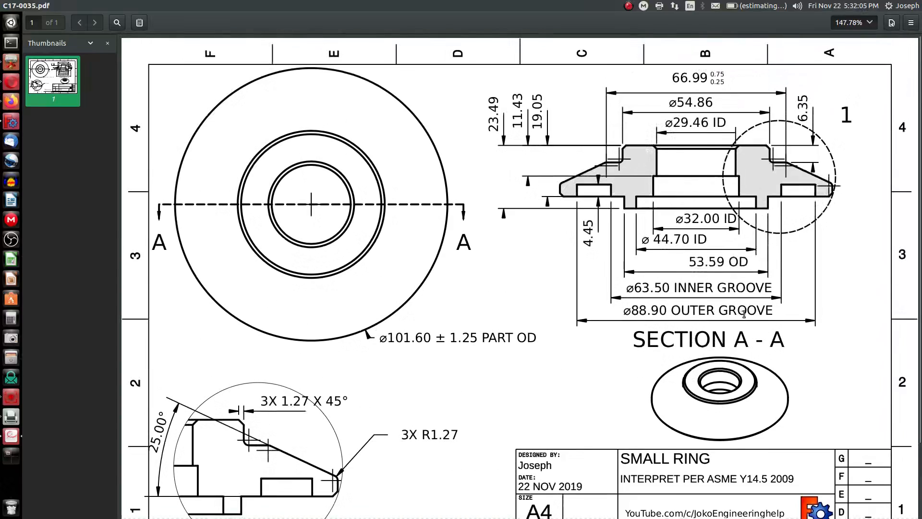